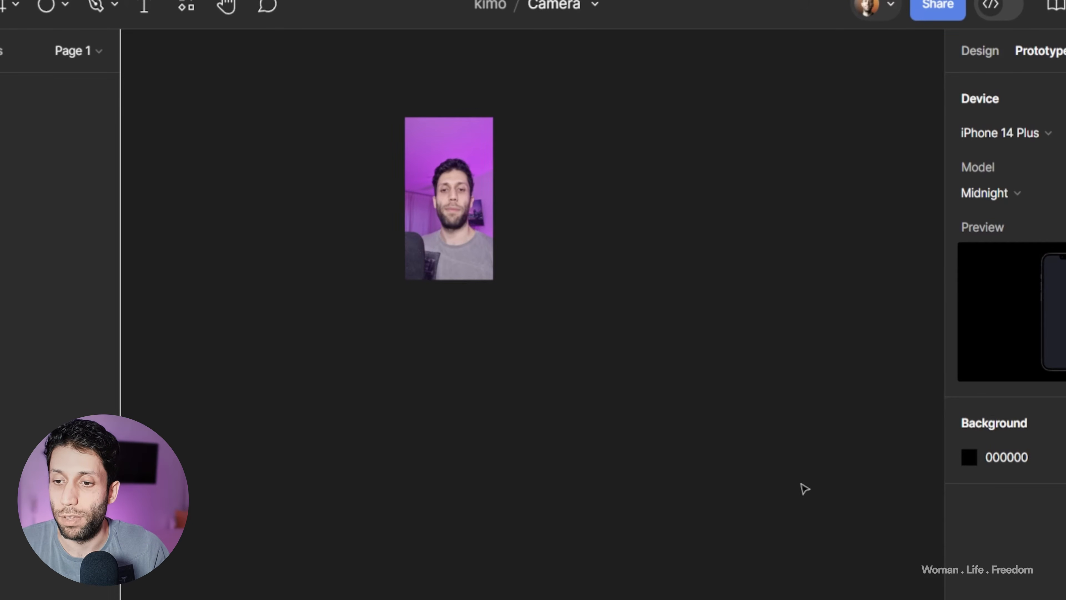
Step: Move the video aside on the canvas and add an iPhone 14 Plus frame (428 × 926) beside it
{"action": "left_click_drag", "start_coordinate": [614, 229], "coordinate": [549, 303]}
{"action": "scroll", "coordinate": [395, 239], "scroll_direction": "up", "scroll_amount": 5}
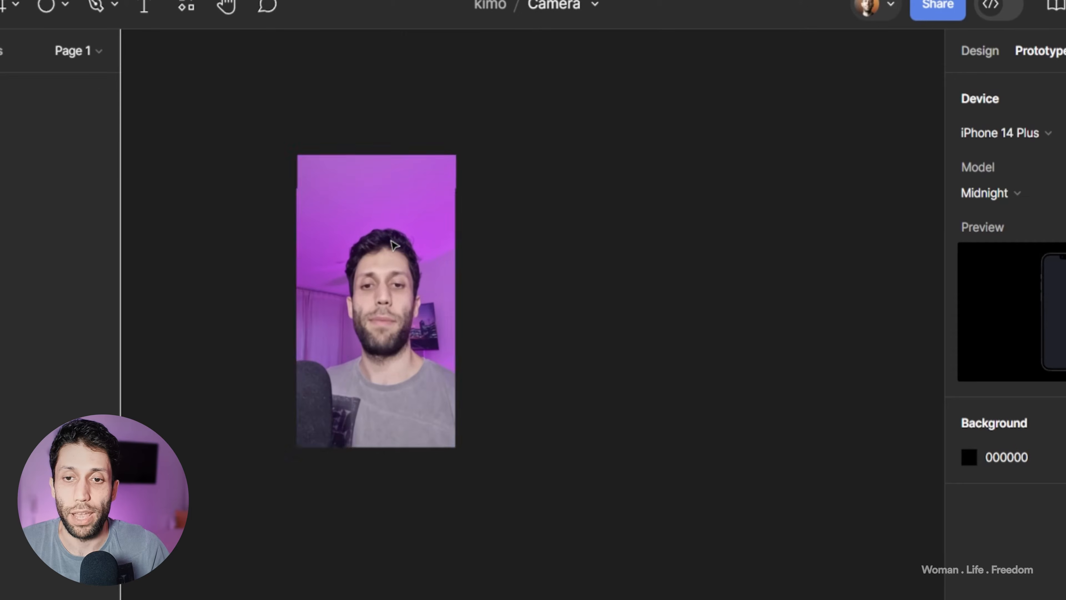
{"action": "left_click_drag", "start_coordinate": [434, 243], "coordinate": [344, 281]}
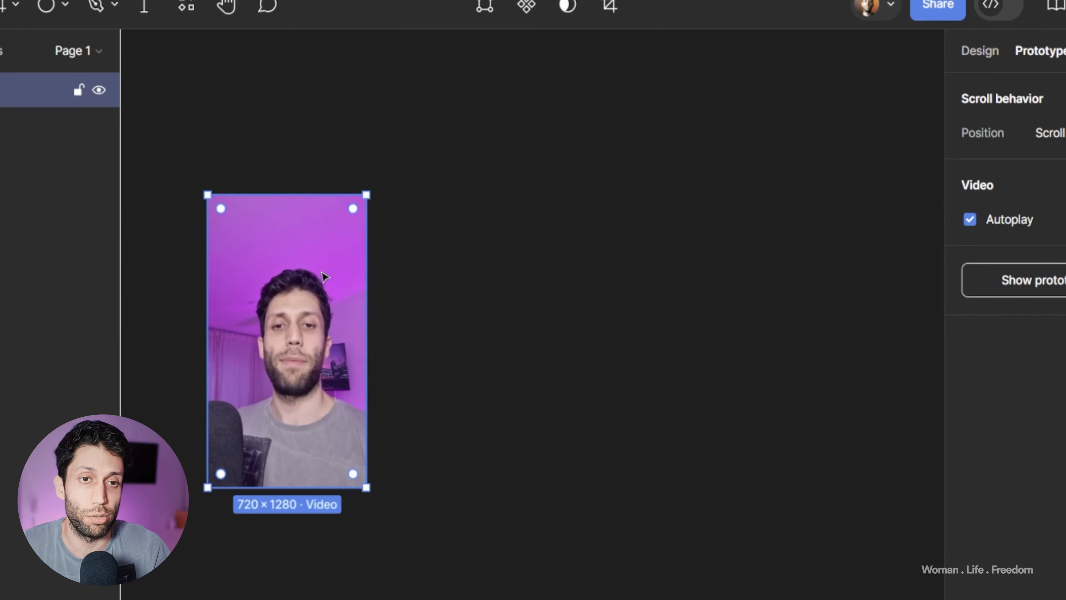
{"action": "key", "text": "f"}
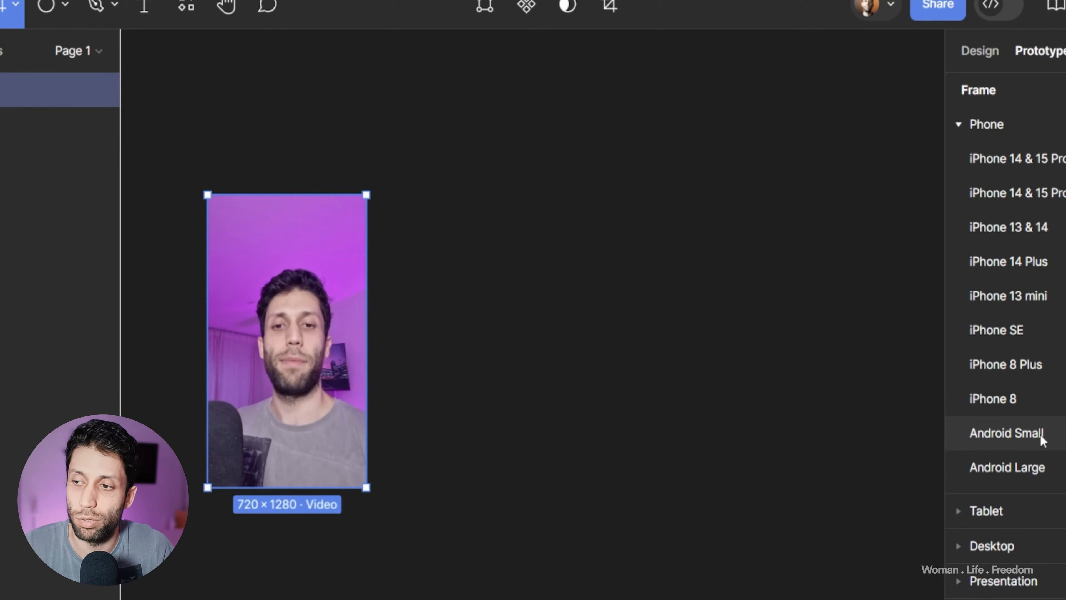
{"action": "left_click", "coordinate": [1020, 266]}
{"action": "scroll", "coordinate": [533, 282], "scroll_direction": "up", "scroll_amount": 2}
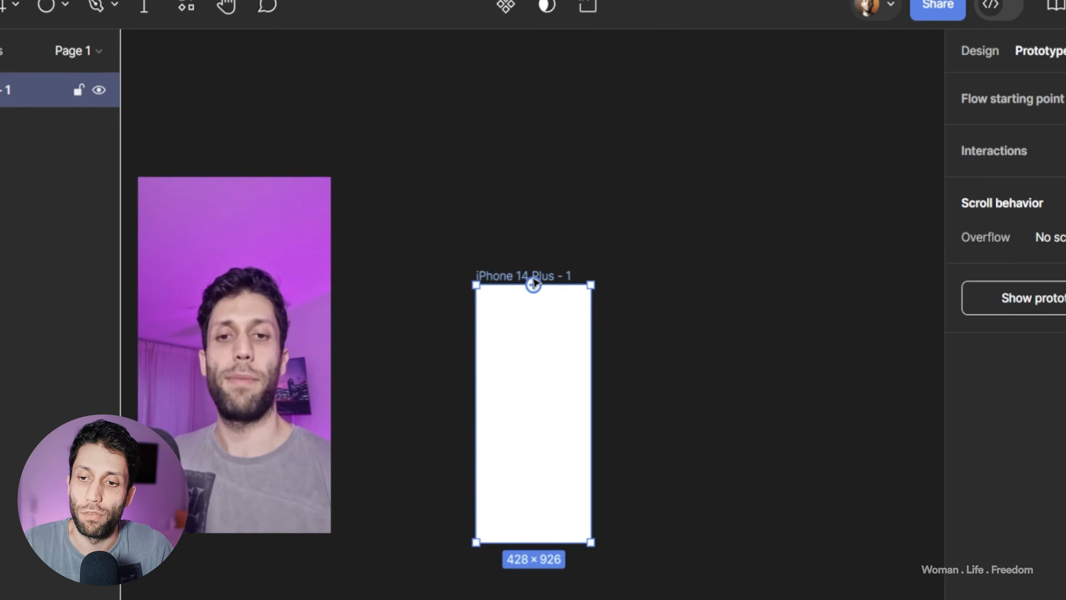
Step: Rename the iPhone 14 Plus frame as Preview 1
{"action": "double_click", "coordinate": [498, 277]}
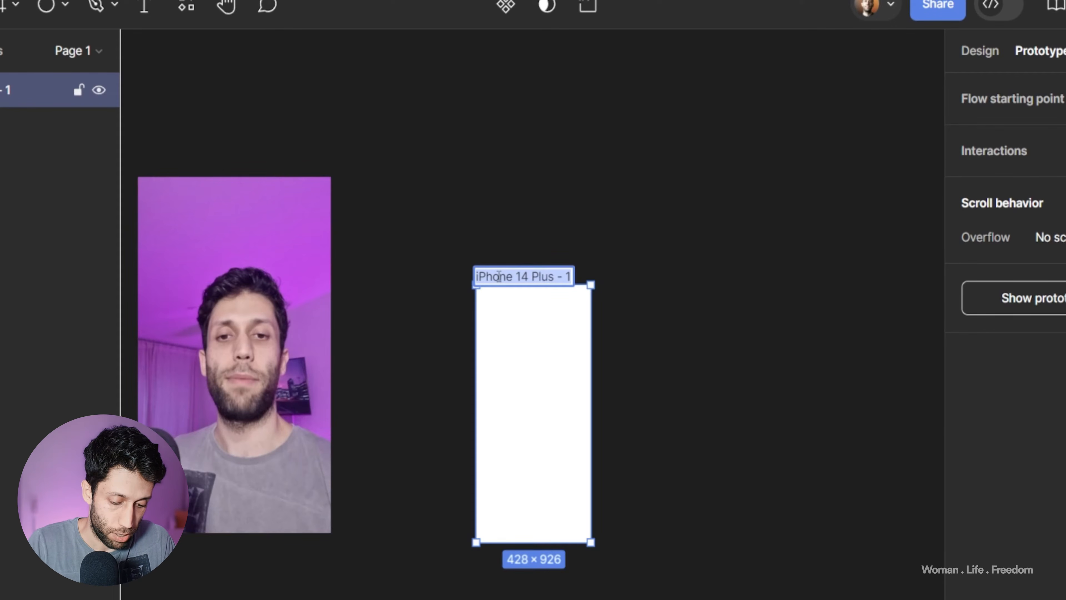
{"action": "type", "text": "Preview"}
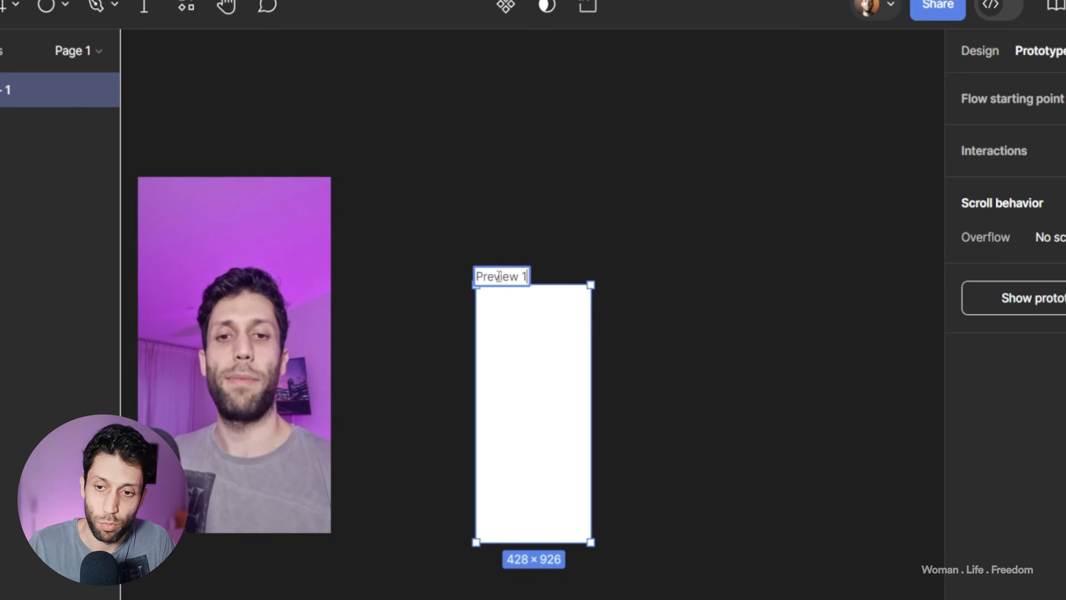
{"action": "type", "text": " 1"}
{"action": "left_click", "coordinate": [518, 257]}
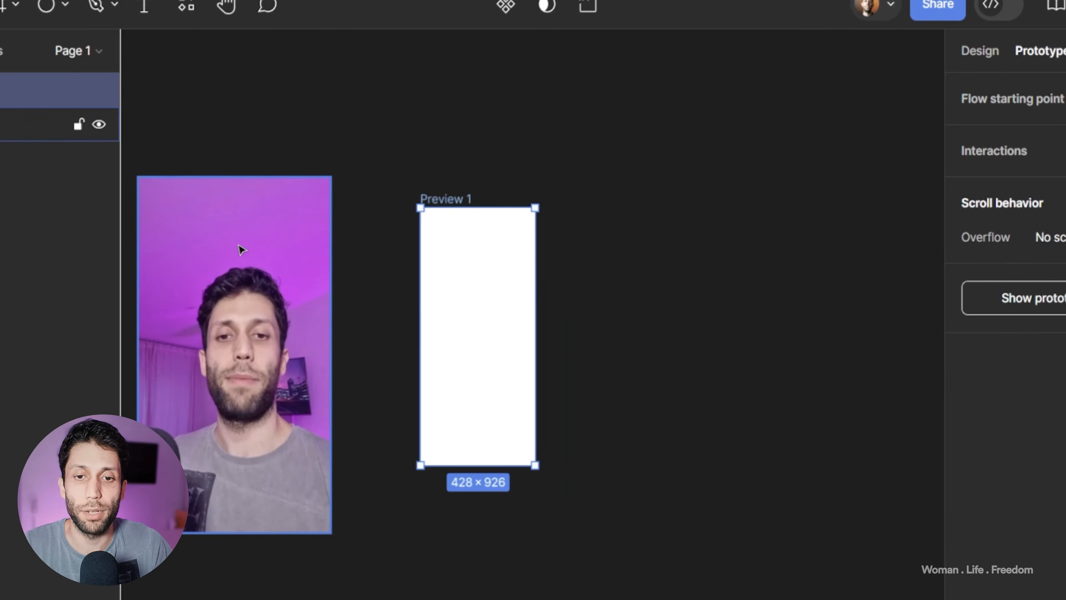
Step: Place the video inside the Preview 1 frame and resize it to 428 × 926 so it fills the frame
{"action": "left_click_drag", "start_coordinate": [241, 250], "coordinate": [470, 265]}
{"action": "left_click_drag", "start_coordinate": [554, 195], "coordinate": [534, 207]}
{"action": "left_click_drag", "start_coordinate": [367, 379], "coordinate": [420, 379]}
{"action": "left_click_drag", "start_coordinate": [459, 550], "coordinate": [460, 466]}
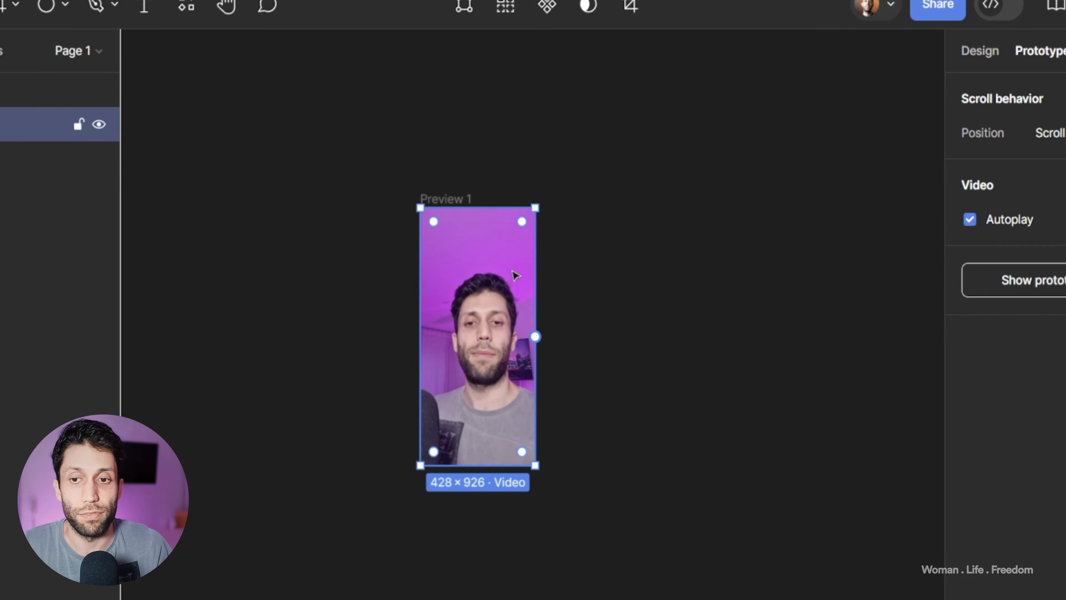
{"action": "scroll", "coordinate": [514, 275], "scroll_direction": "up", "scroll_amount": 3}
{"action": "left_click", "coordinate": [710, 280]}
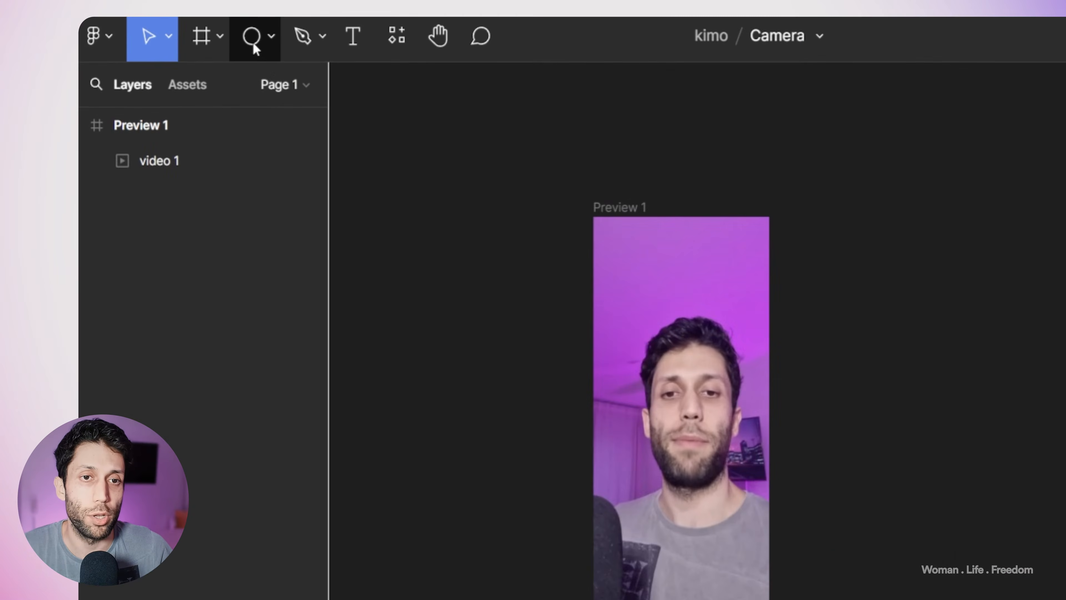
Step: Draw a circle about 112 × 112, centred horizontally near the bottom of the Preview 1 frame, and fill it white (FFFFFF)
{"action": "left_click", "coordinate": [195, 50]}
{"action": "left_click_drag", "start_coordinate": [660, 539], "coordinate": [706, 572]}
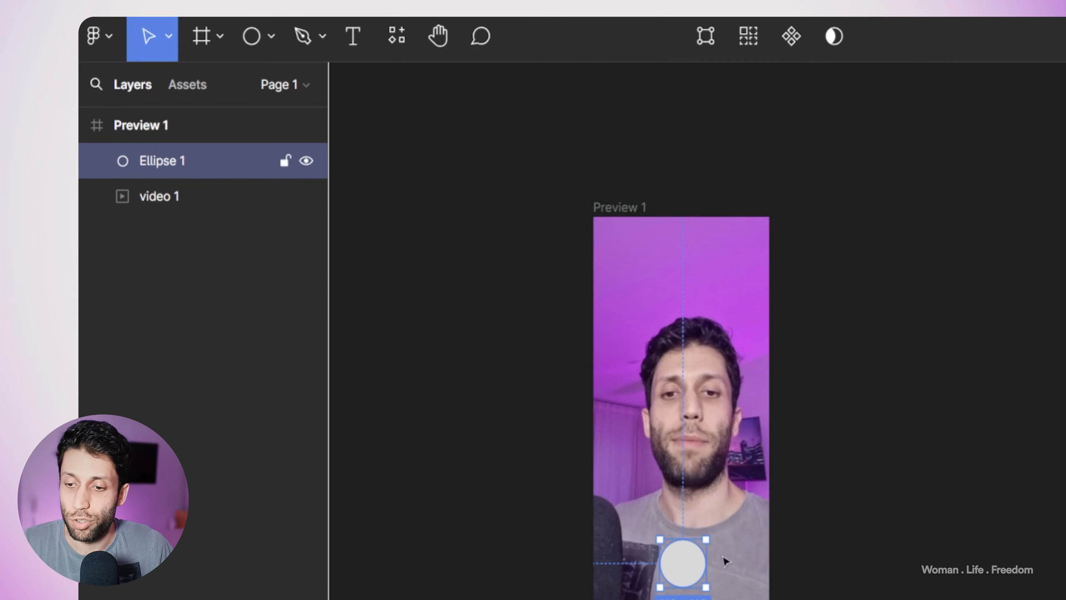
{"action": "left_click", "coordinate": [1065, 395]}
{"action": "left_click_drag", "start_coordinate": [957, 296], "coordinate": [887, 231]}
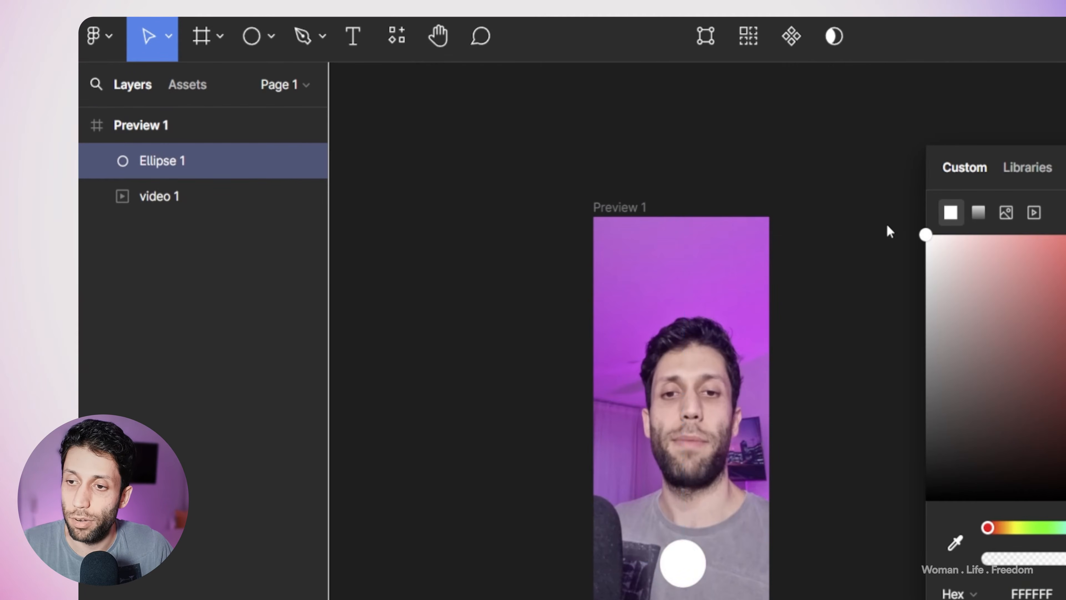
{"action": "left_click", "coordinate": [781, 592]}
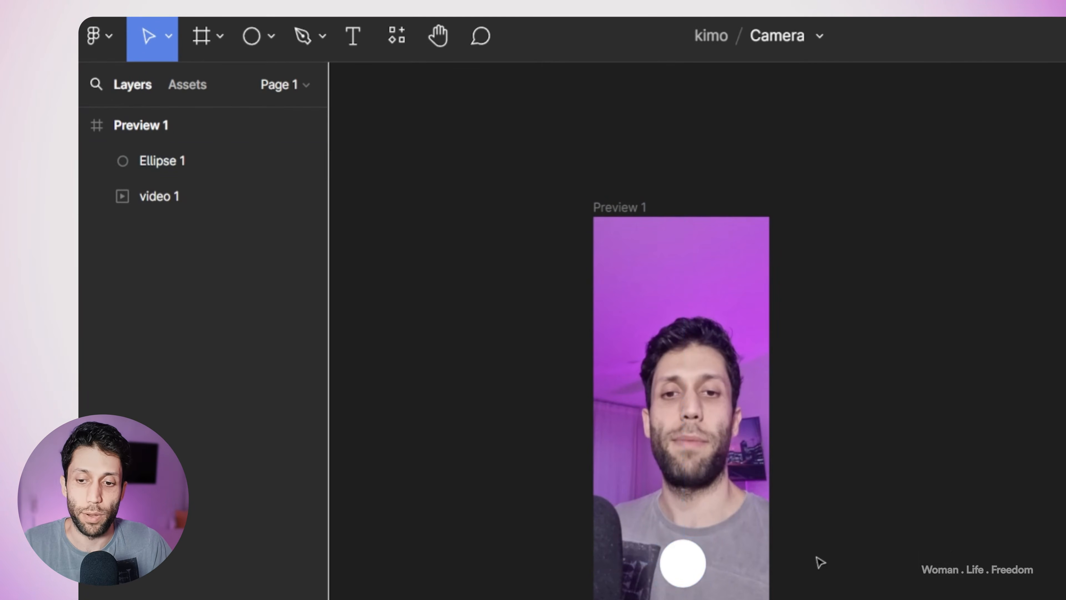
Step: Draw a 428 × 926 rectangle covering the whole Preview 1 frame
{"action": "scroll", "coordinate": [728, 592], "scroll_direction": "up", "scroll_amount": 2}
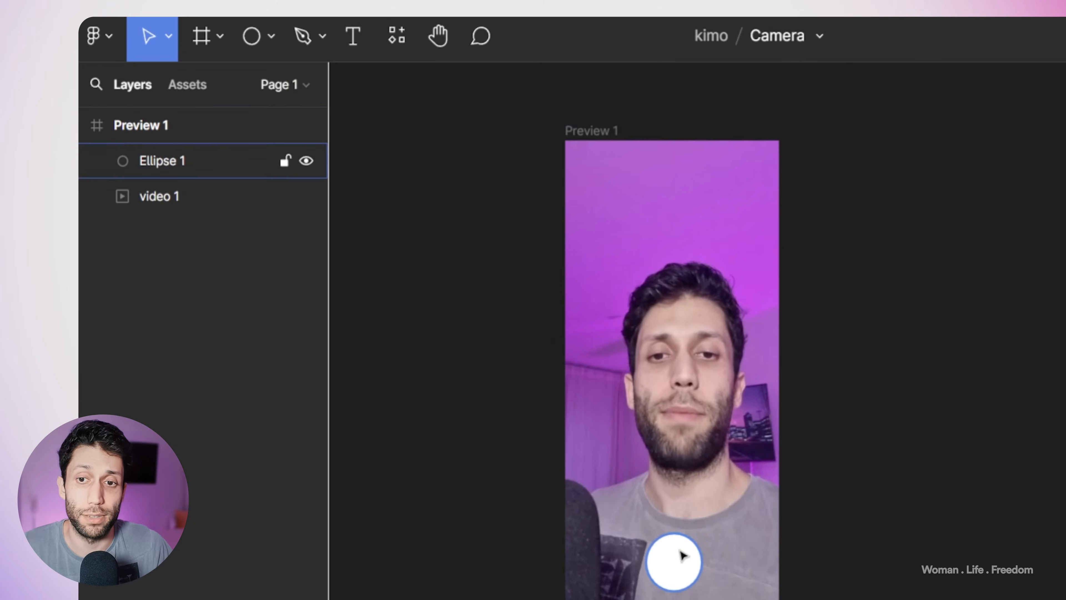
{"action": "left_click", "coordinate": [269, 42]}
{"action": "left_click", "coordinate": [189, 89]}
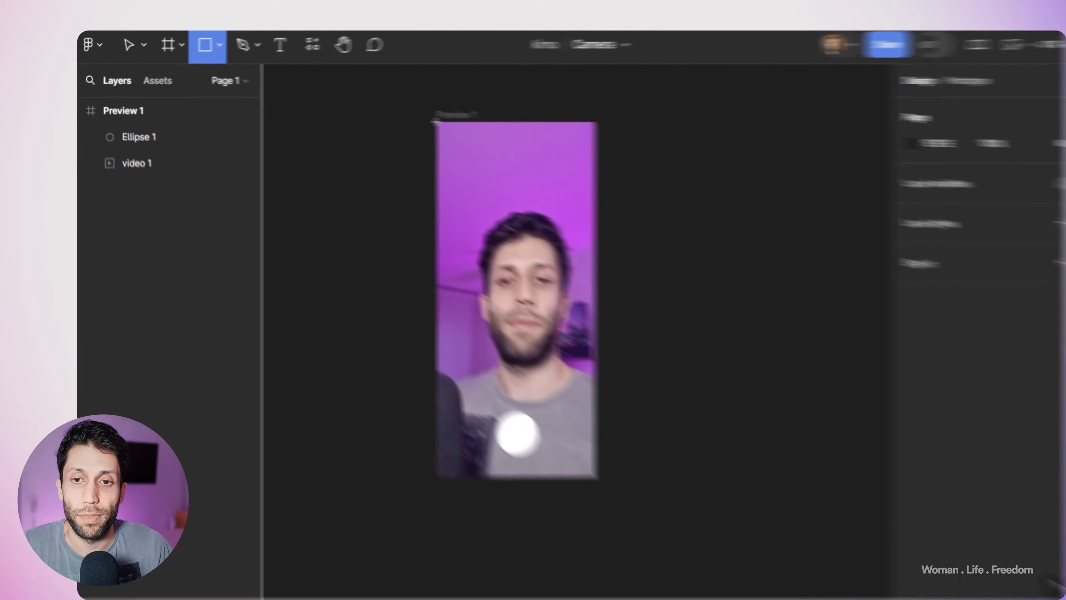
{"action": "left_click_drag", "start_coordinate": [565, 141], "coordinate": [782, 575]}
{"action": "left_click_drag", "start_coordinate": [556, 414], "coordinate": [554, 445]}
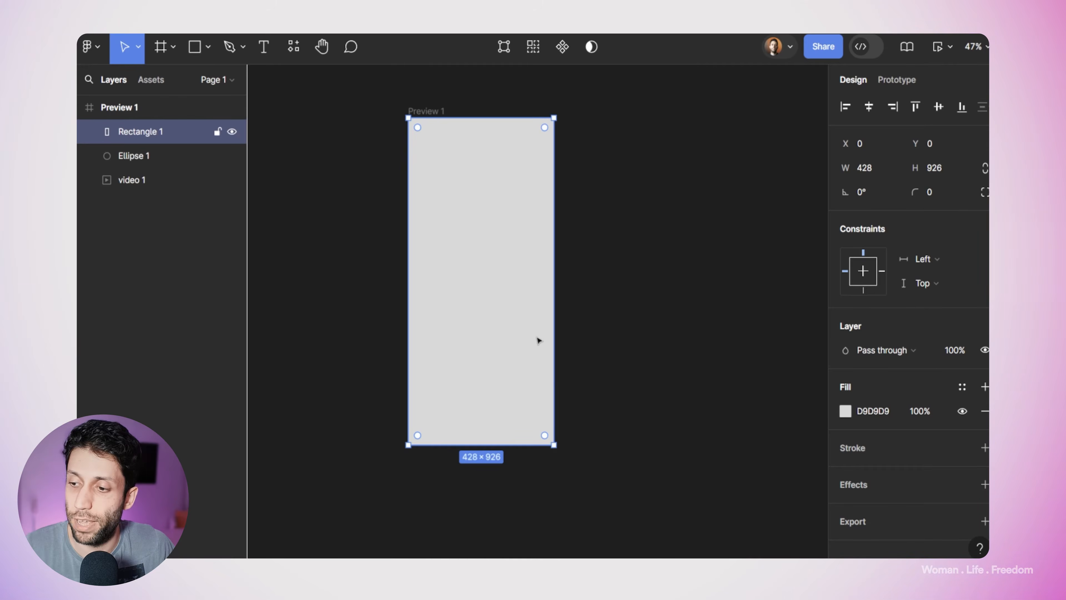
Step: Set the covering rectangle's fill to white (FFFFFF) with 0% opacity
{"action": "left_click", "coordinate": [838, 413]}
{"action": "left_click_drag", "start_coordinate": [735, 292], "coordinate": [629, 184]}
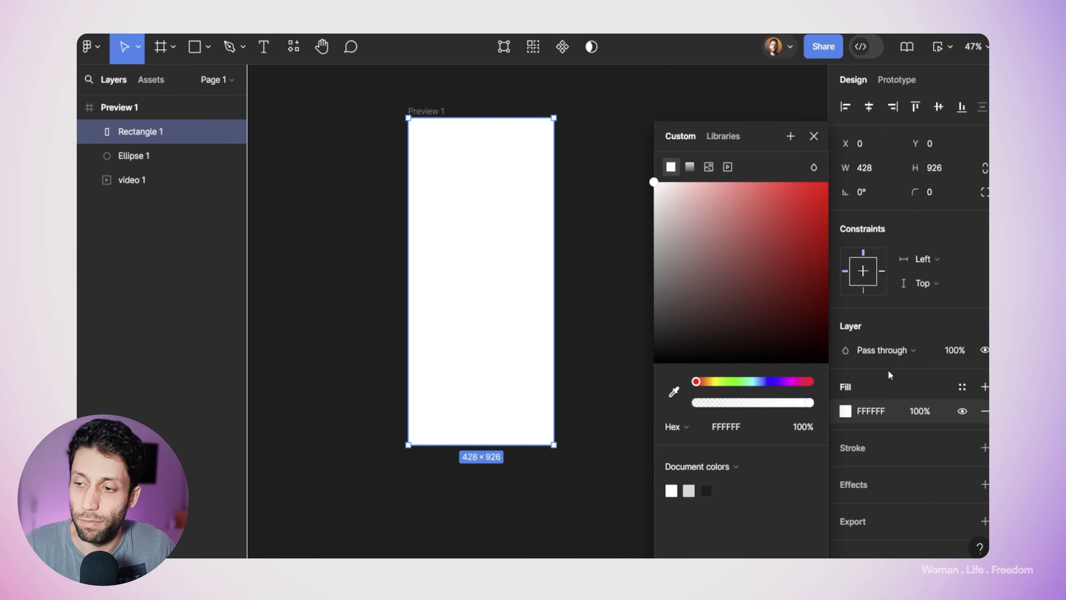
{"action": "left_click_drag", "start_coordinate": [903, 411], "coordinate": [723, 406]}
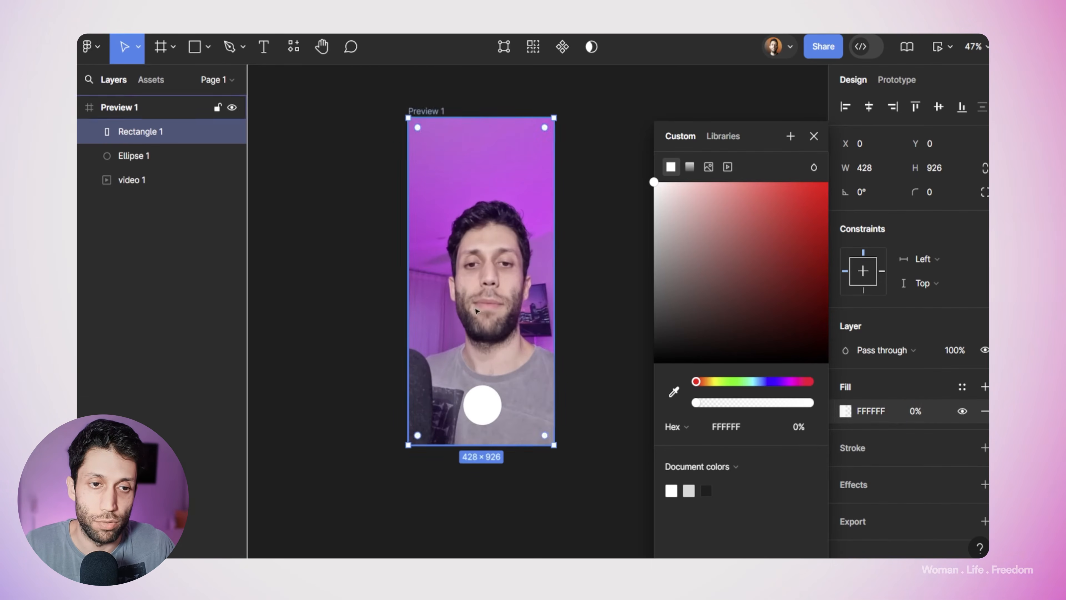
Step: Rename the rectangle layer as Flash, the ellipse layer as Shutter button and the video layer as Camera
{"action": "double_click", "coordinate": [142, 132]}
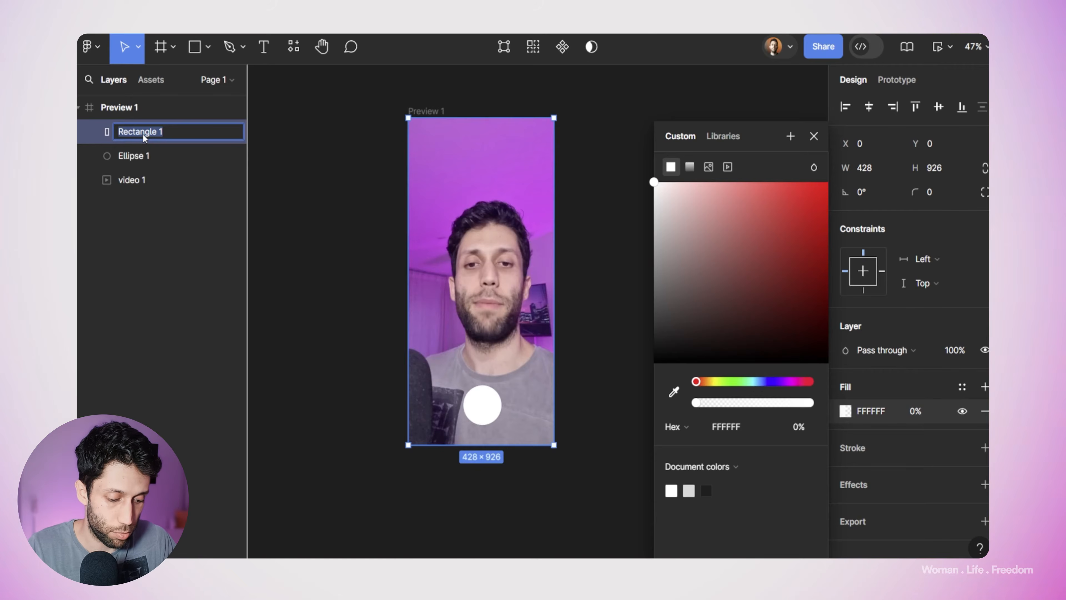
{"action": "double_click", "coordinate": [136, 155]}
{"action": "type", "text": "S"}
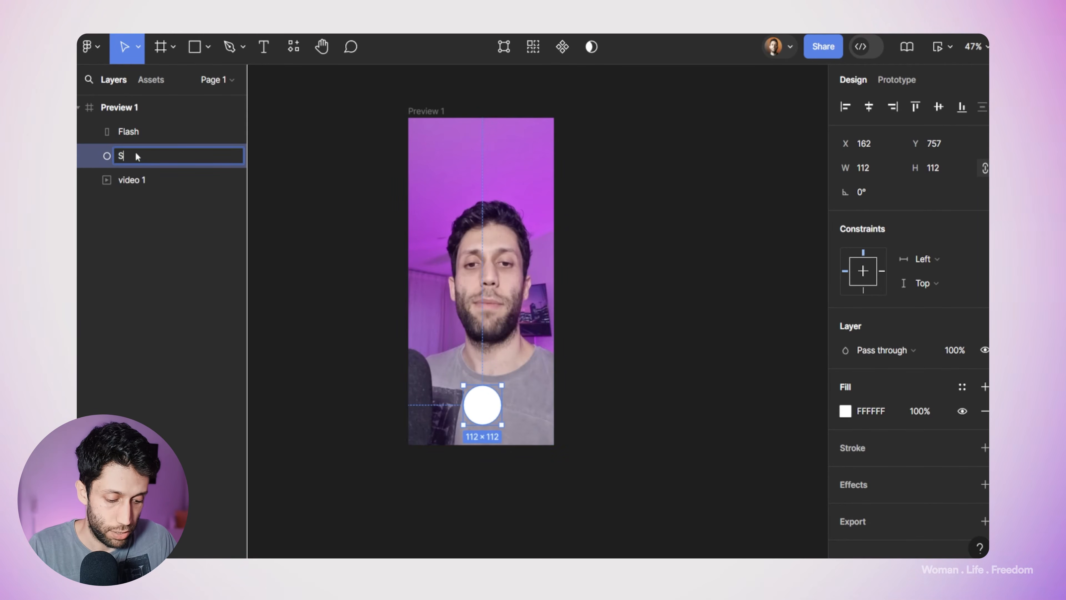
{"action": "type", "text": "hutter button"}
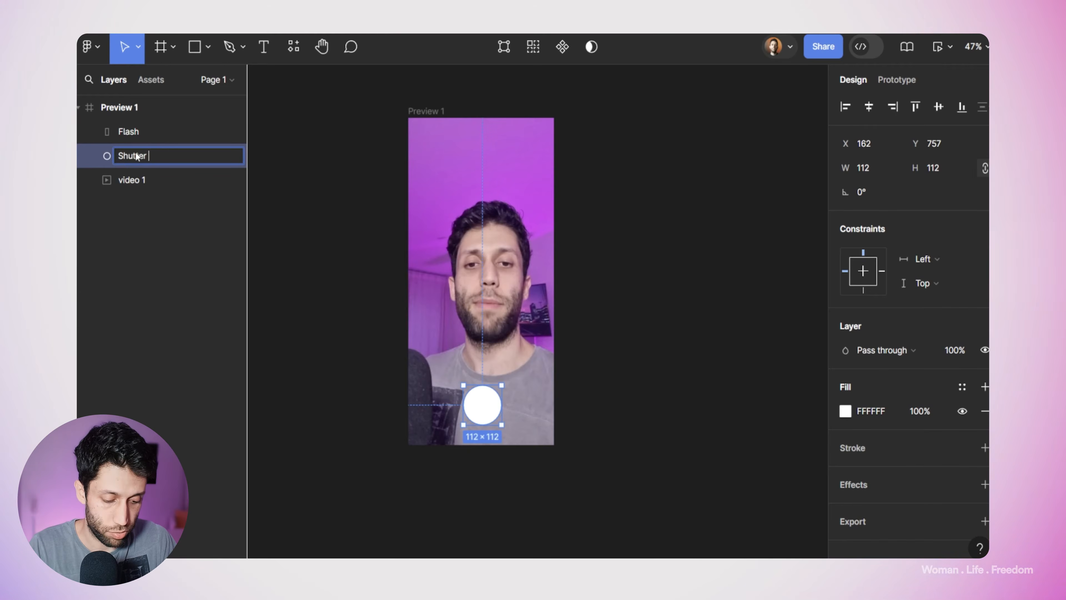
{"action": "double_click", "coordinate": [137, 181]}
{"action": "type", "text": "Camera"}
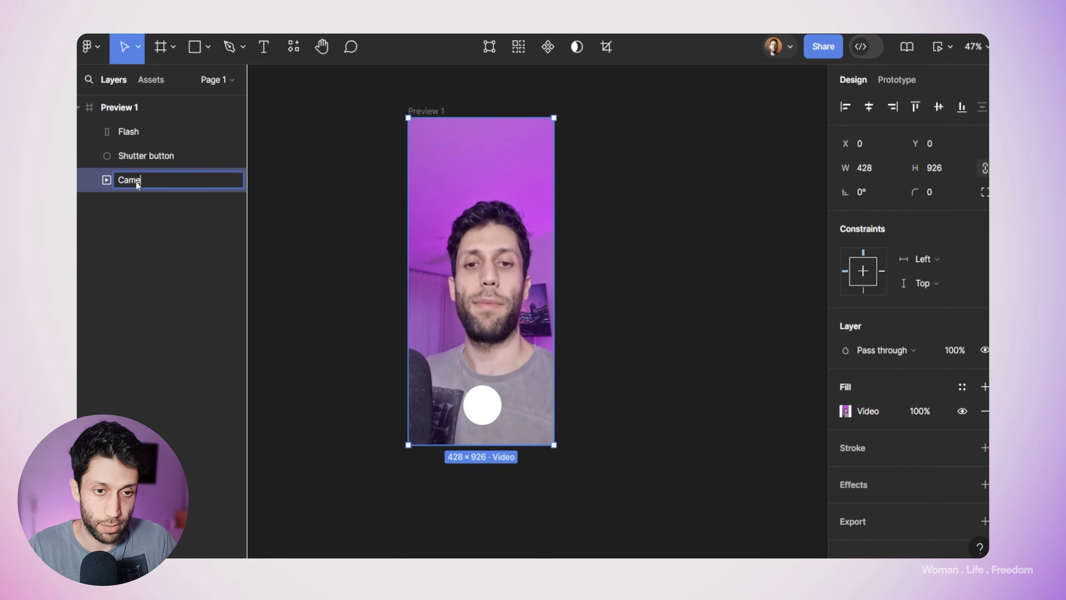
{"action": "left_click", "coordinate": [289, 235]}
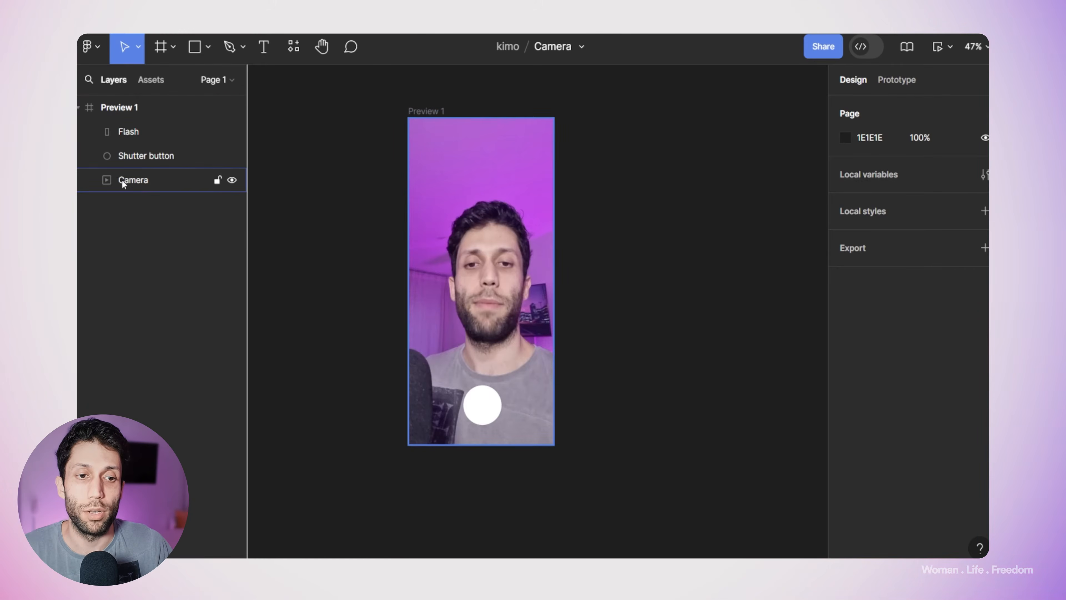
Step: Mute the sound of the Camera video in its prototype settings
{"action": "left_click", "coordinate": [133, 184]}
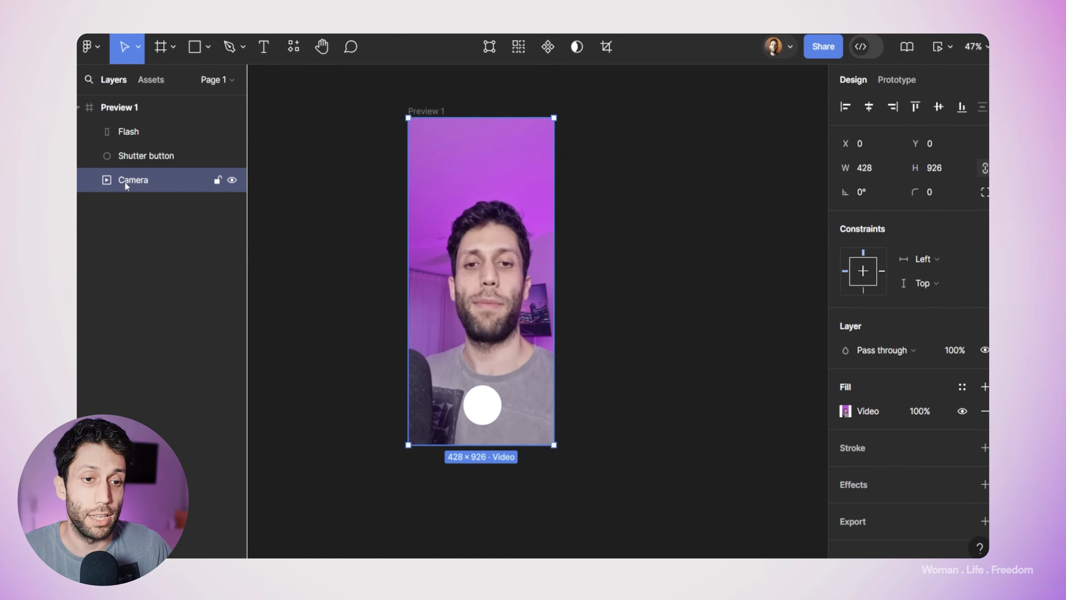
{"action": "left_click", "coordinate": [903, 86]}
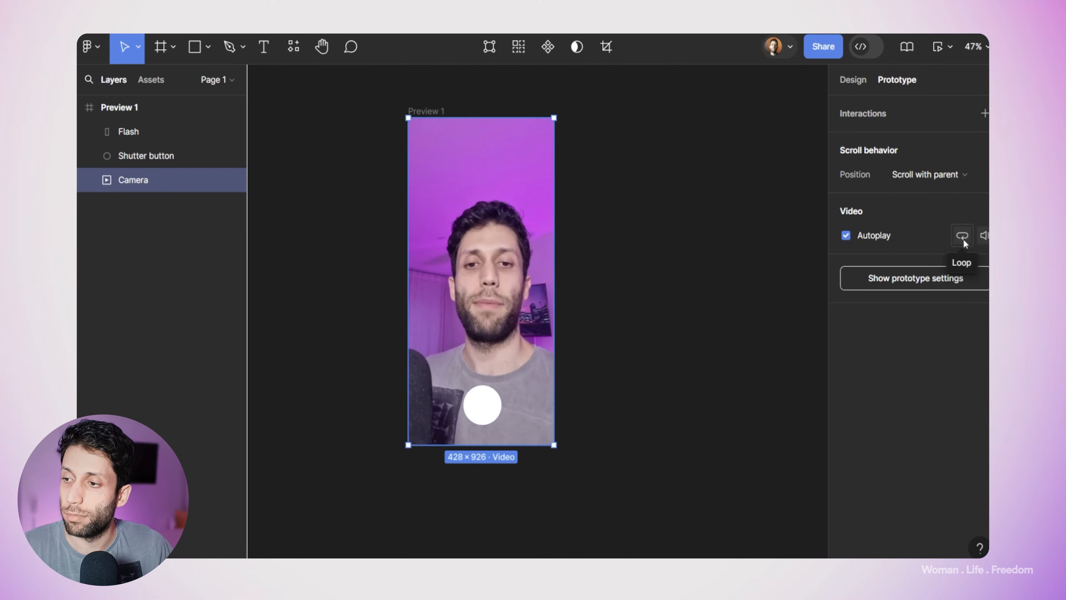
{"action": "left_click", "coordinate": [984, 236]}
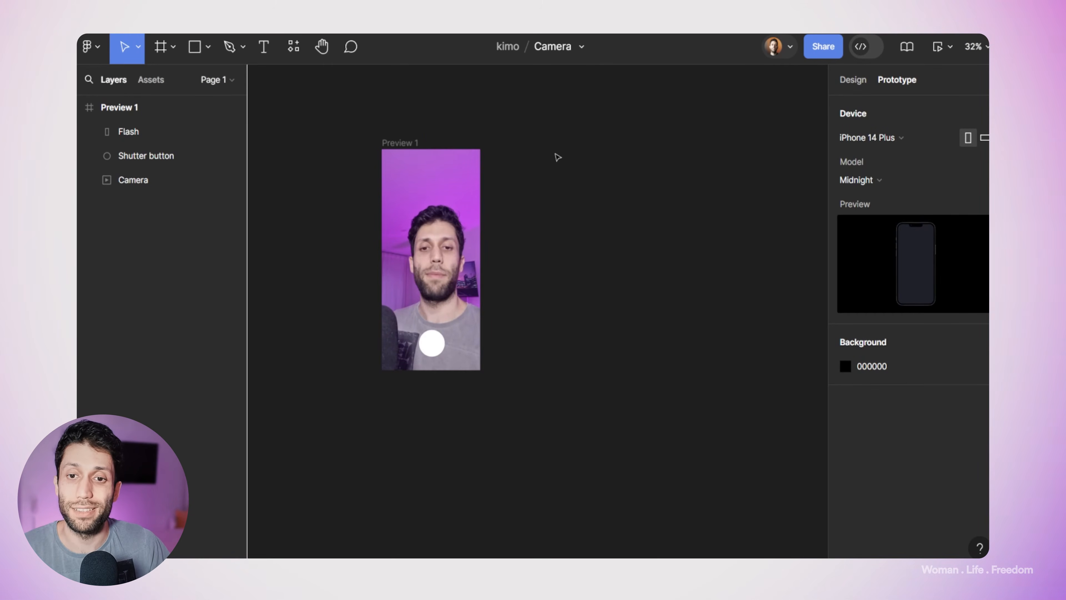
Step: Duplicate the Preview 1 frame to its right and set the fill opacity of the copy's Flash layer to 100%
{"action": "left_click", "coordinate": [401, 145]}
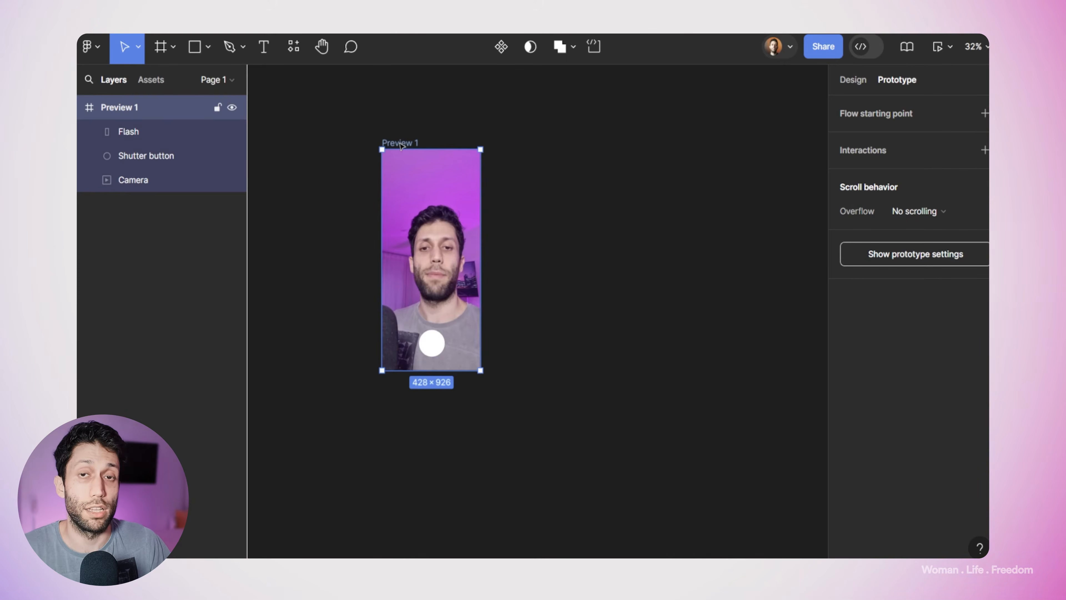
{"action": "left_click_drag", "start_coordinate": [402, 146], "coordinate": [553, 145]}
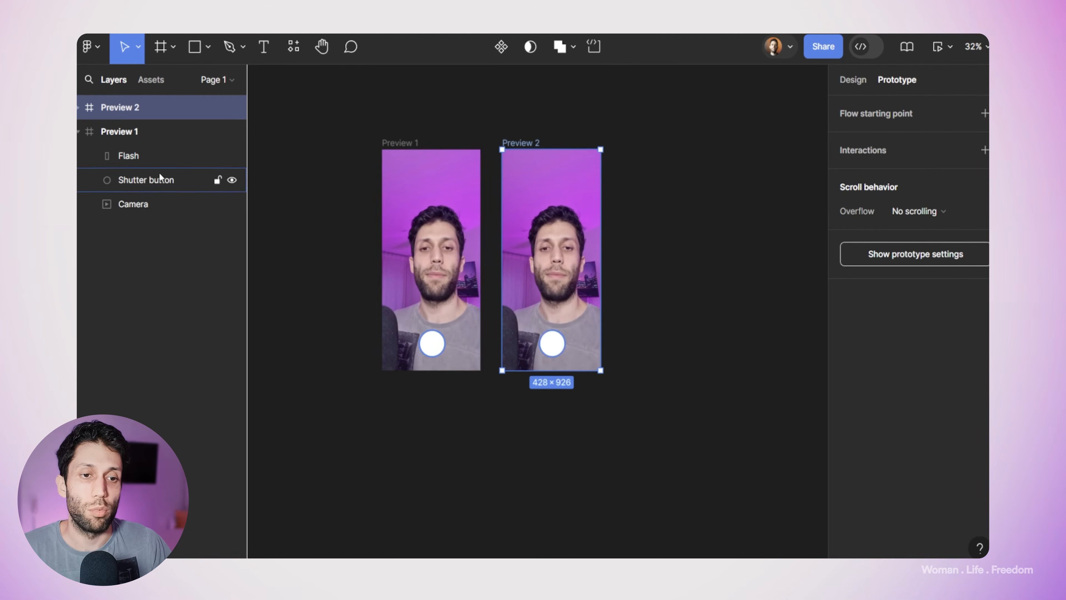
{"action": "left_click", "coordinate": [80, 108]}
{"action": "left_click", "coordinate": [129, 131]}
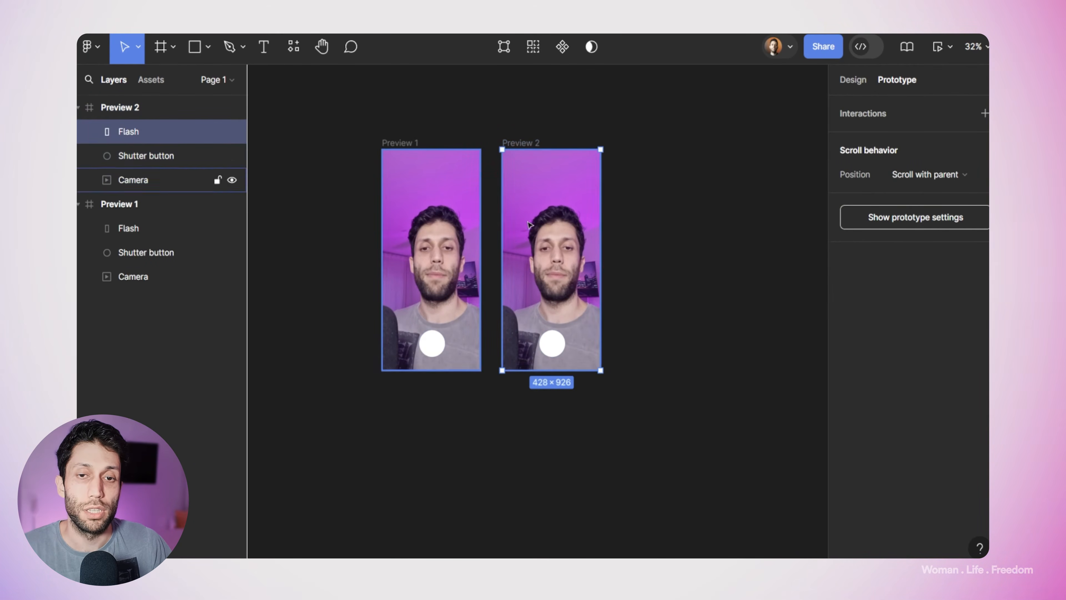
{"action": "left_click", "coordinate": [852, 81]}
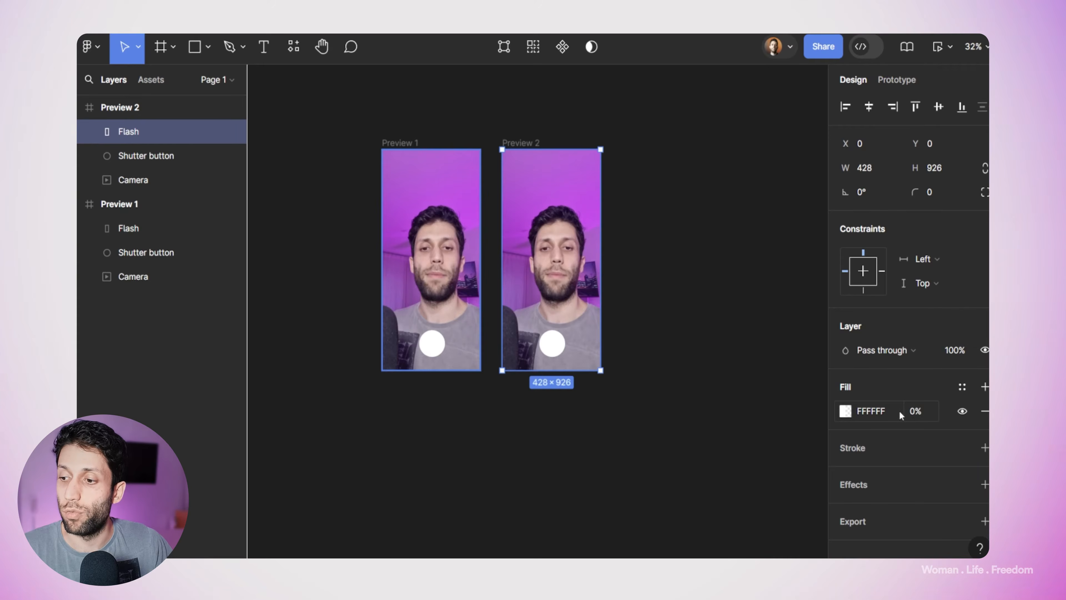
{"action": "left_click_drag", "start_coordinate": [903, 409], "coordinate": [699, 383]}
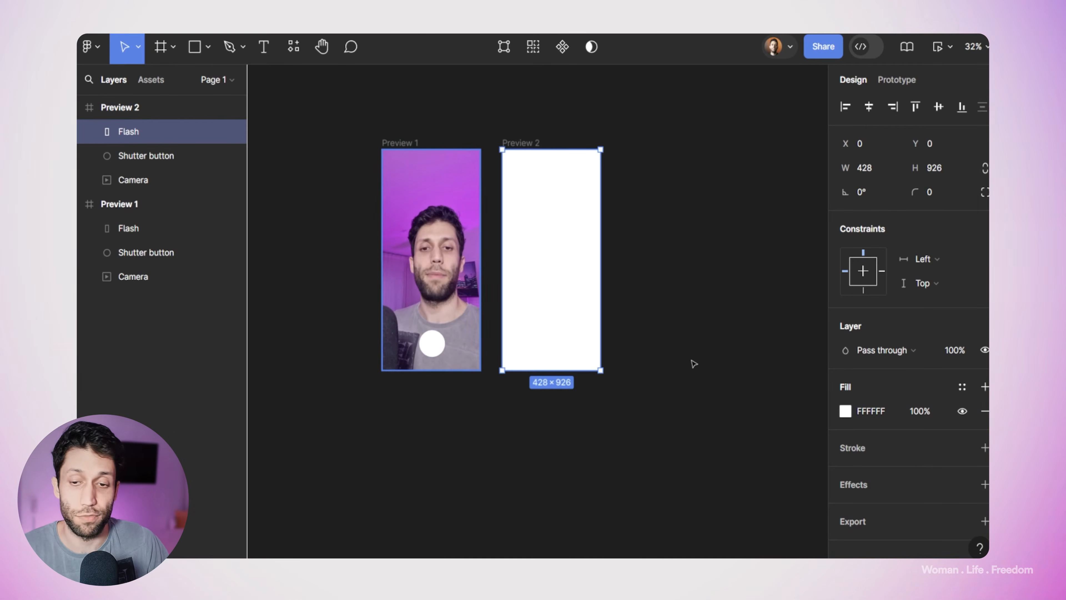
Step: Duplicate the Preview 2 frame to its right and set the fill opacity of the copy's Flash layer to 0%
{"action": "left_click", "coordinate": [529, 144]}
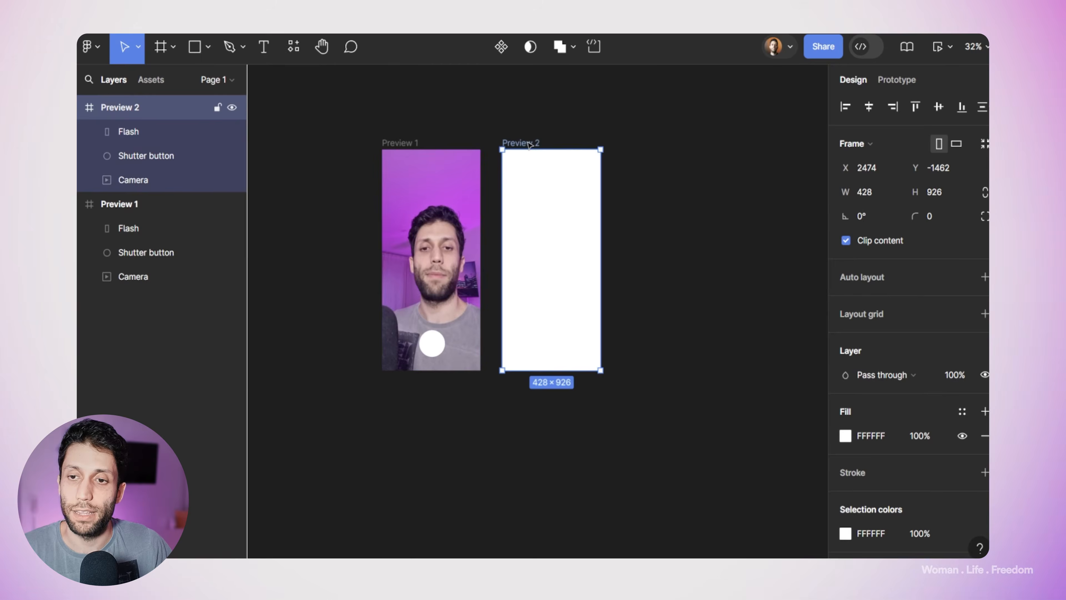
{"action": "left_click_drag", "start_coordinate": [530, 145], "coordinate": [652, 143]}
{"action": "left_click", "coordinate": [80, 107]}
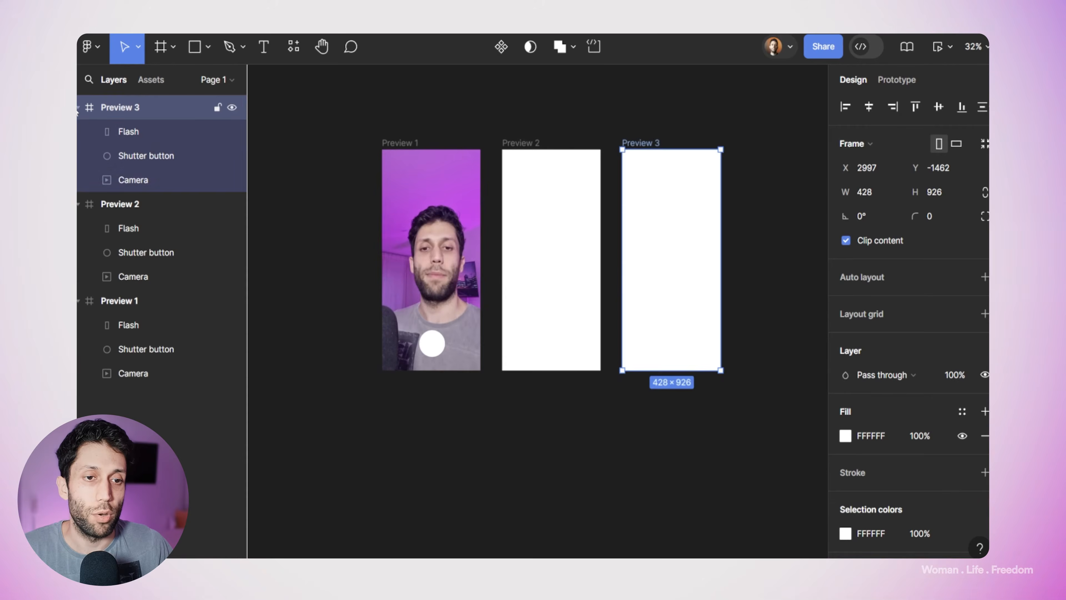
{"action": "left_click", "coordinate": [128, 131]}
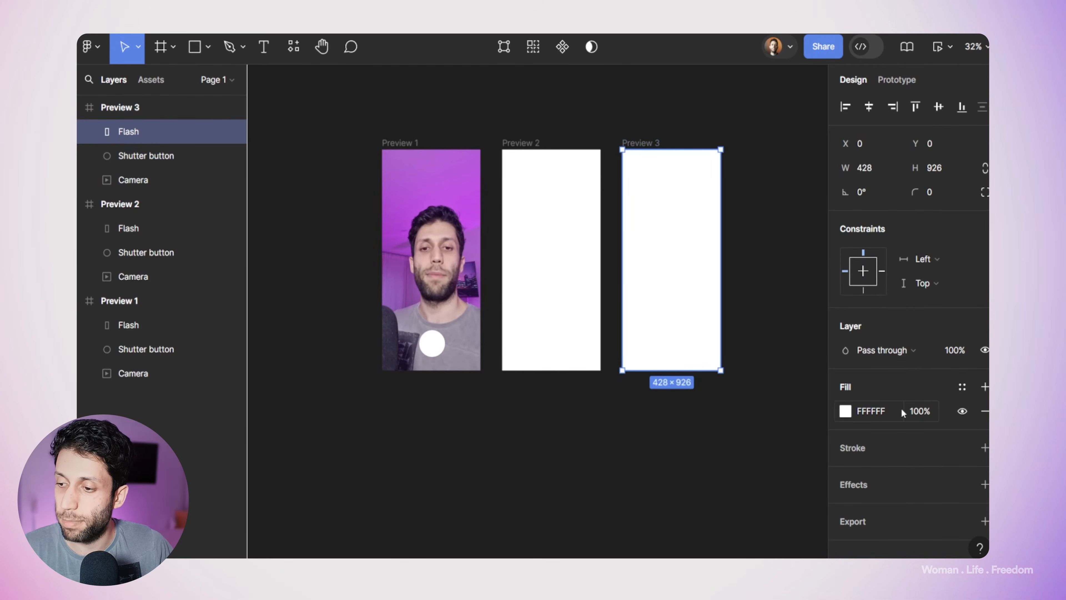
{"action": "left_click_drag", "start_coordinate": [904, 408], "coordinate": [658, 392]}
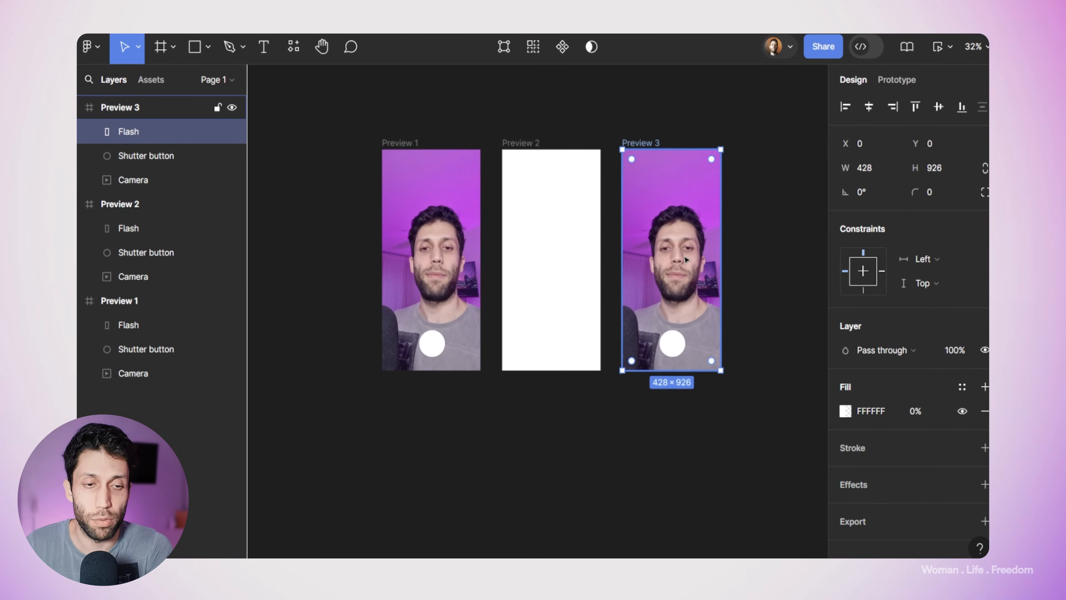
Step: Turn off autoplay for the Camera video in the Preview 3 frame
{"action": "left_click", "coordinate": [143, 180]}
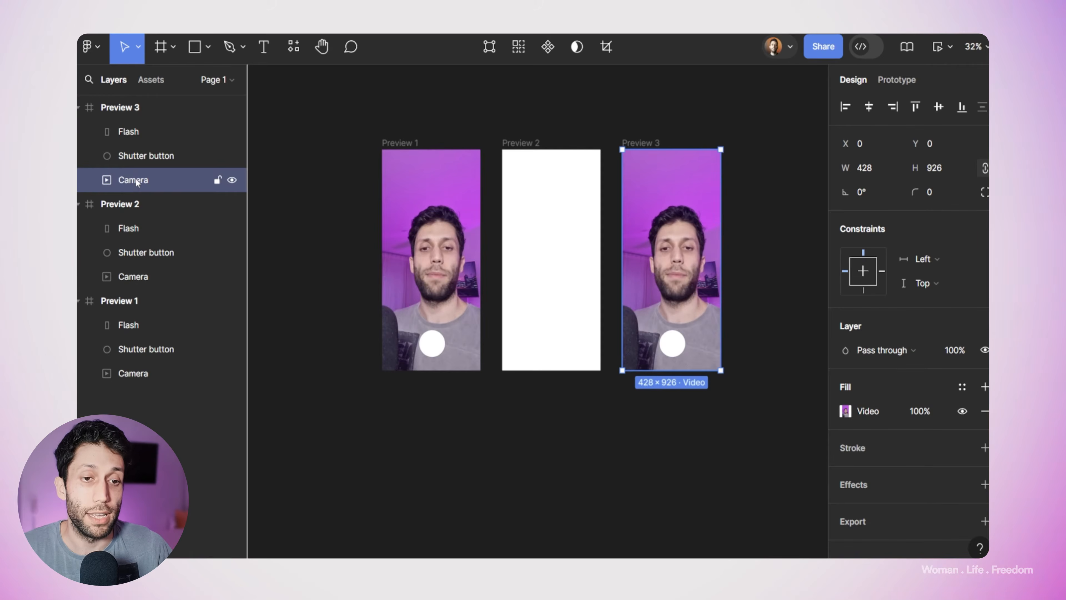
{"action": "left_click", "coordinate": [914, 82]}
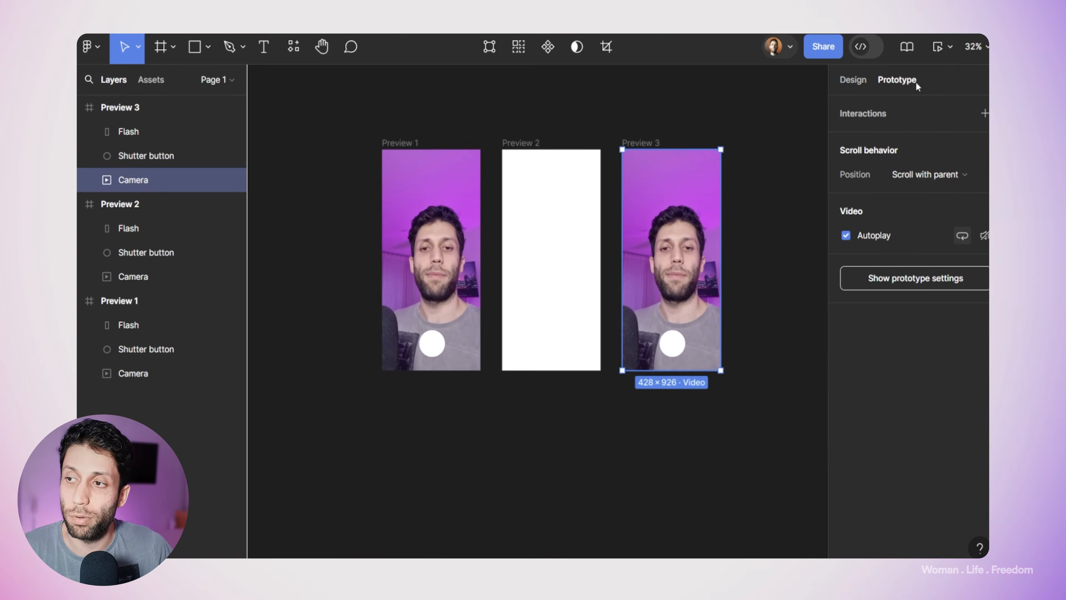
{"action": "left_click", "coordinate": [845, 236]}
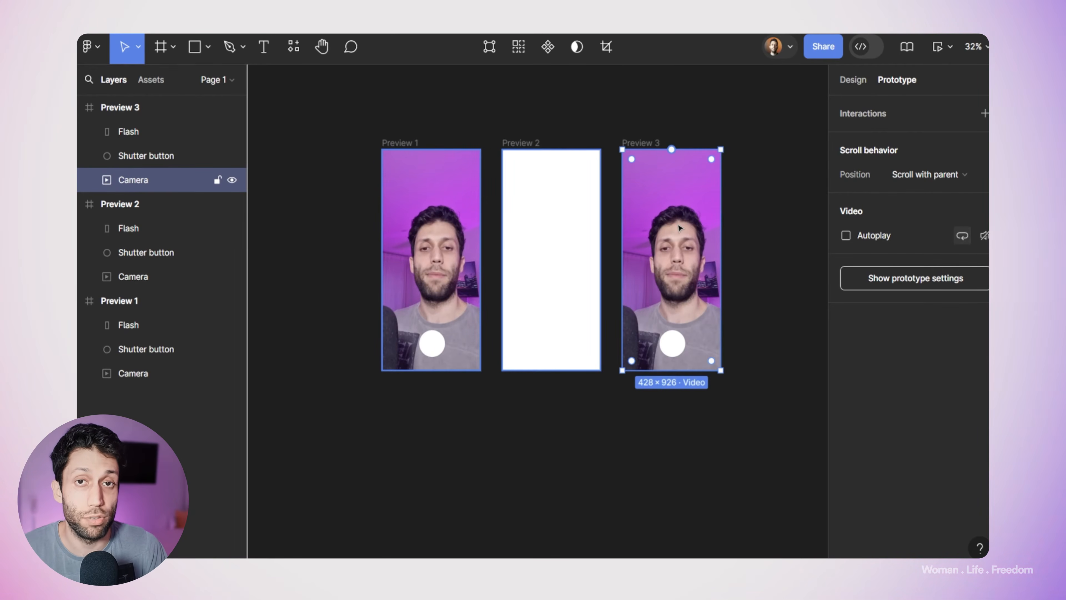
{"action": "left_click", "coordinate": [755, 303]}
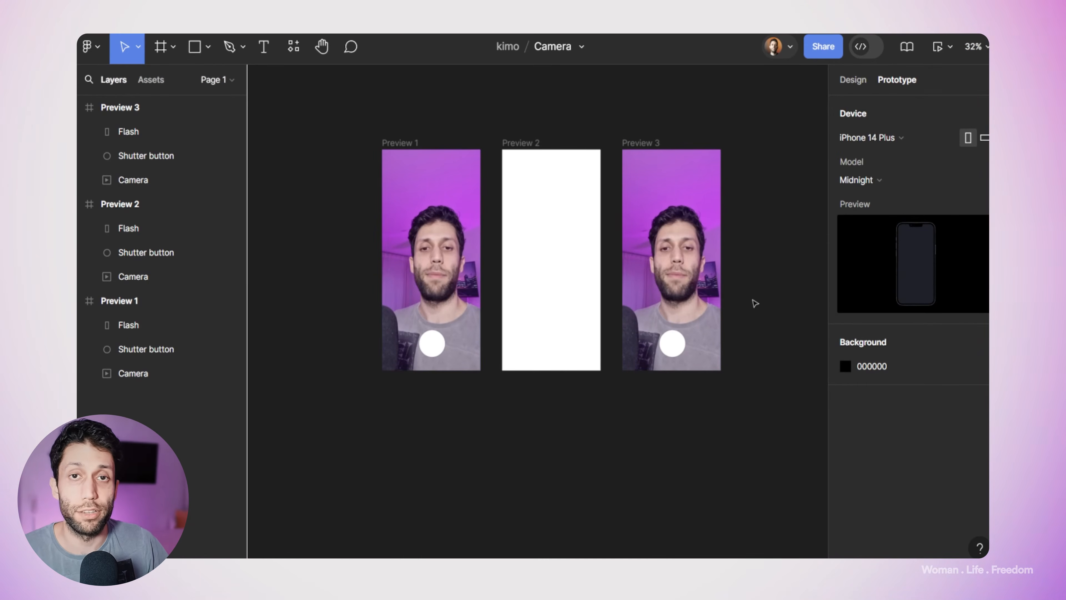
Step: Add a tap interaction from Preview 1's Shutter button that navigates to the Preview 2 frame
{"action": "left_click", "coordinate": [437, 347]}
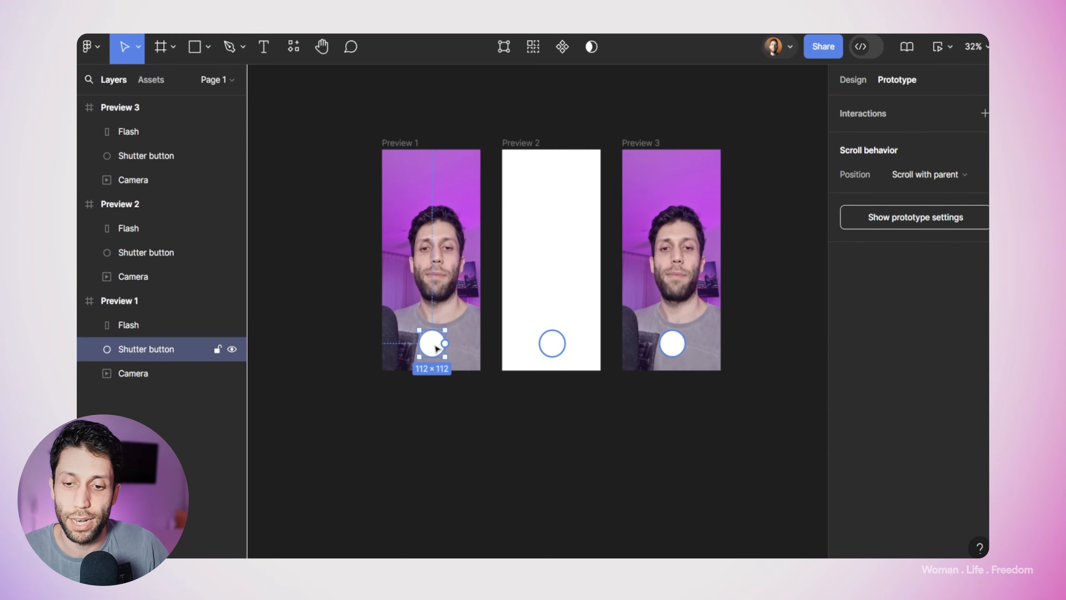
{"action": "scroll", "coordinate": [437, 348], "scroll_direction": "up", "scroll_amount": 3}
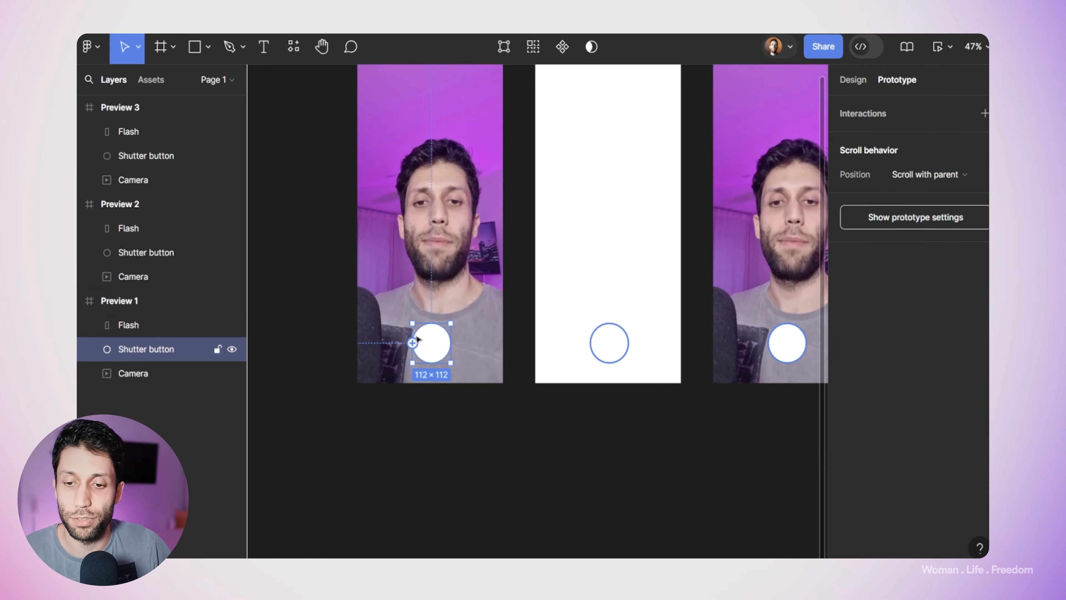
{"action": "scroll", "coordinate": [435, 342], "scroll_direction": "up", "scroll_amount": 3}
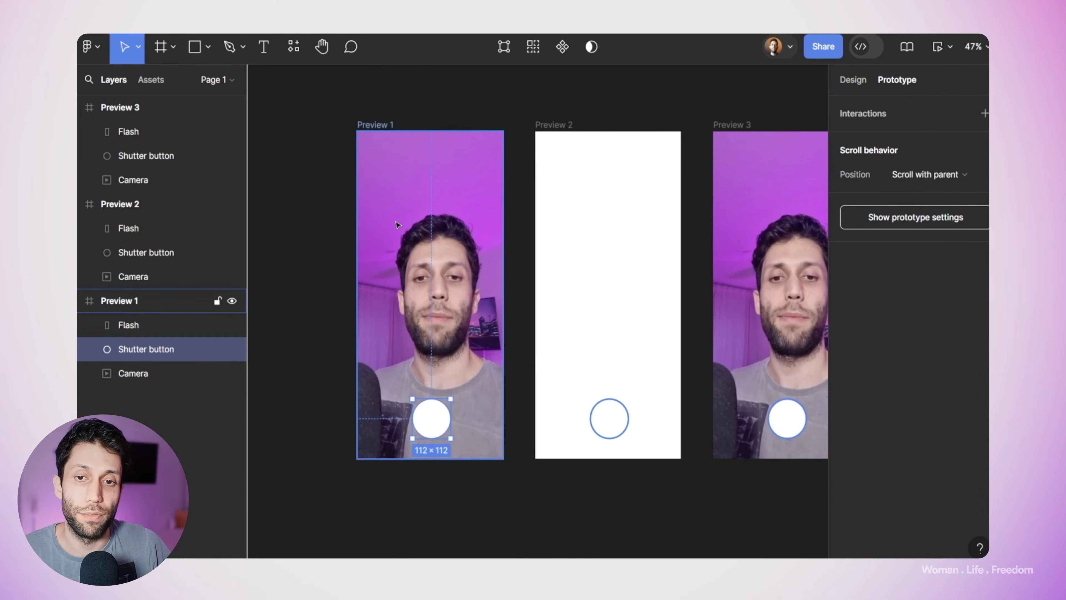
{"action": "mouse_move", "coordinate": [449, 420]}
{"action": "left_click_drag", "start_coordinate": [449, 419], "coordinate": [551, 331]}
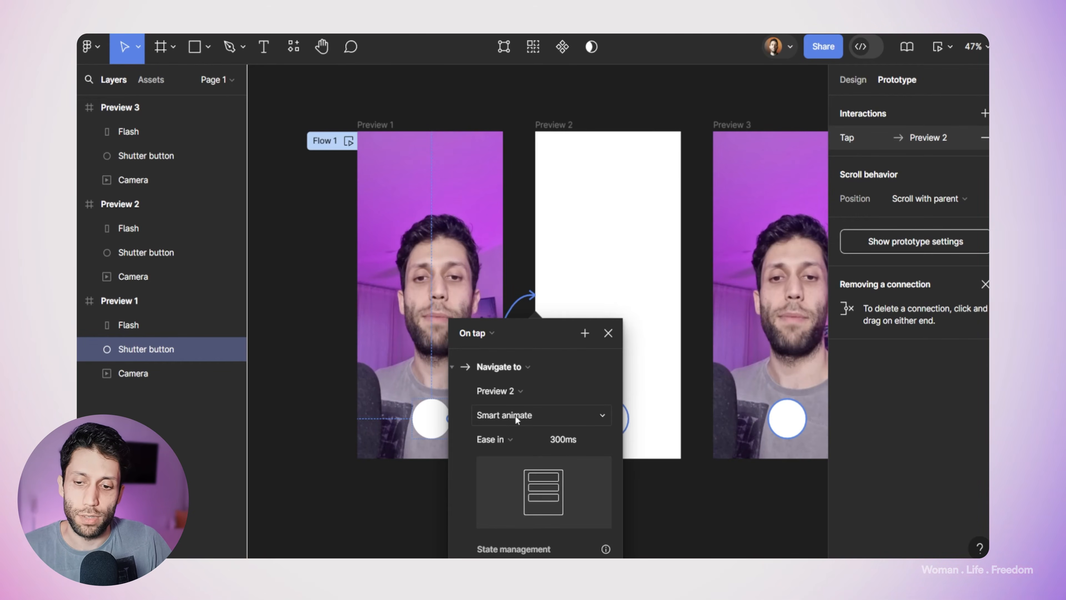
Step: Set the shutter button's Smart animate transition to the Quick easing preset and close the interaction settings
{"action": "left_click", "coordinate": [560, 443]}
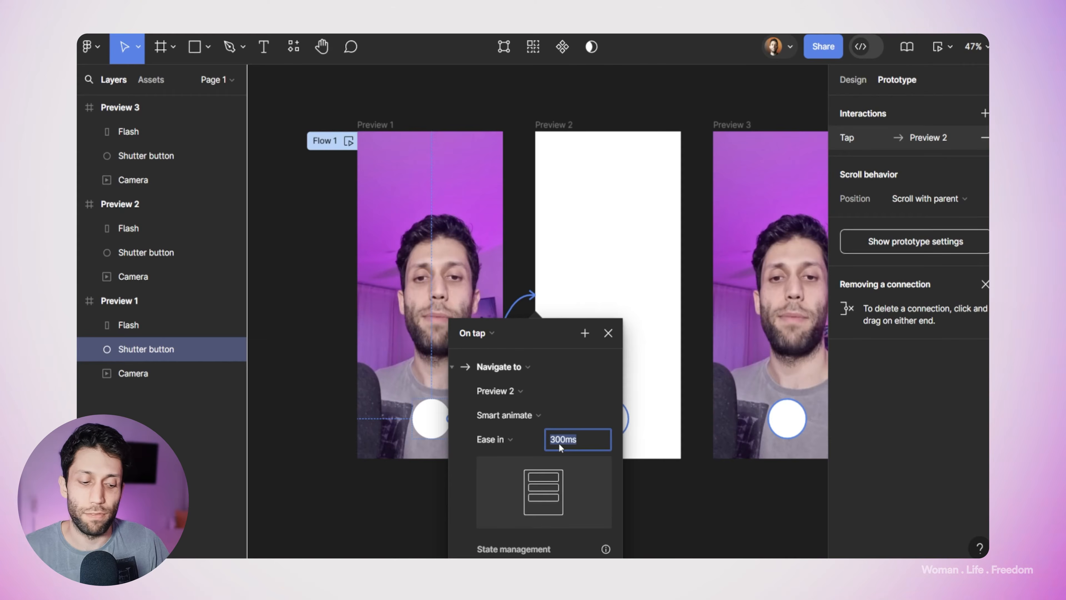
{"action": "type", "text": "200"}
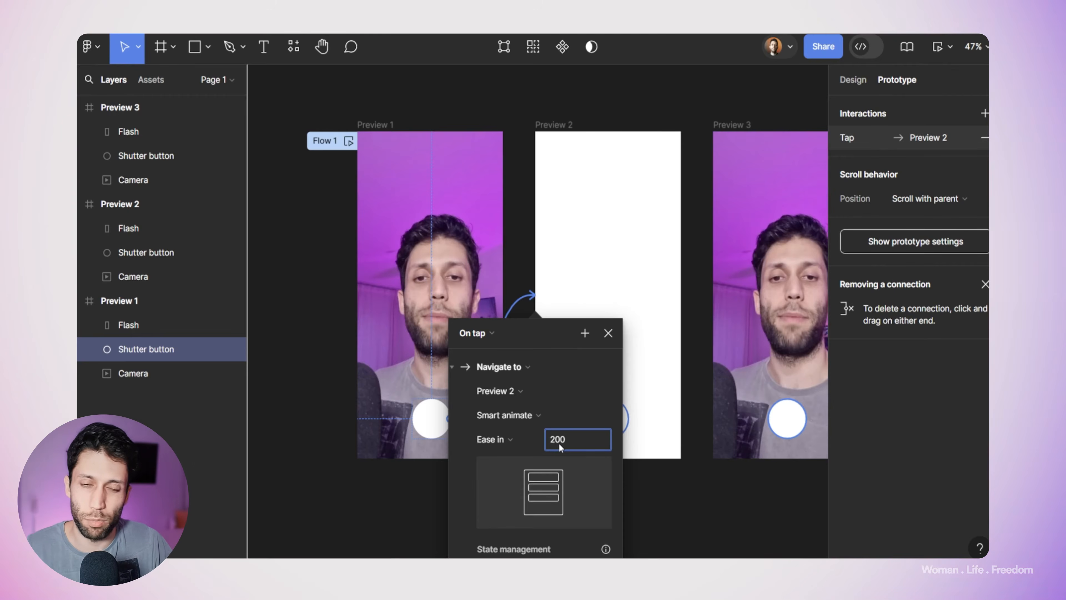
{"action": "left_click", "coordinate": [524, 433]}
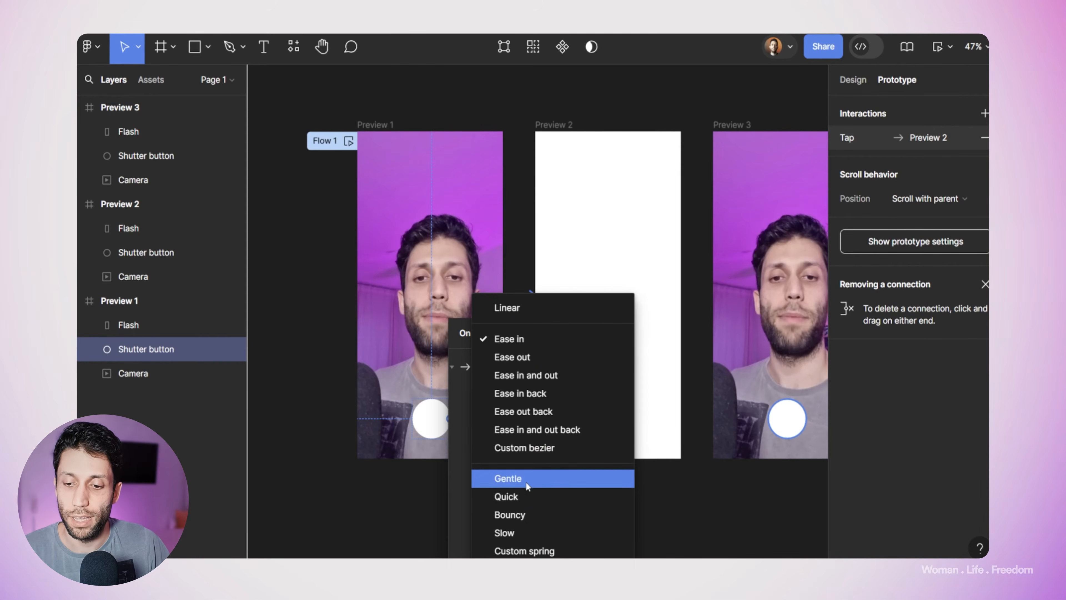
{"action": "left_click", "coordinate": [517, 497]}
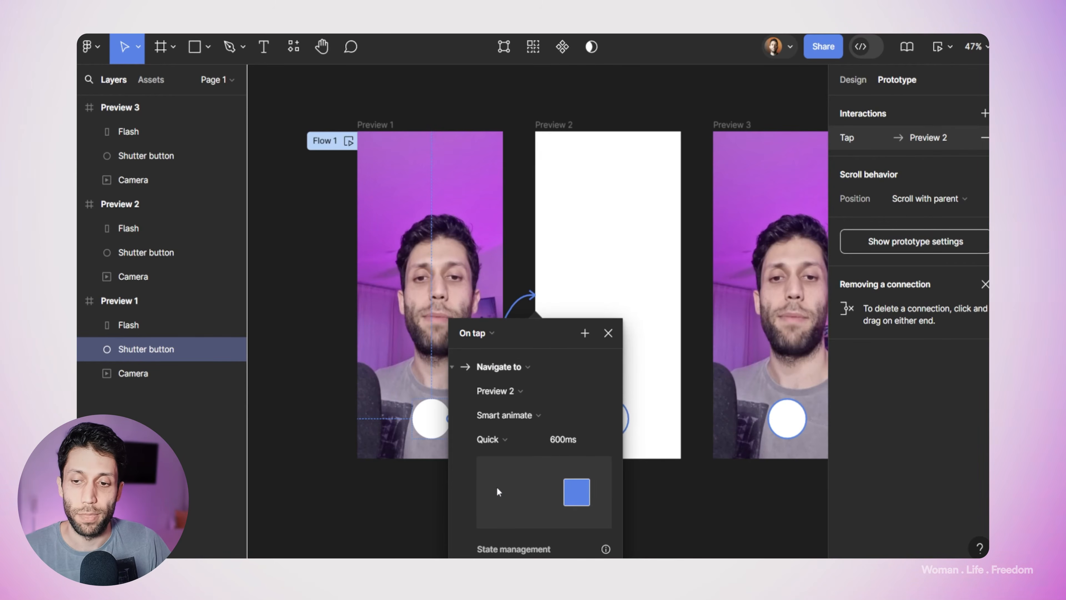
{"action": "left_click_drag", "start_coordinate": [532, 335], "coordinate": [519, 247]}
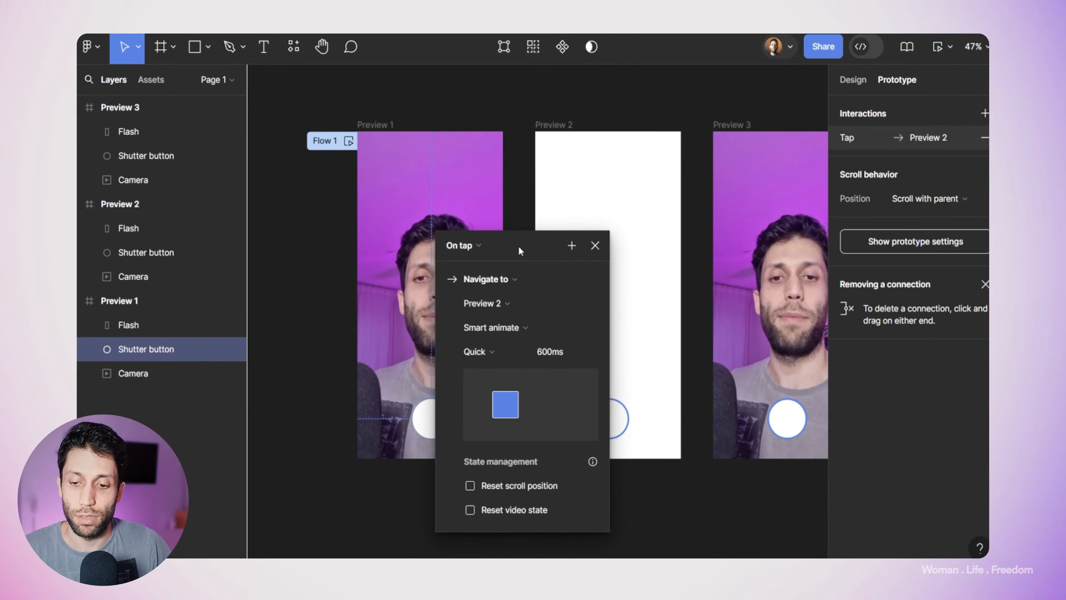
{"action": "left_click", "coordinate": [596, 246]}
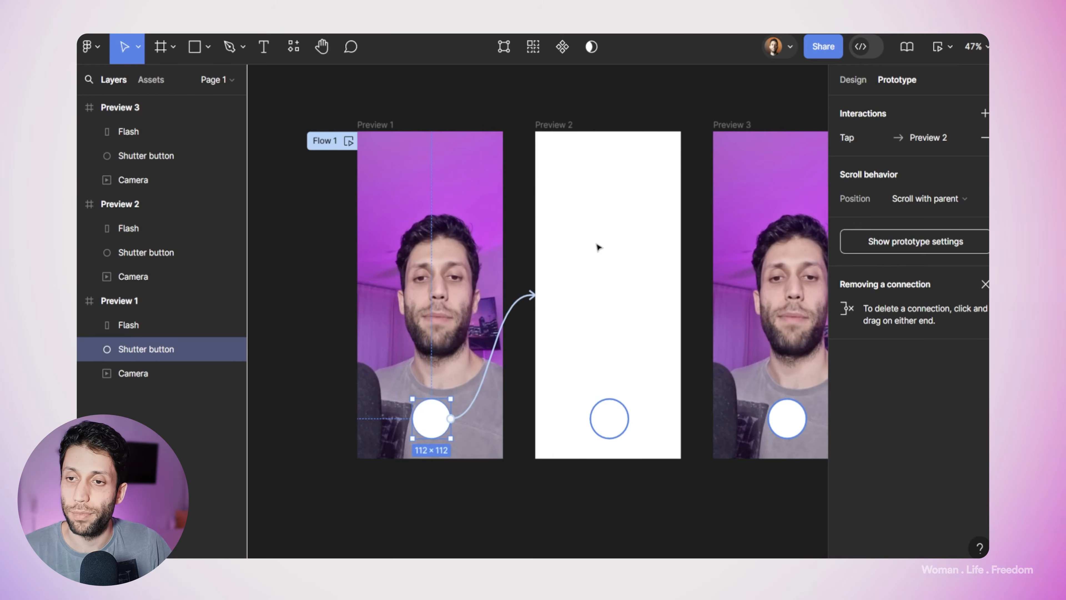
Step: Connect the Preview 2 frame to Preview 3 with an After delay trigger of 100 ms
{"action": "left_click", "coordinate": [555, 128]}
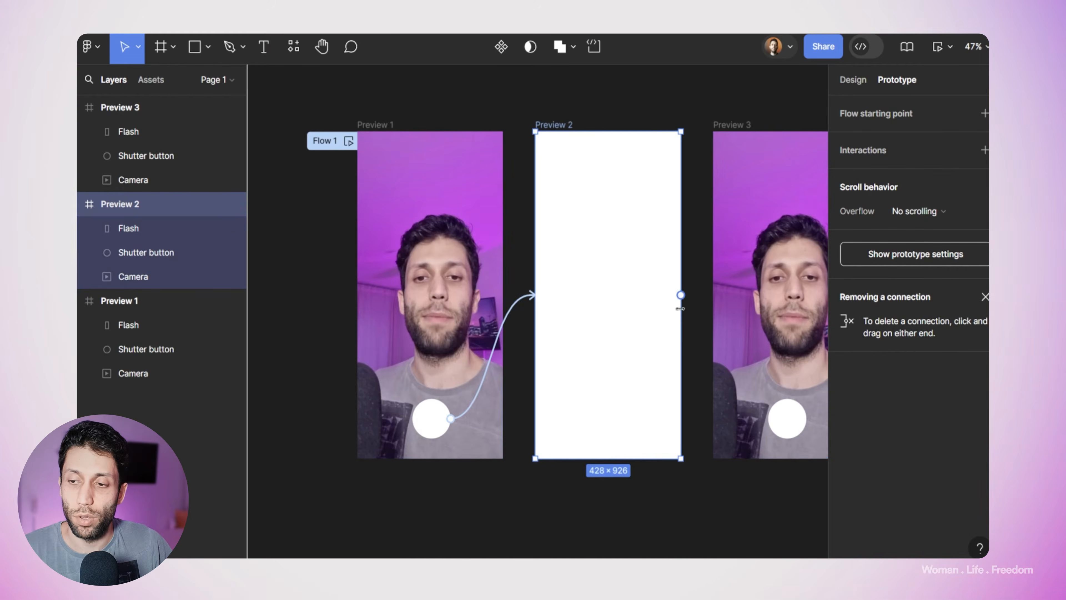
{"action": "left_click_drag", "start_coordinate": [681, 295], "coordinate": [718, 315]}
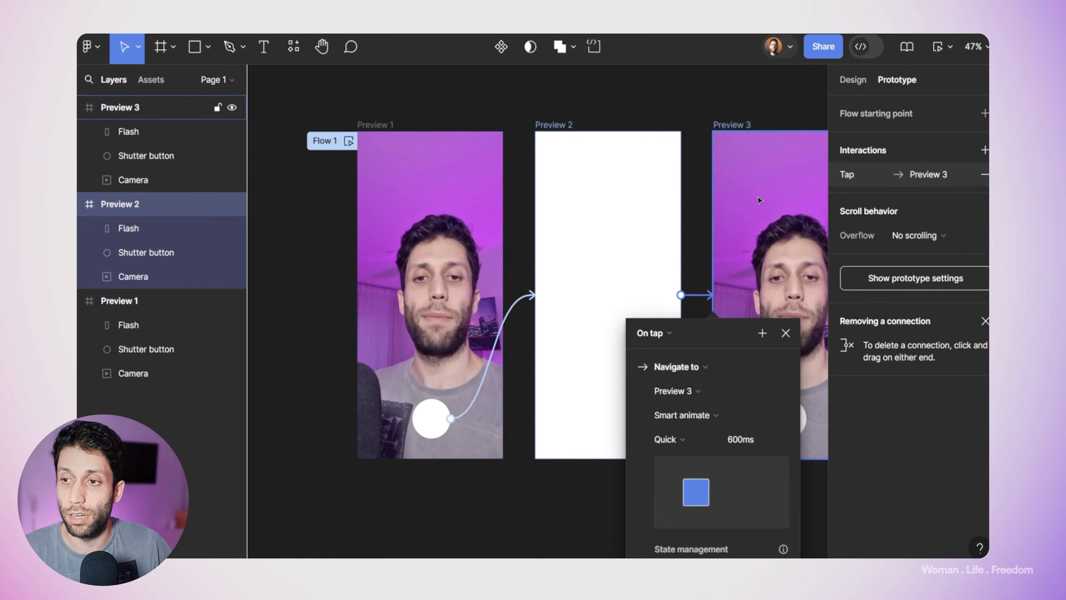
{"action": "left_click", "coordinate": [674, 330]}
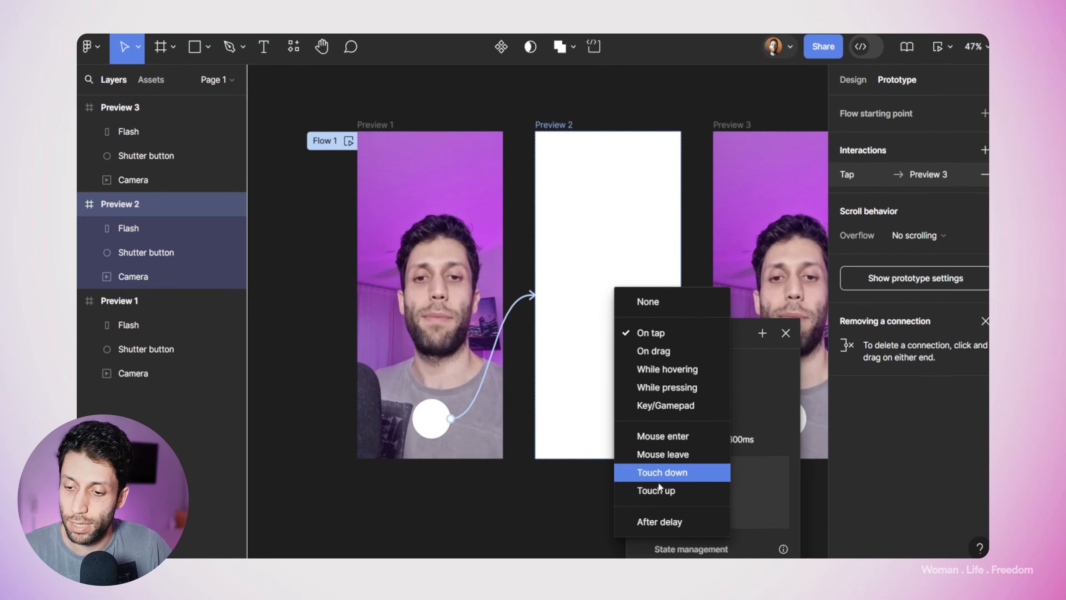
{"action": "left_click", "coordinate": [667, 521]}
{"action": "left_click", "coordinate": [658, 356]}
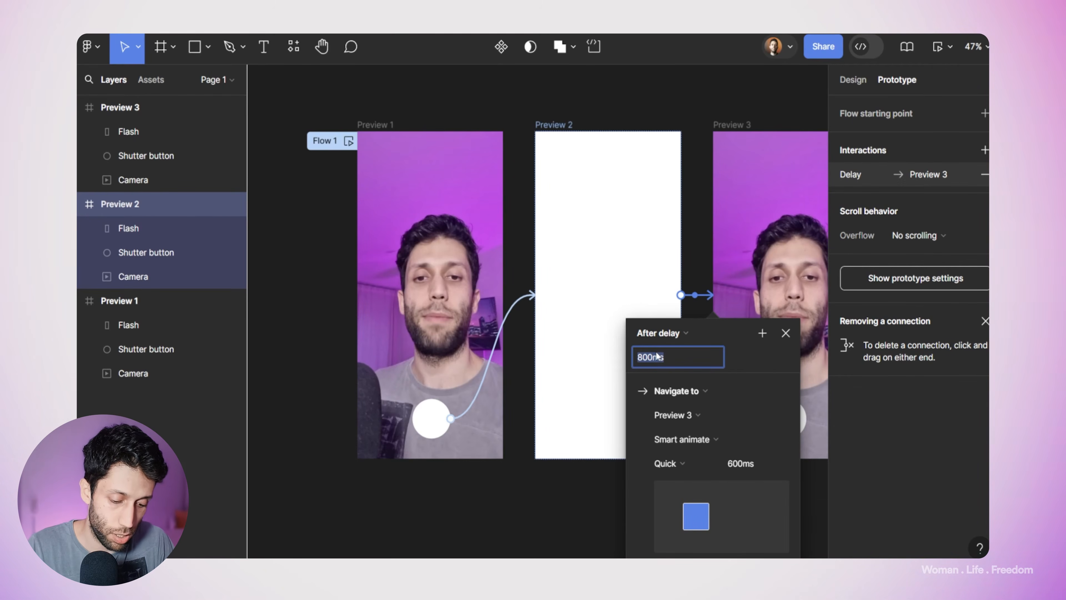
{"action": "type", "text": "300"}
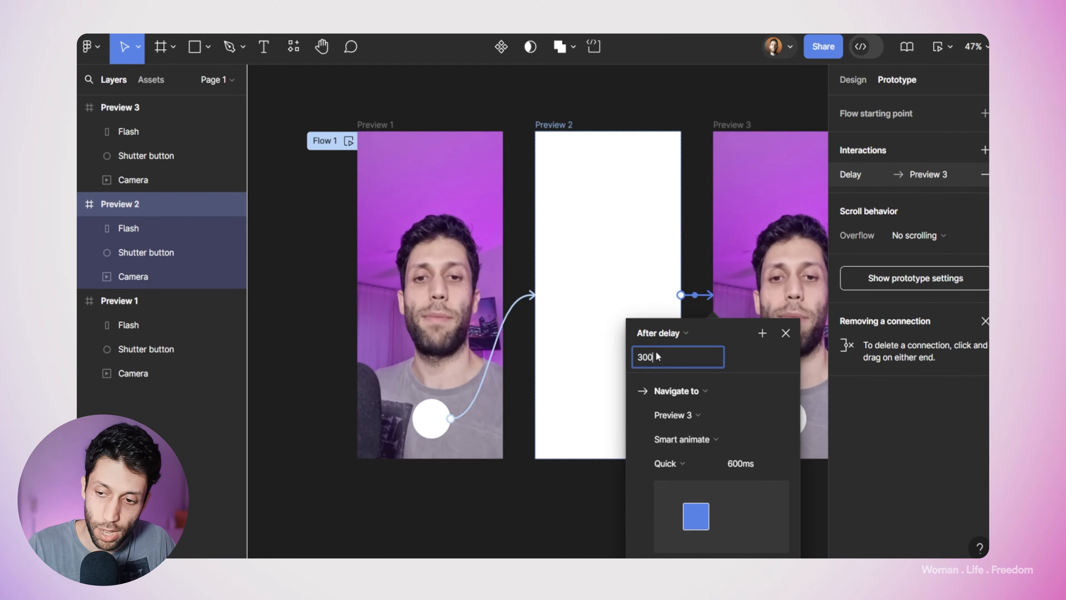
{"action": "double_click", "coordinate": [650, 359]}
{"action": "type", "text": "100"}
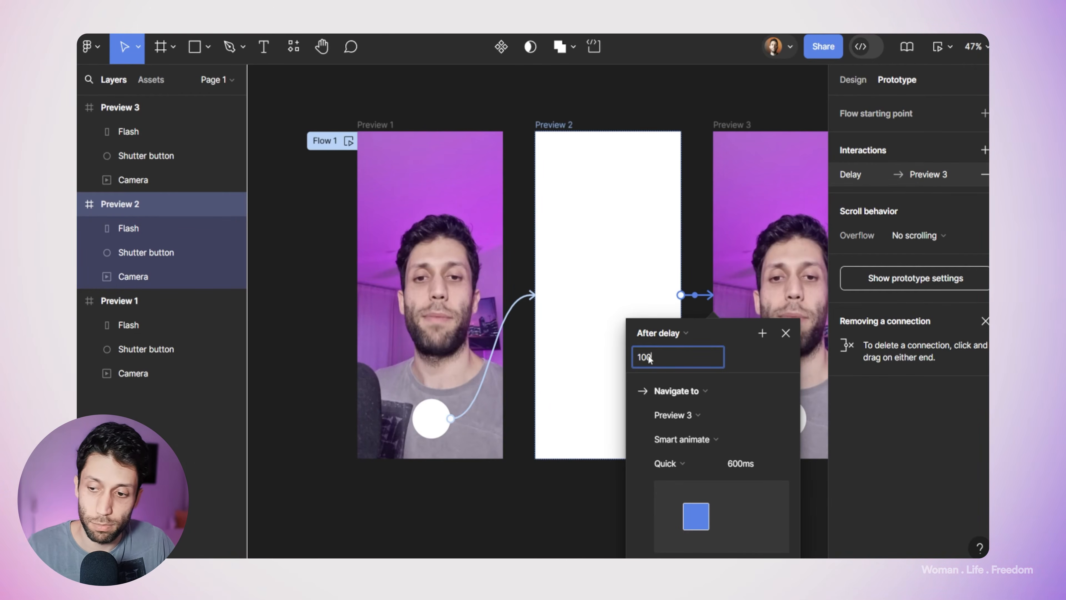
{"action": "left_click", "coordinate": [743, 463]}
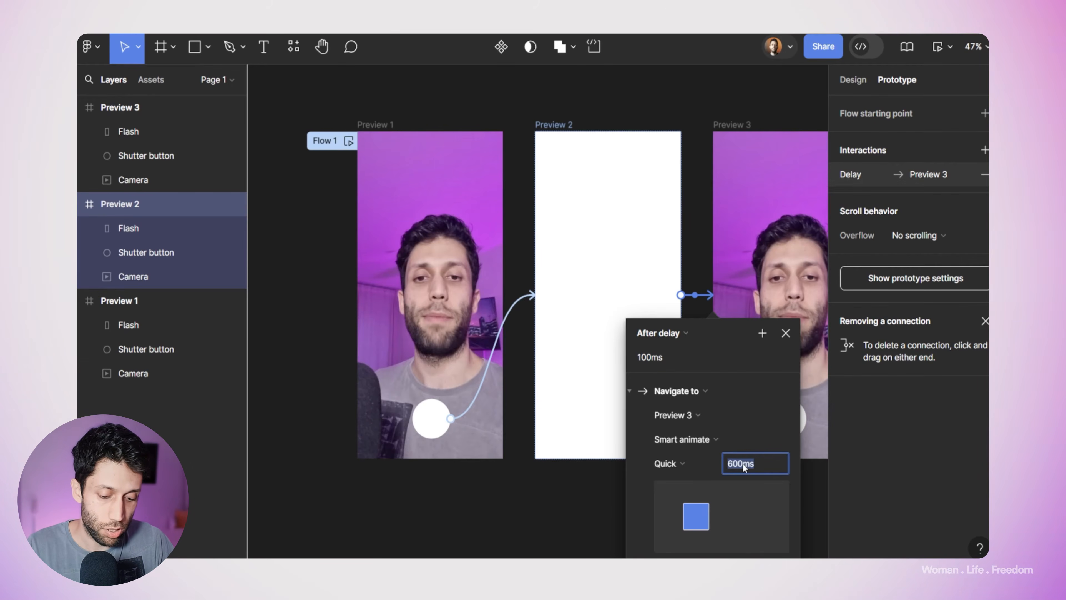
{"action": "type", "text": "200"}
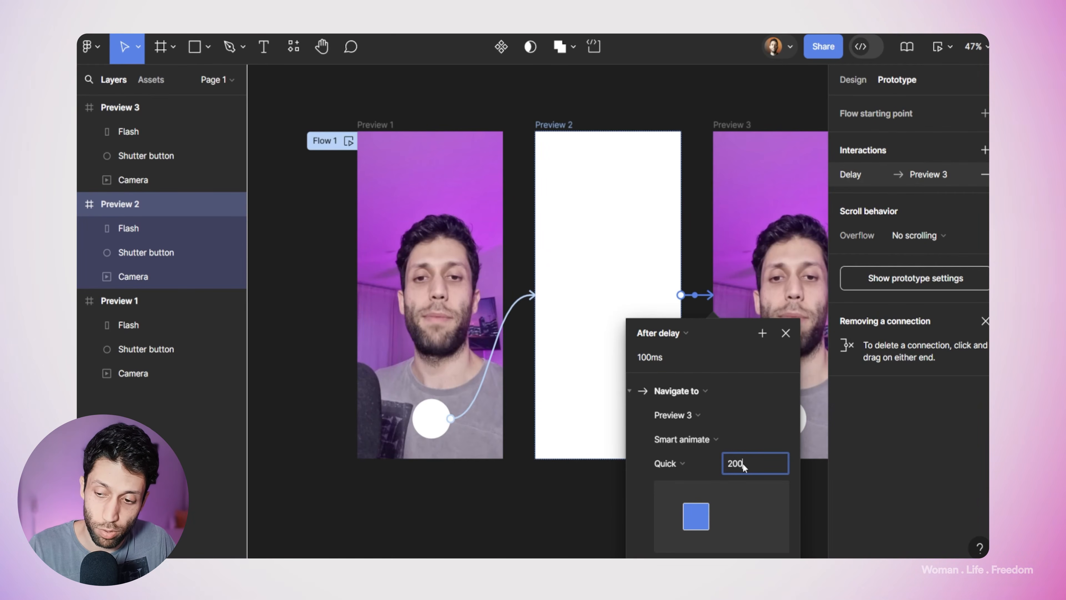
{"action": "type", "text": "600"}
{"action": "left_click", "coordinate": [738, 415]}
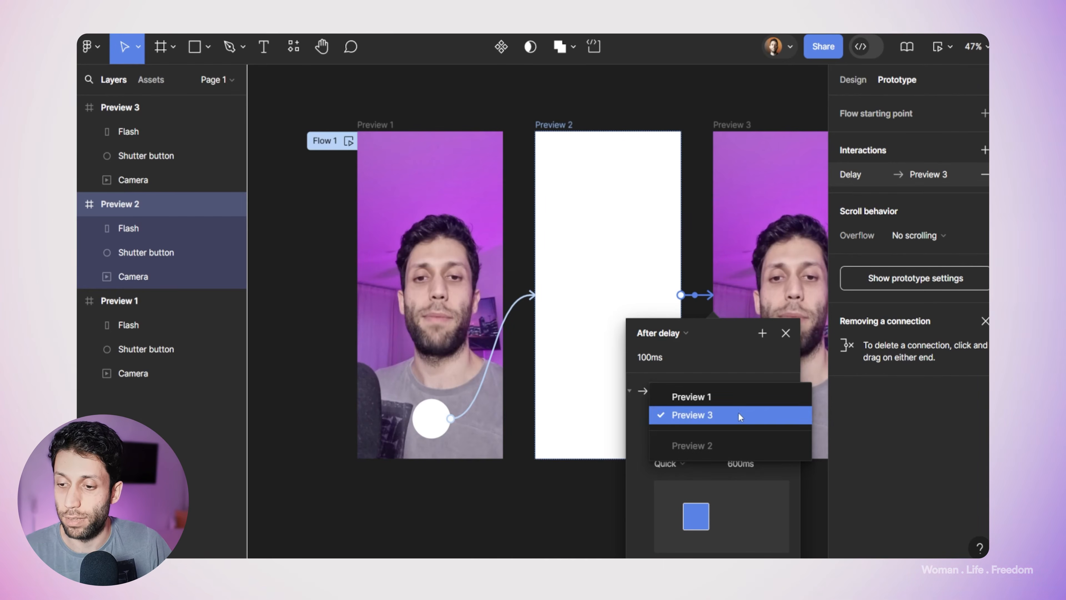
{"action": "left_click", "coordinate": [786, 331]}
Step: Close the interaction settings, play Flow 1 in the inline preview and use the shutter button to test the flash
{"action": "left_click", "coordinate": [785, 332]}
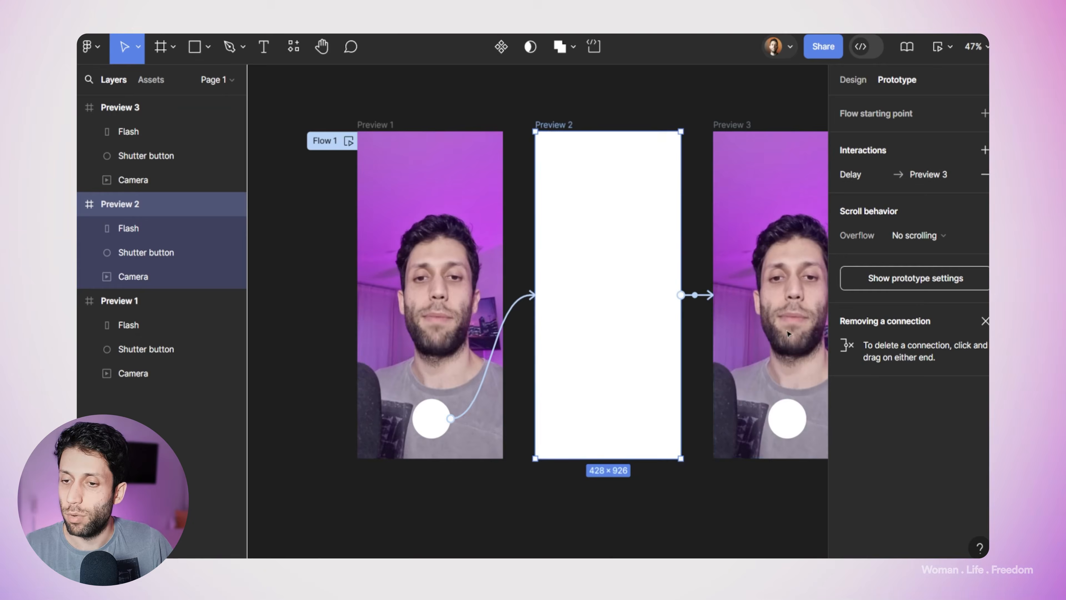
{"action": "left_click", "coordinate": [348, 141]}
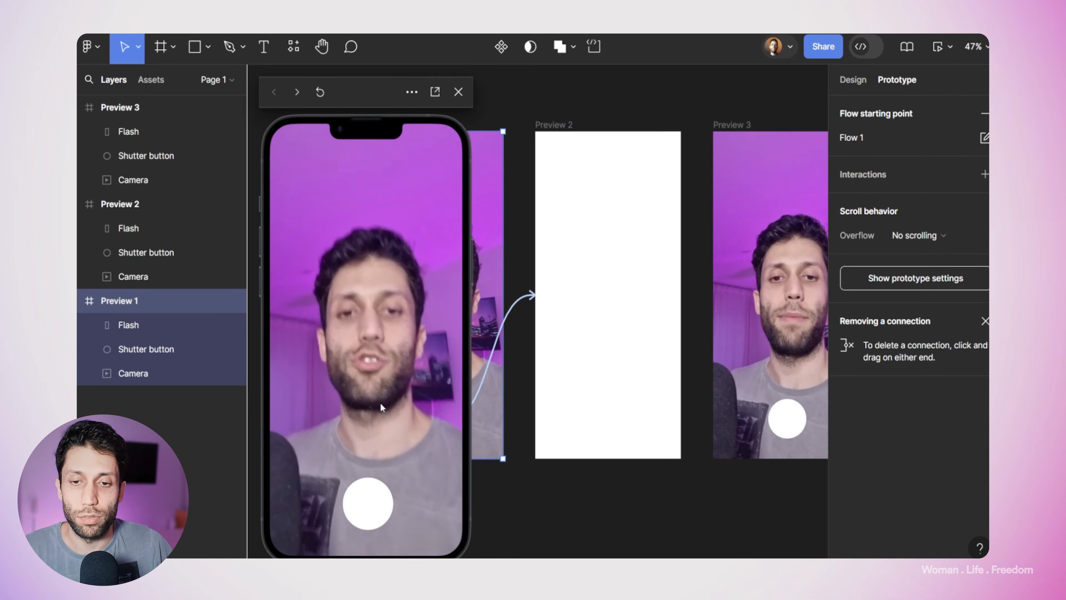
{"action": "left_click", "coordinate": [377, 495]}
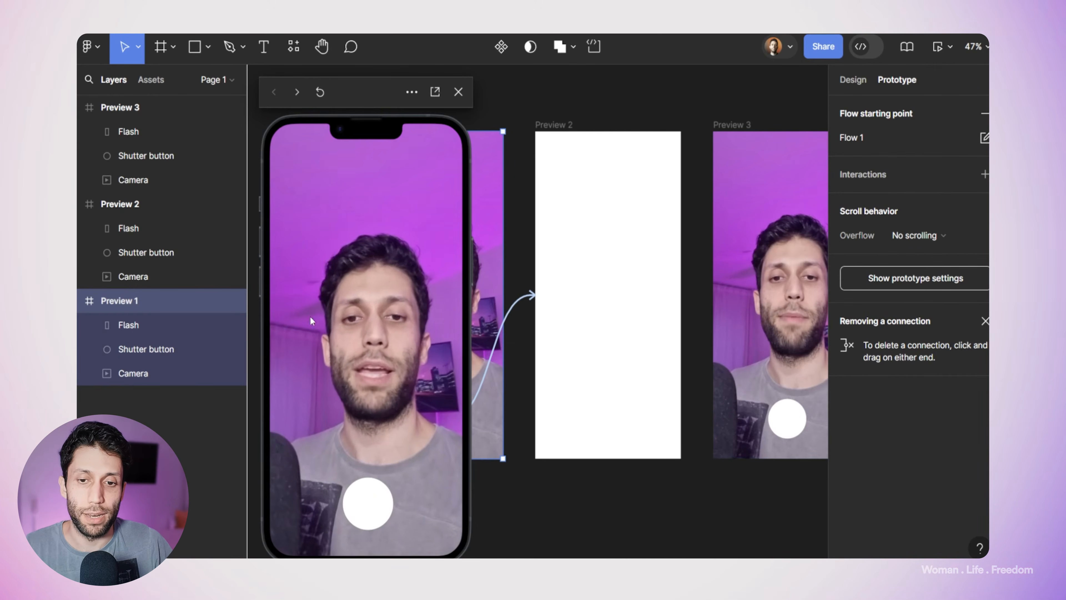
{"action": "left_click", "coordinate": [371, 496]}
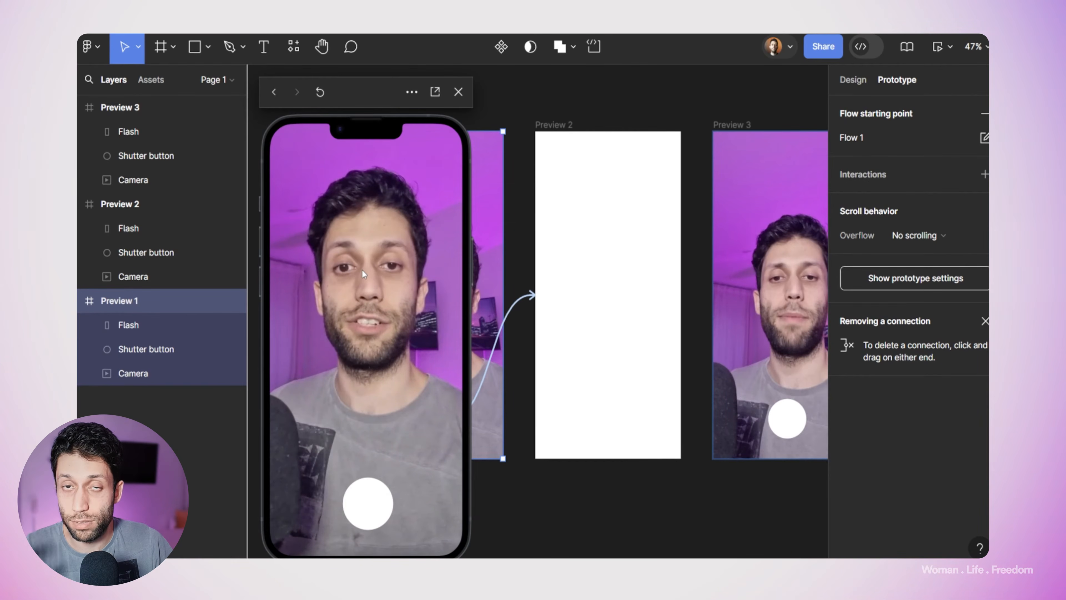
Step: Turn off autoplay for the Camera video in the Preview 2 frame
{"action": "left_click", "coordinate": [554, 131]}
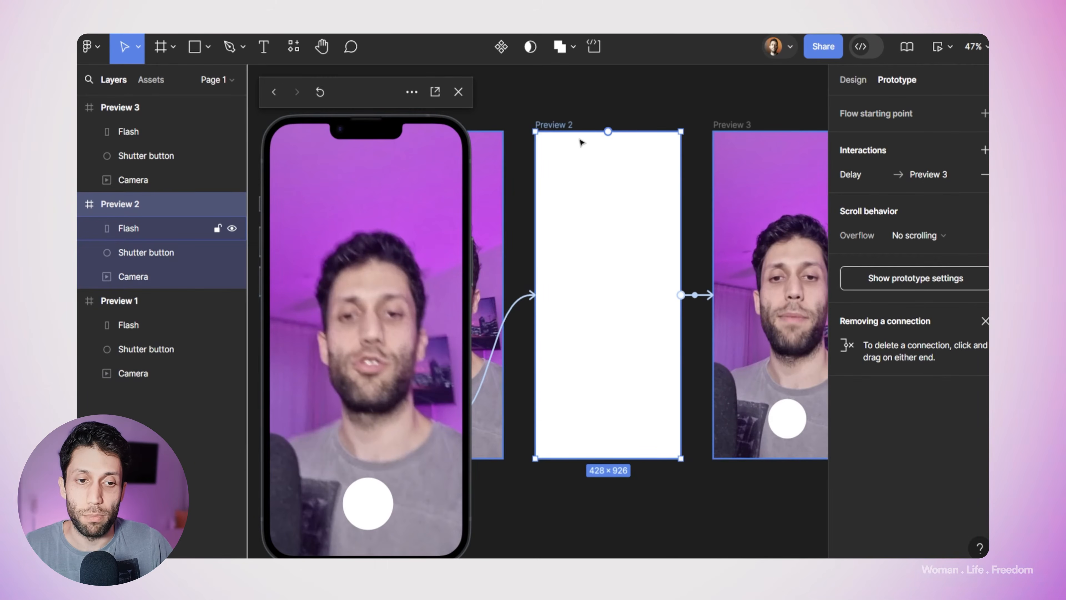
{"action": "left_click", "coordinate": [151, 276]}
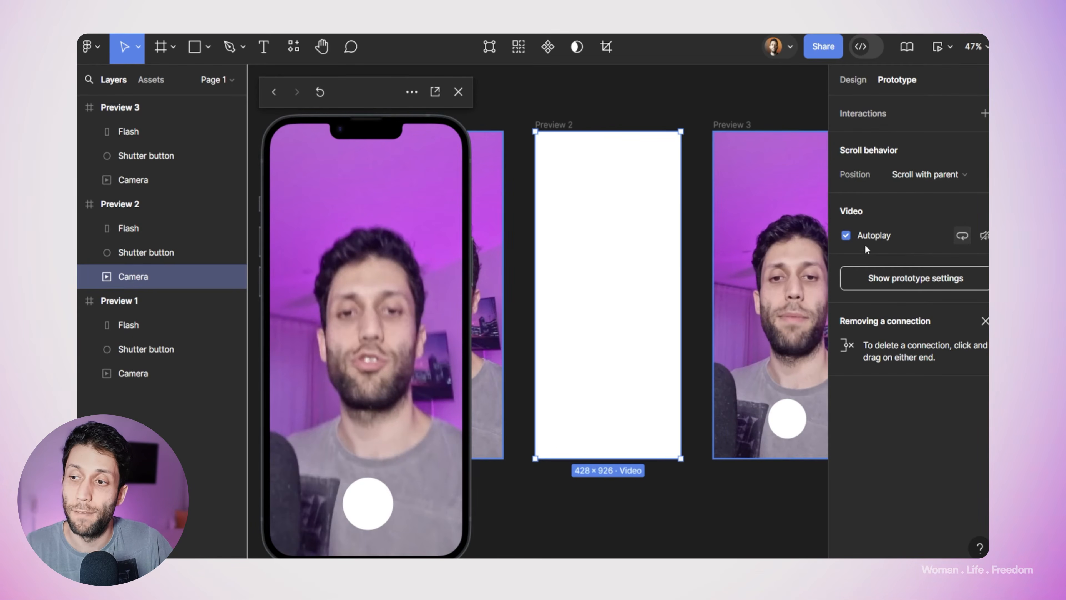
{"action": "left_click", "coordinate": [846, 236]}
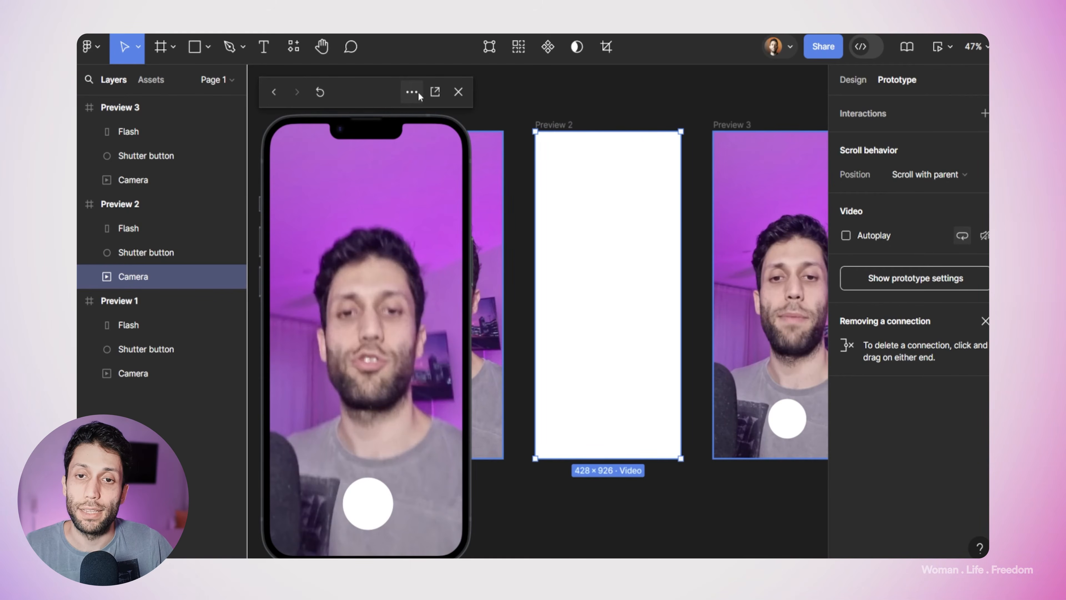
Step: Restart the prototype preview, test the shutter button's flash transition again and clear the layer selection
{"action": "left_click", "coordinate": [319, 92]}
{"action": "left_click", "coordinate": [320, 92]}
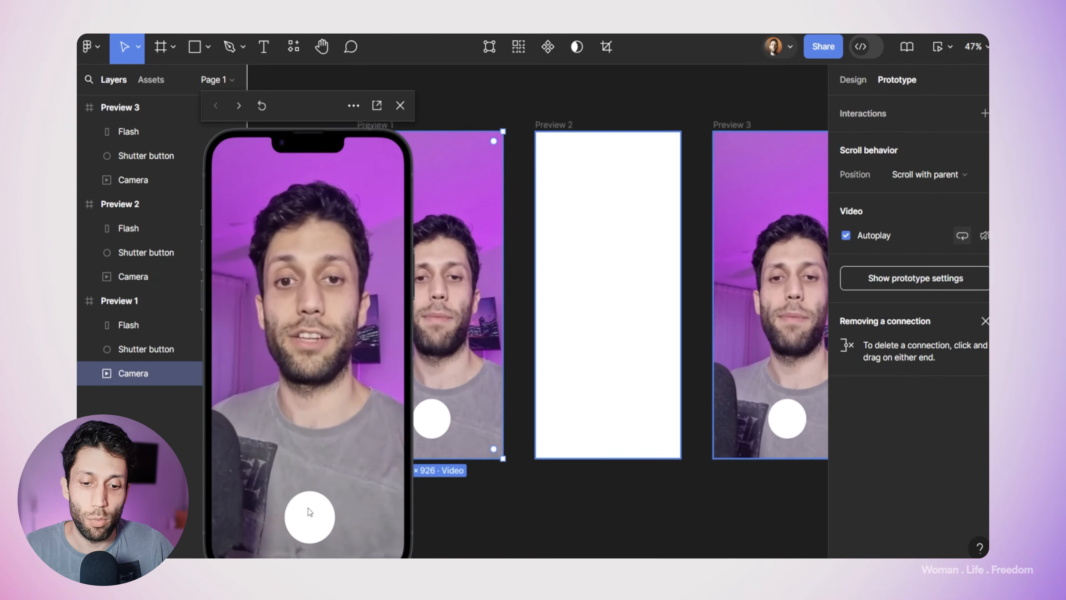
{"action": "left_click", "coordinate": [308, 510]}
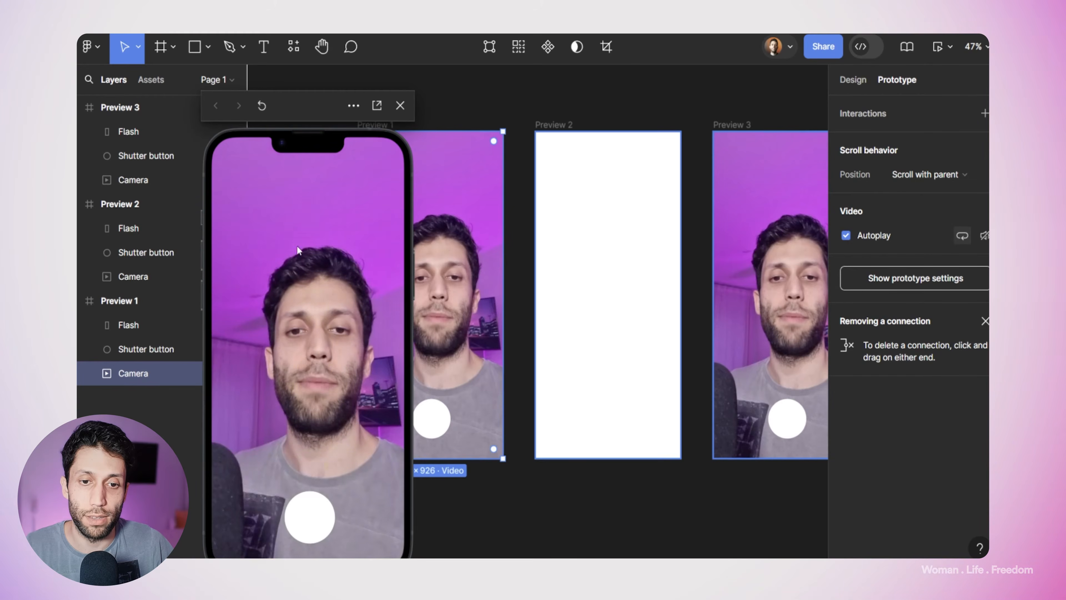
{"action": "left_click", "coordinate": [306, 524]}
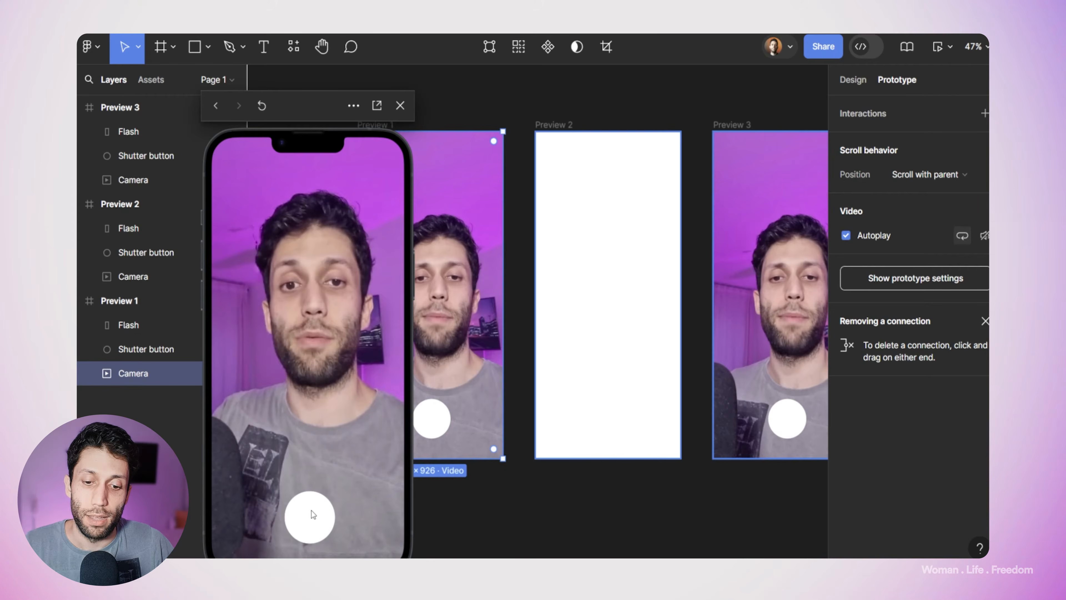
{"action": "left_click", "coordinate": [262, 106]}
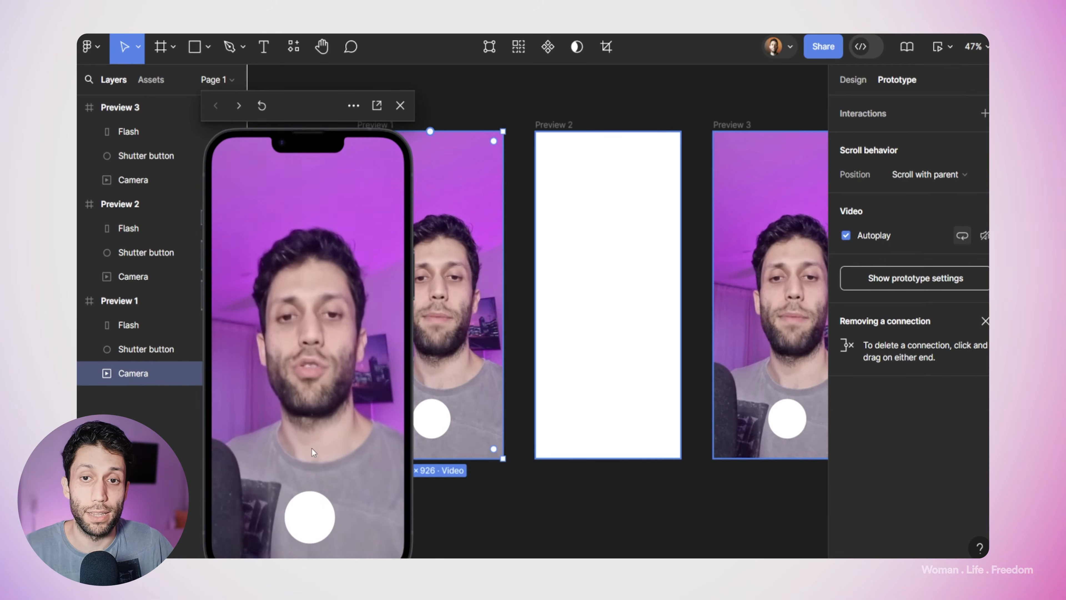
{"action": "left_click", "coordinate": [612, 104]}
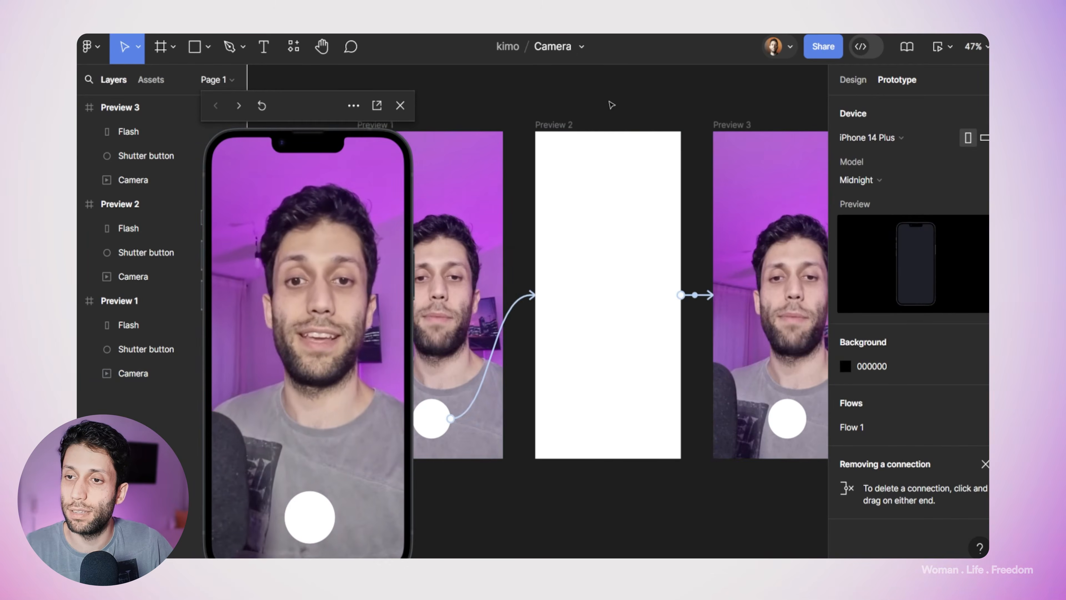
Step: Connect the Preview 3 frame back to Preview 1 with an After delay trigger of 800 ms and an Instant transition
{"action": "scroll", "coordinate": [611, 104], "scroll_direction": "down", "scroll_amount": 3}
{"action": "left_click", "coordinate": [708, 122]}
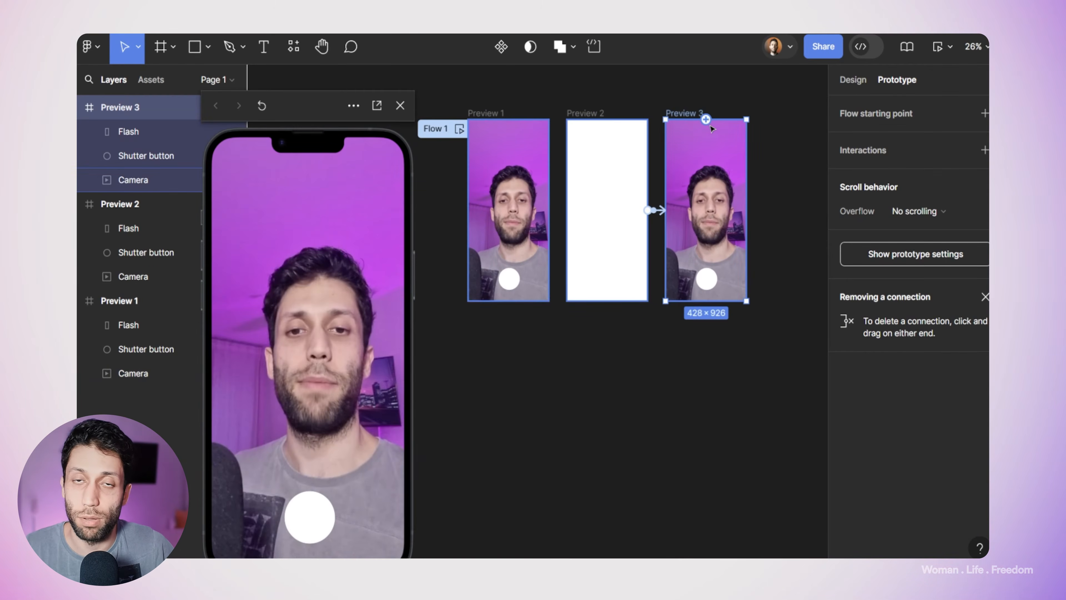
{"action": "left_click_drag", "start_coordinate": [747, 210], "coordinate": [543, 179]}
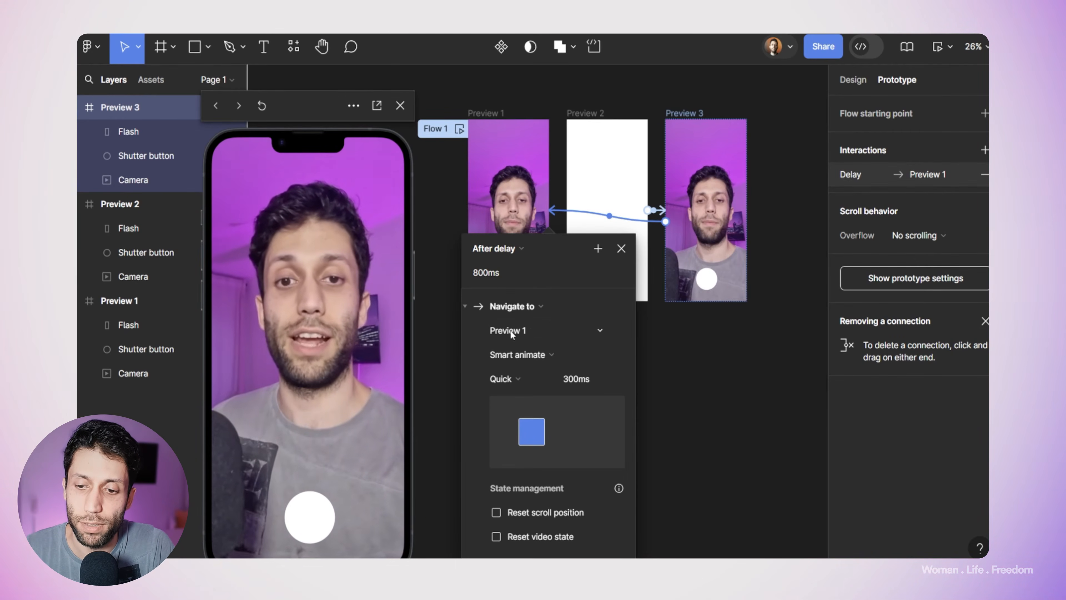
{"action": "left_click", "coordinate": [510, 356]}
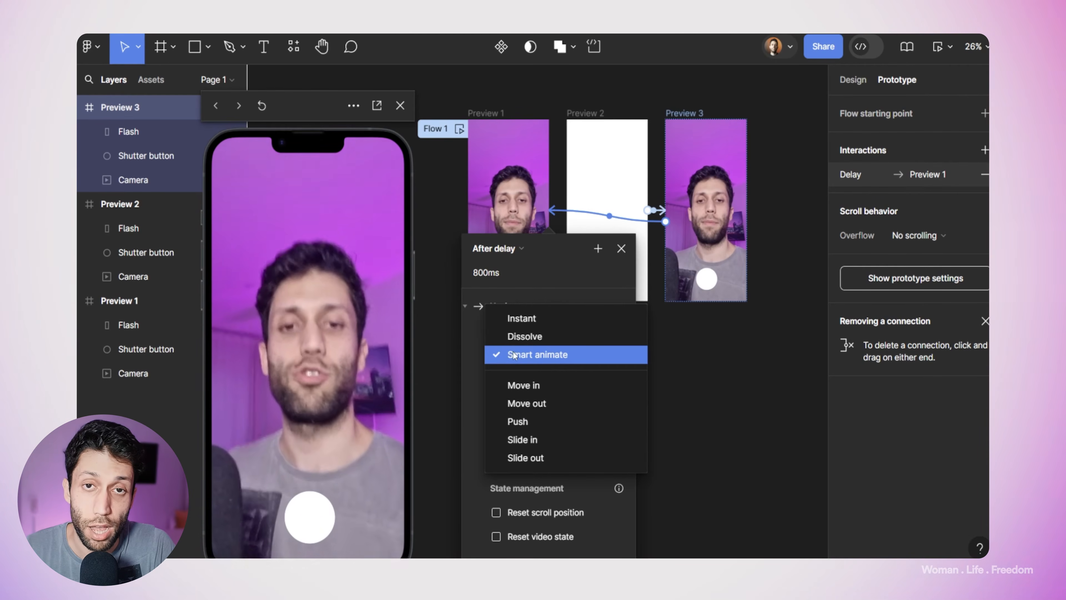
{"action": "left_click", "coordinate": [525, 319]}
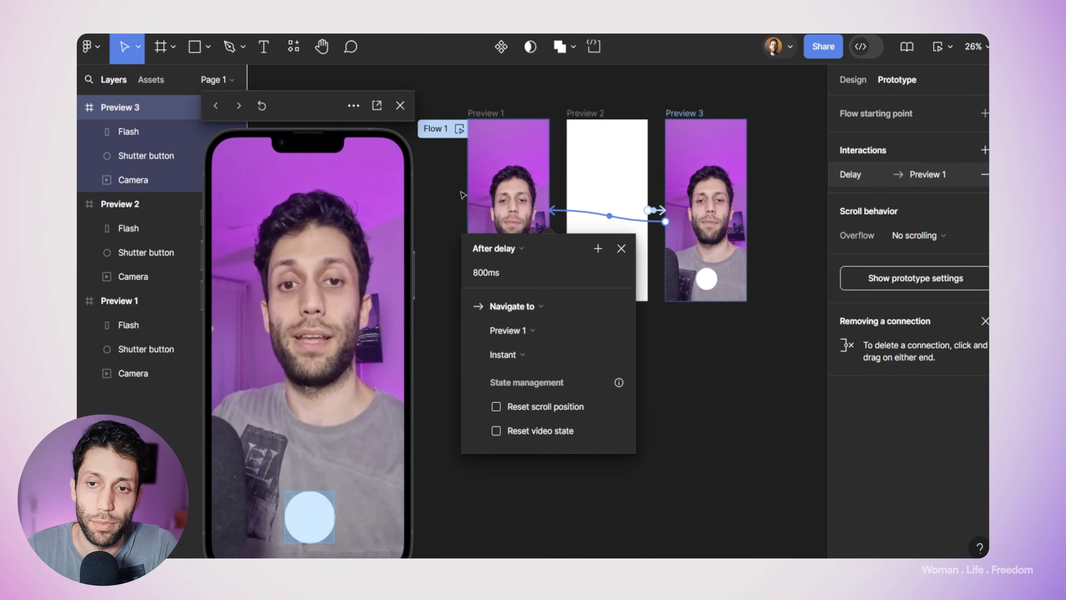
Step: Select the Preview 1 frame and test the looping flash twice with the shutter button in the inline preview
{"action": "left_click", "coordinate": [466, 133]}
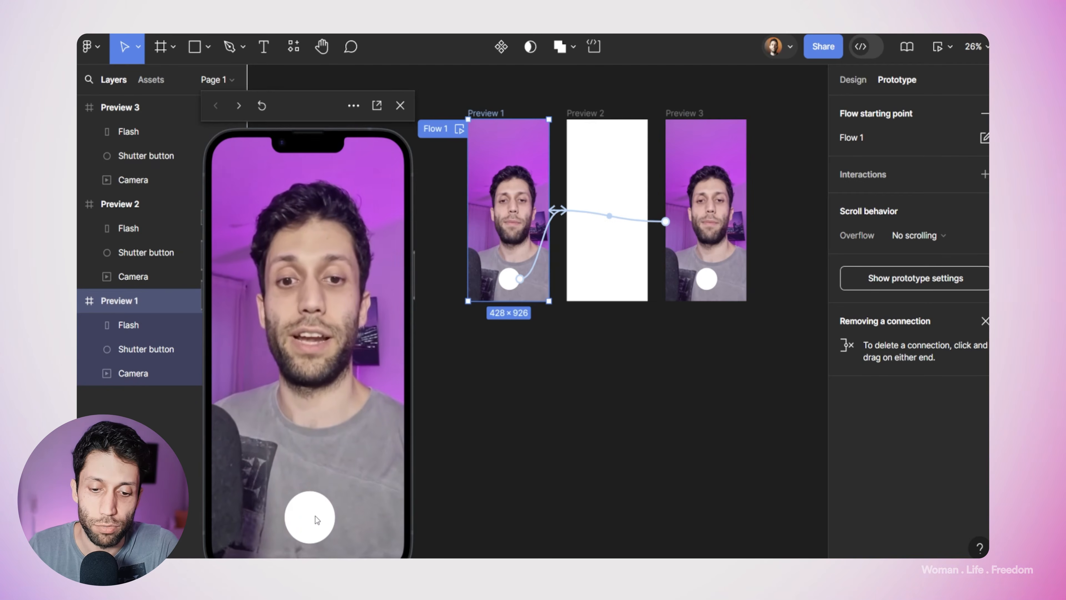
{"action": "left_click", "coordinate": [315, 503]}
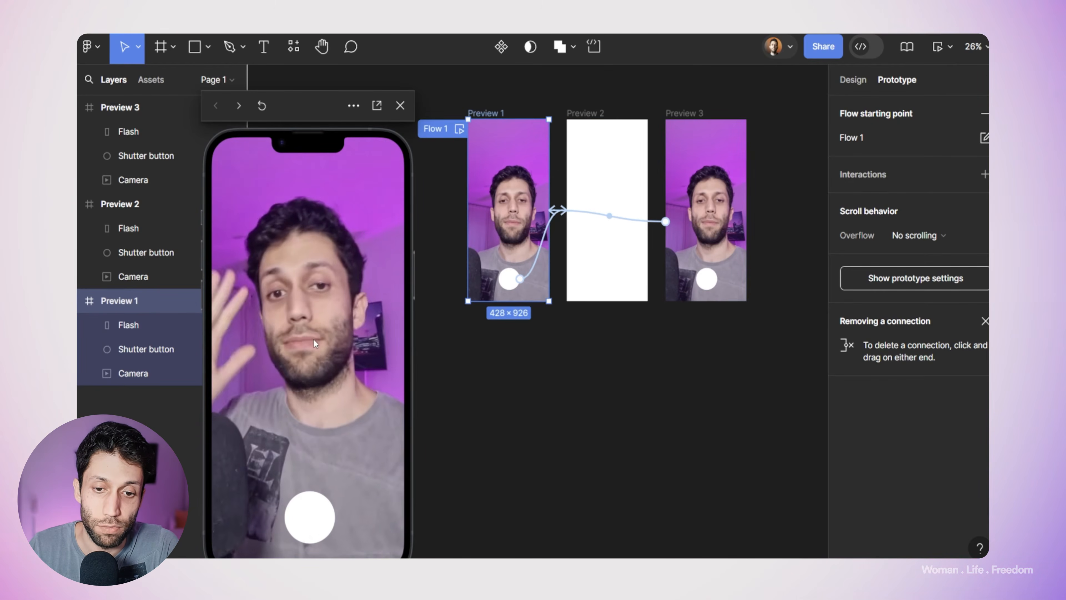
{"action": "left_click", "coordinate": [309, 511]}
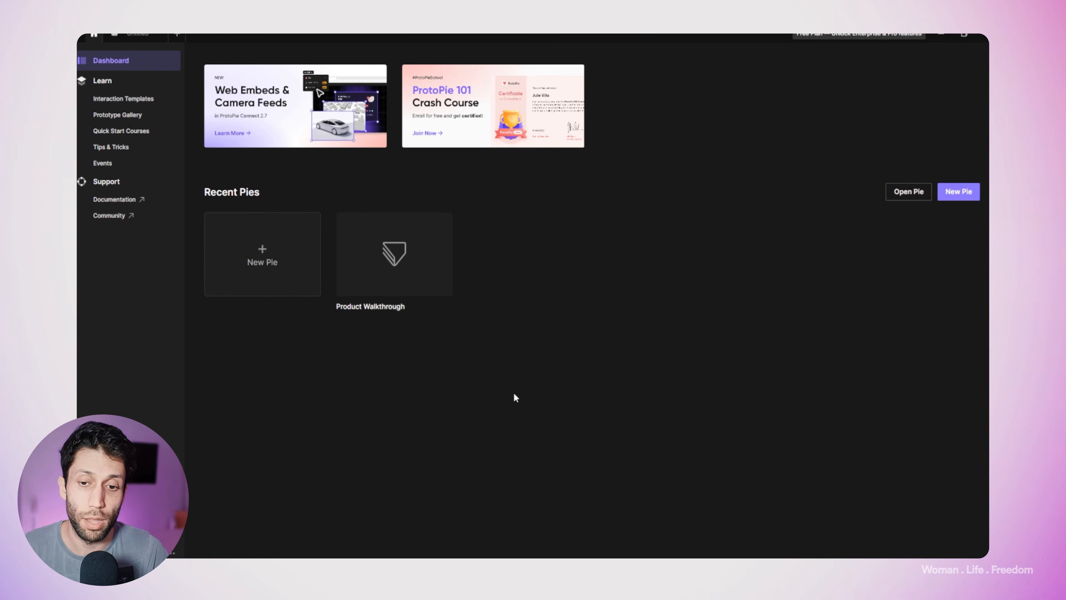
Step: Switch to ProtoPie, create a new Pie and draw a Camera layer over the whole phone scene, about 402 × 845
{"action": "left_click", "coordinate": [263, 267]}
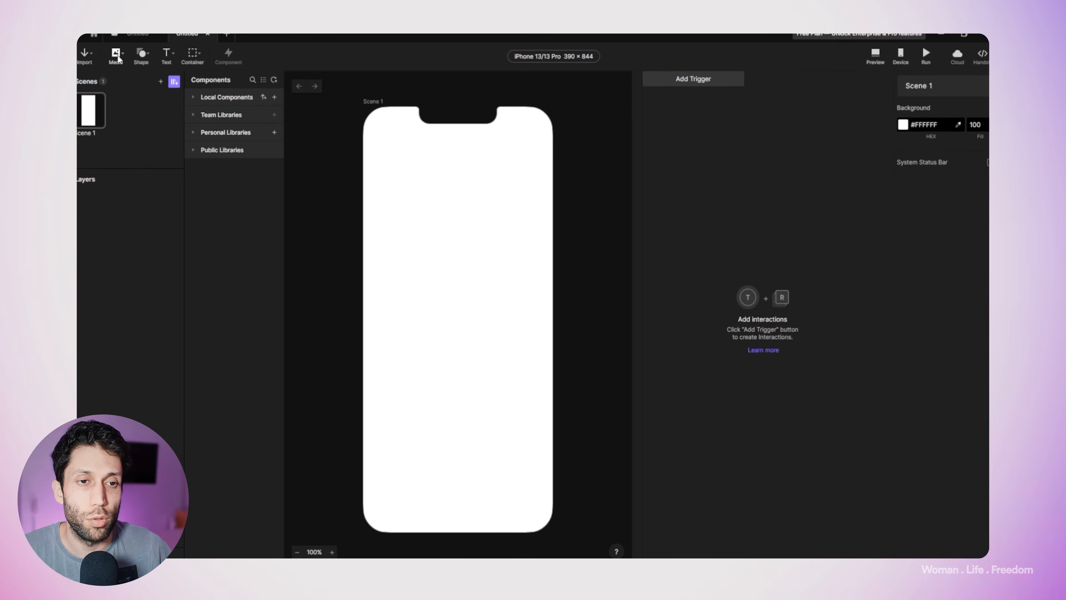
{"action": "left_click", "coordinate": [124, 58]}
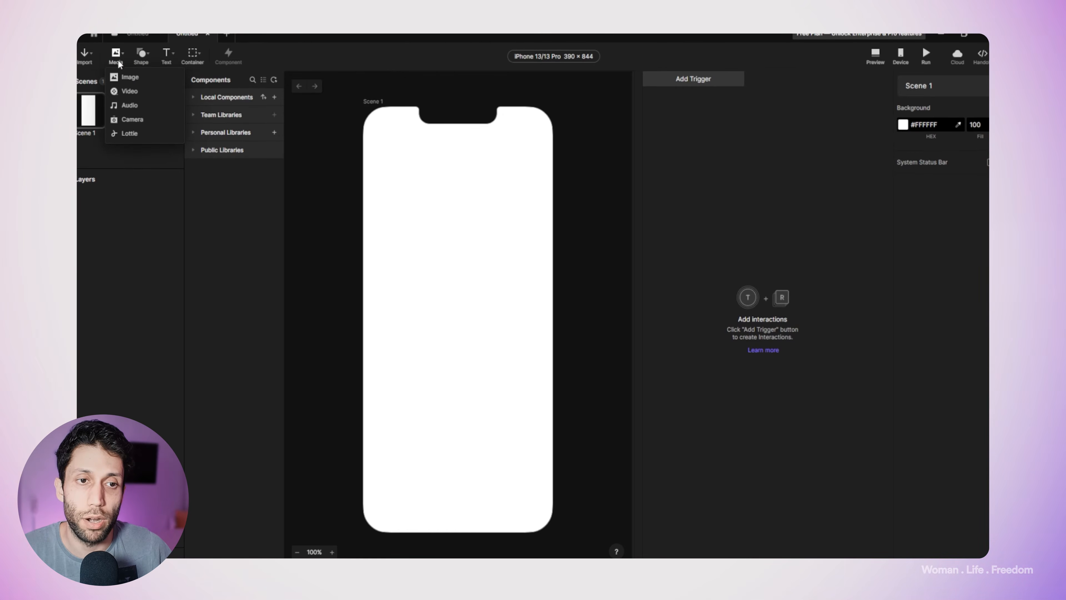
{"action": "left_click", "coordinate": [132, 120]}
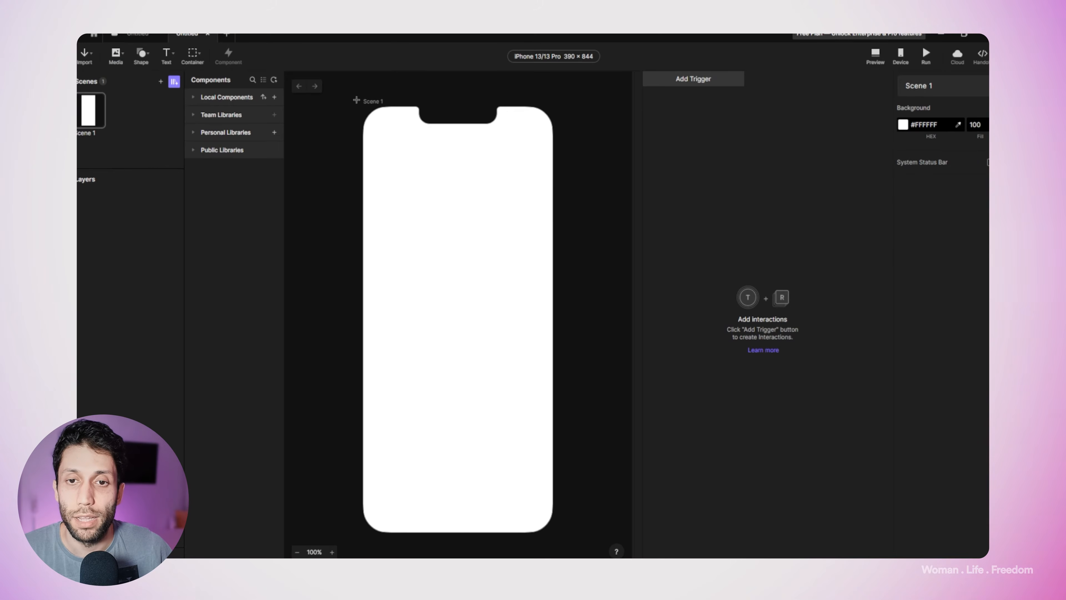
{"action": "mouse_move", "coordinate": [357, 106]}
{"action": "left_mouse_down"}
{"action": "mouse_move", "coordinate": [542, 323]}
{"action": "mouse_move", "coordinate": [553, 532]}
{"action": "left_mouse_up"}
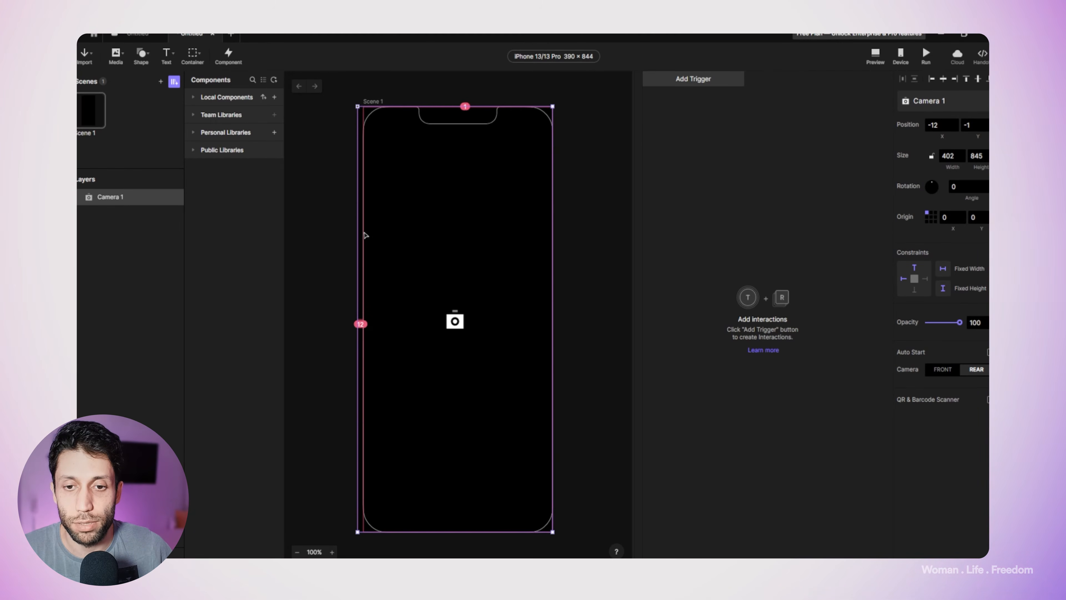
Step: Fit the Camera layer to the scene edges at X 0 with a width of 390 and deselect it
{"action": "left_click_drag", "start_coordinate": [360, 232], "coordinate": [364, 226]}
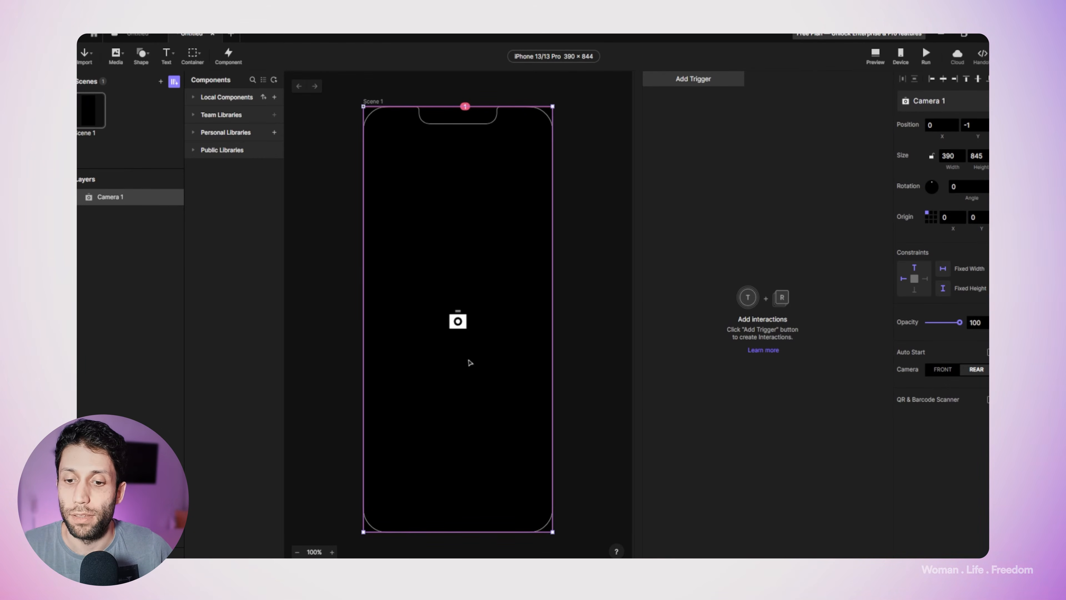
{"action": "left_click_drag", "start_coordinate": [445, 533], "coordinate": [473, 537]}
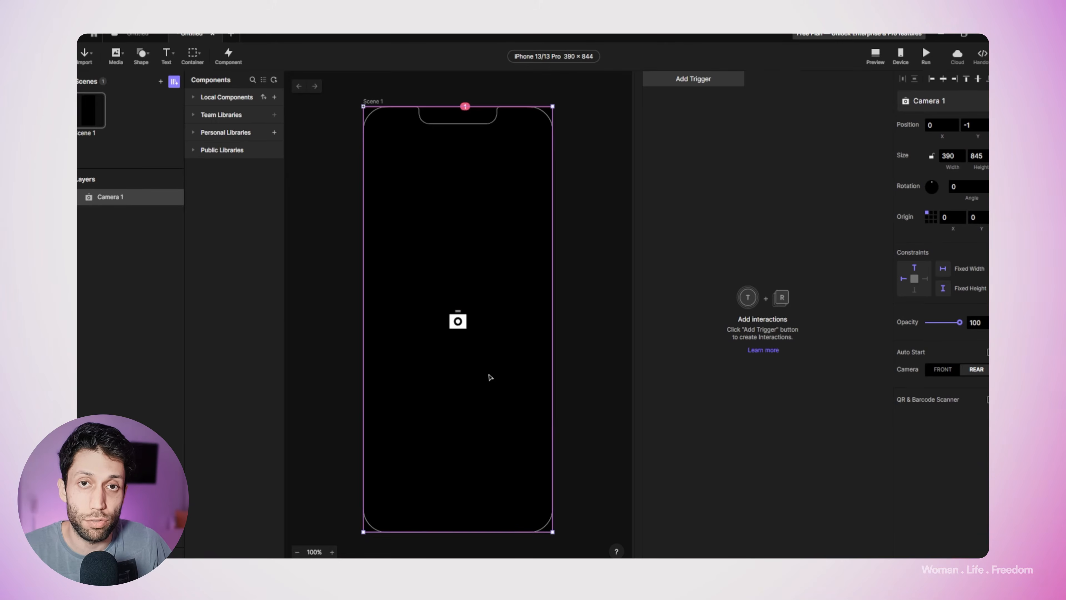
{"action": "left_click", "coordinate": [352, 196]}
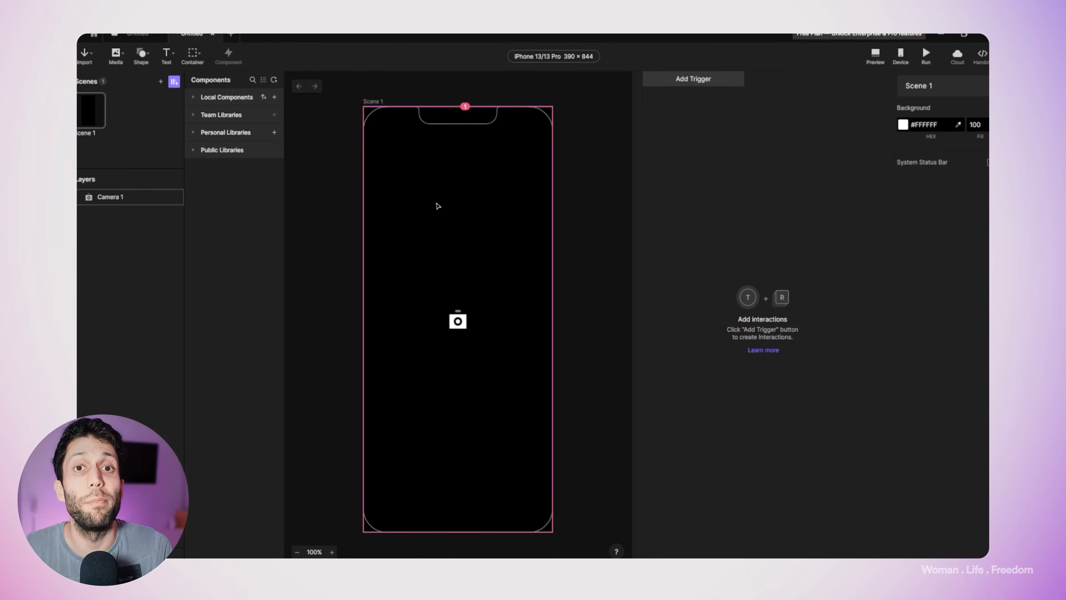
Step: Enable Auto Start for the Camera 1 layer and set it to use the front camera
{"action": "left_click", "coordinate": [117, 199]}
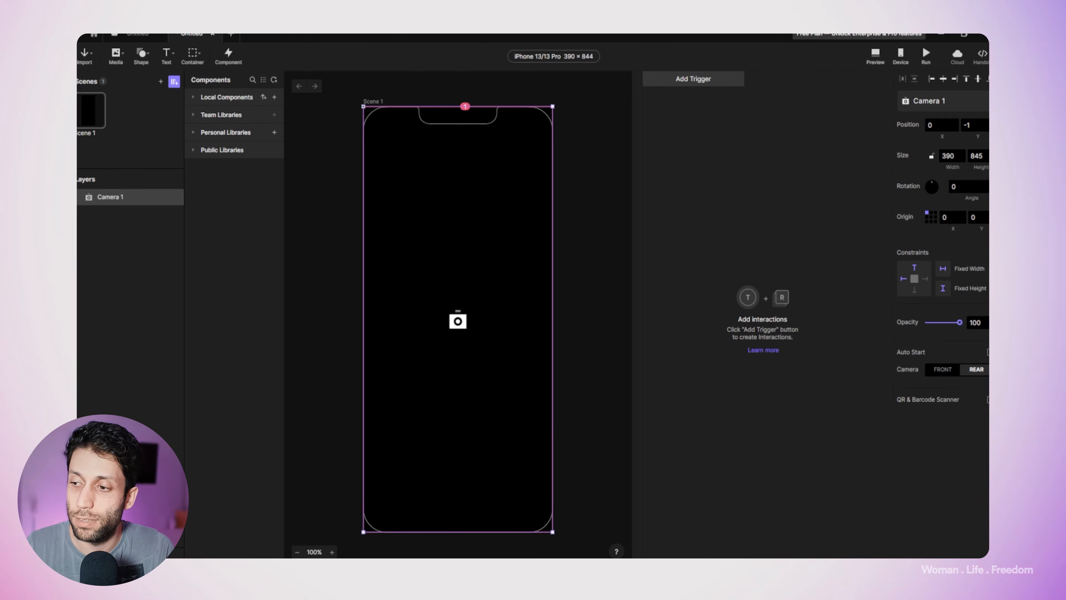
{"action": "left_click", "coordinate": [989, 352]}
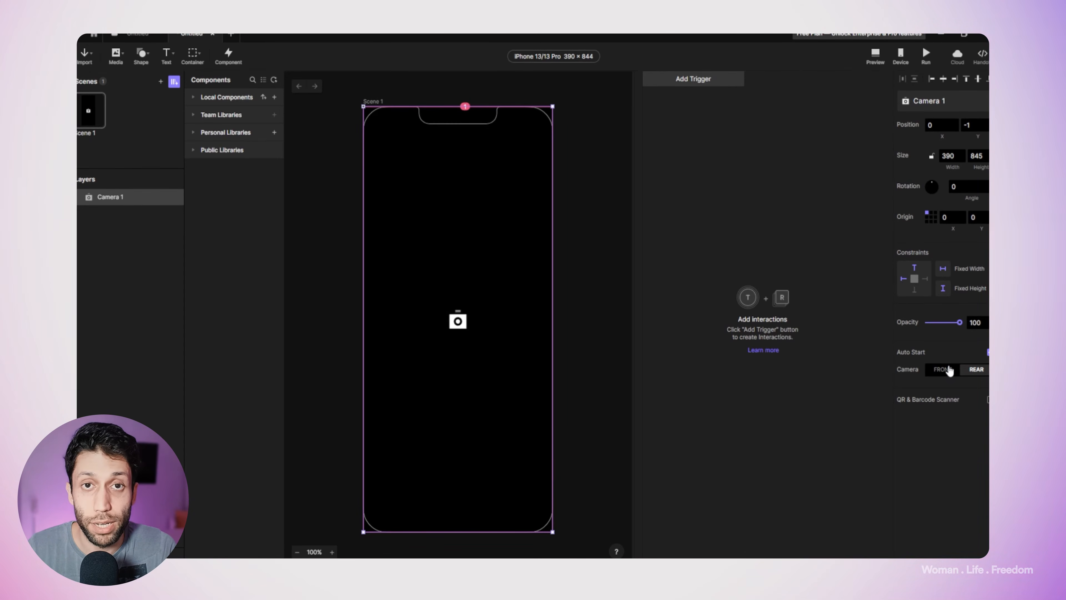
{"action": "left_click", "coordinate": [944, 372]}
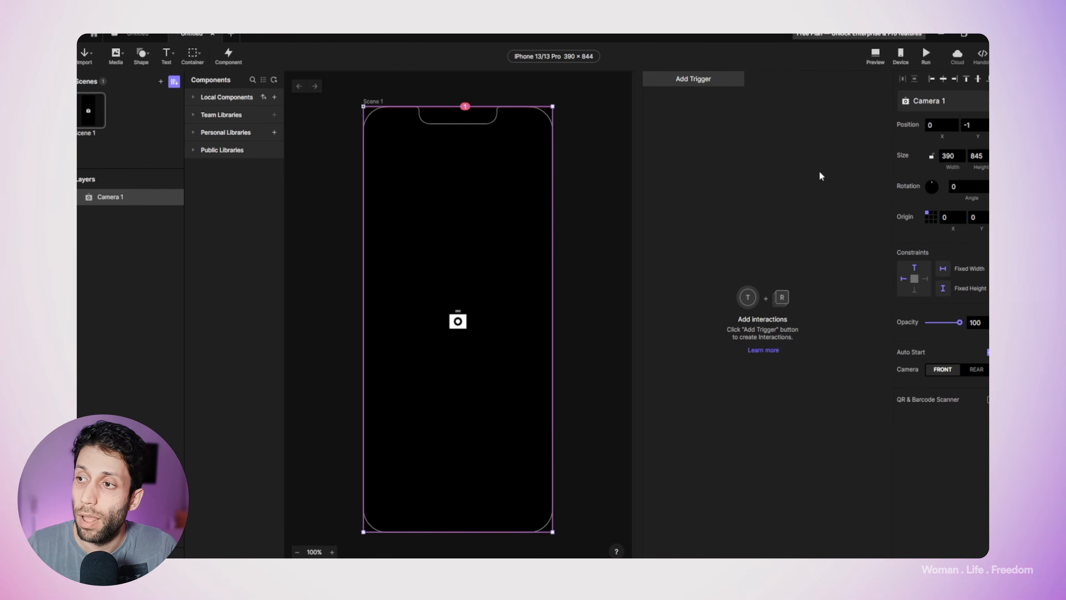
Step: Save the Pie as Untitled to the Personal Space in ProtoPie Cloud and open it in the ProtoPie phone app
{"action": "left_click", "coordinate": [954, 63]}
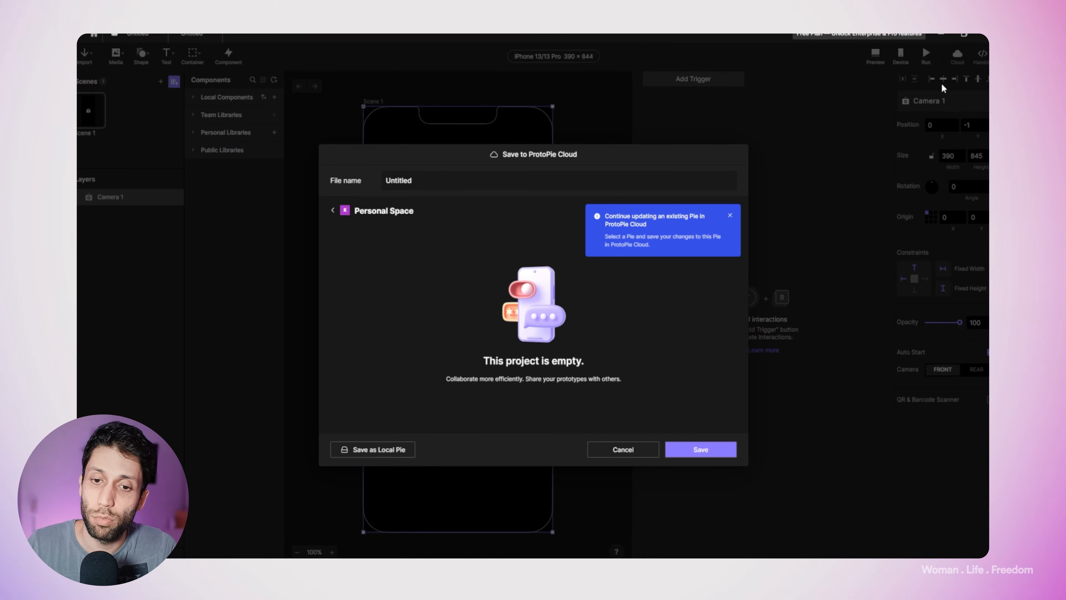
{"action": "left_click", "coordinate": [698, 451]}
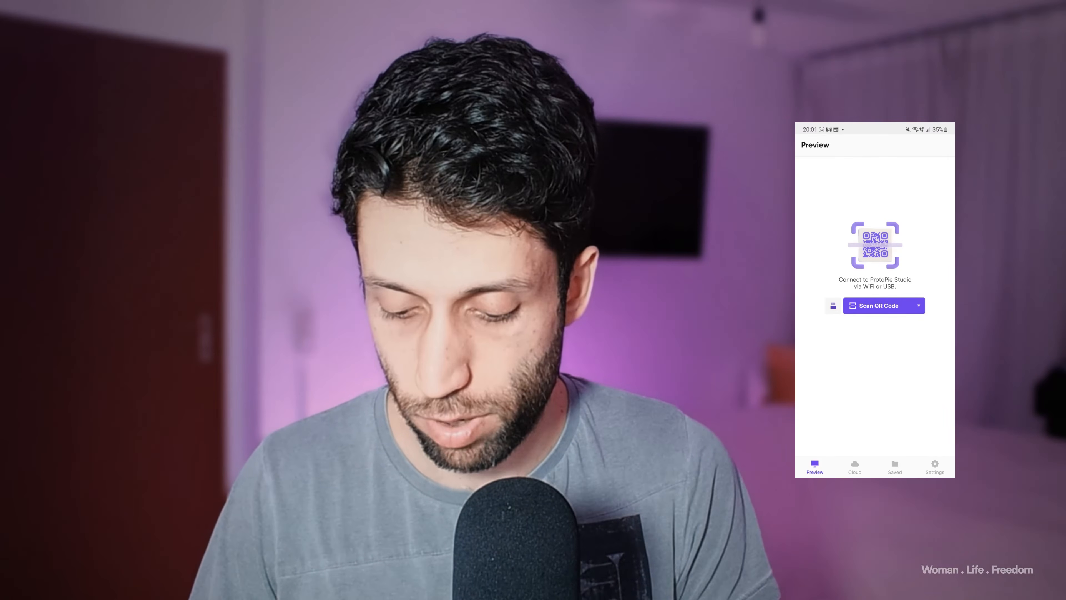
{"action": "left_click", "coordinate": [854, 467]}
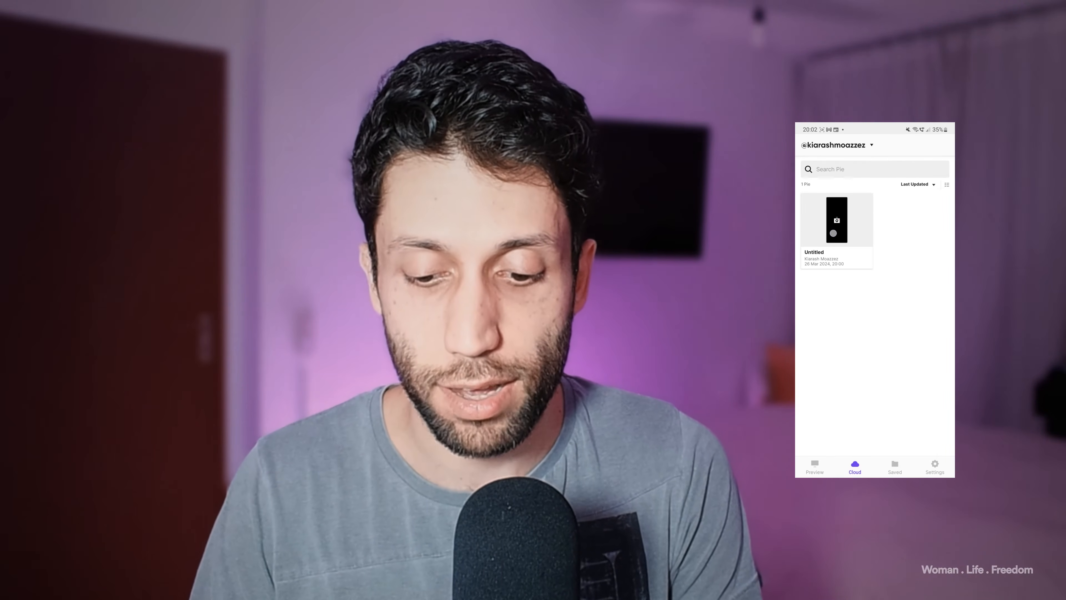
{"action": "left_click", "coordinate": [837, 226]}
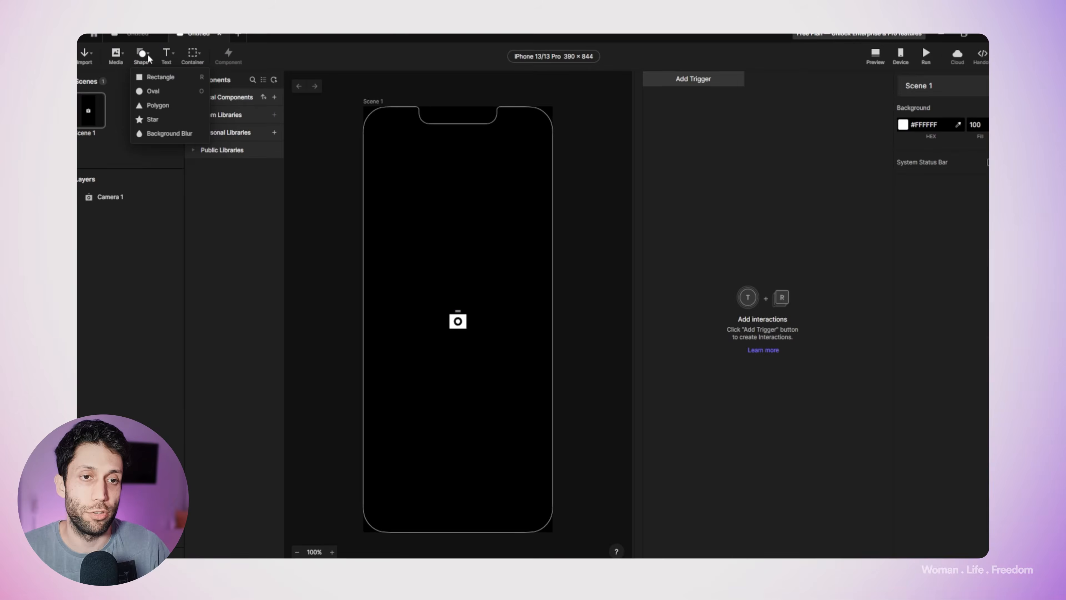
Step: In ProtoPie Studio, draw a circular shutter button about 82 × 82 in the lower centre of the scene and fill it with #FFFFFF
{"action": "left_click", "coordinate": [156, 91]}
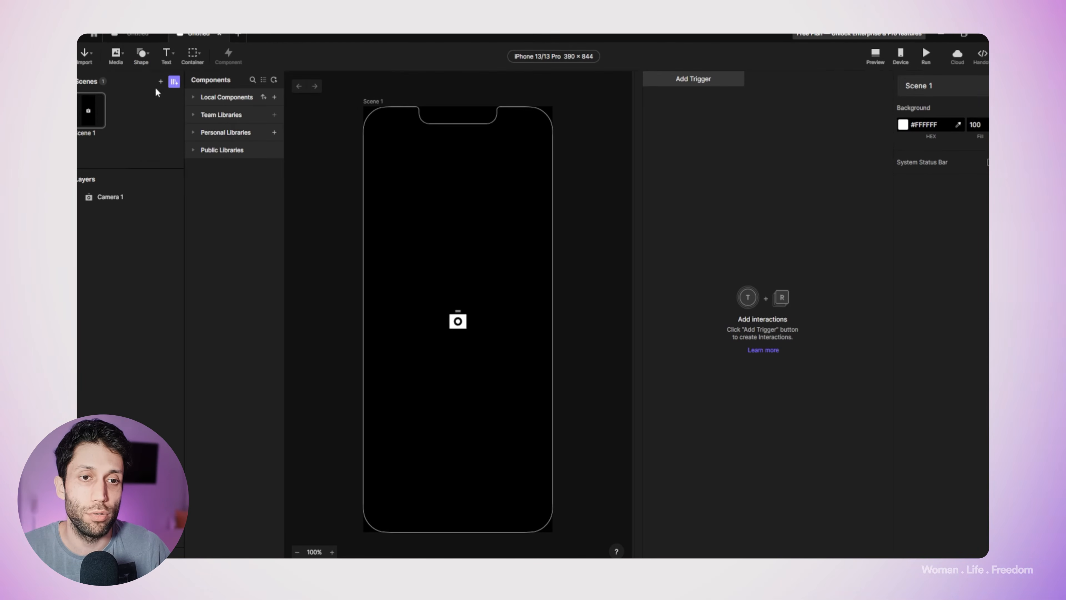
{"action": "mouse_move", "coordinate": [444, 446]}
{"action": "left_mouse_down"}
{"action": "mouse_move", "coordinate": [477, 487]}
{"action": "mouse_move", "coordinate": [462, 474]}
{"action": "mouse_move", "coordinate": [464, 486]}
{"action": "left_mouse_up"}
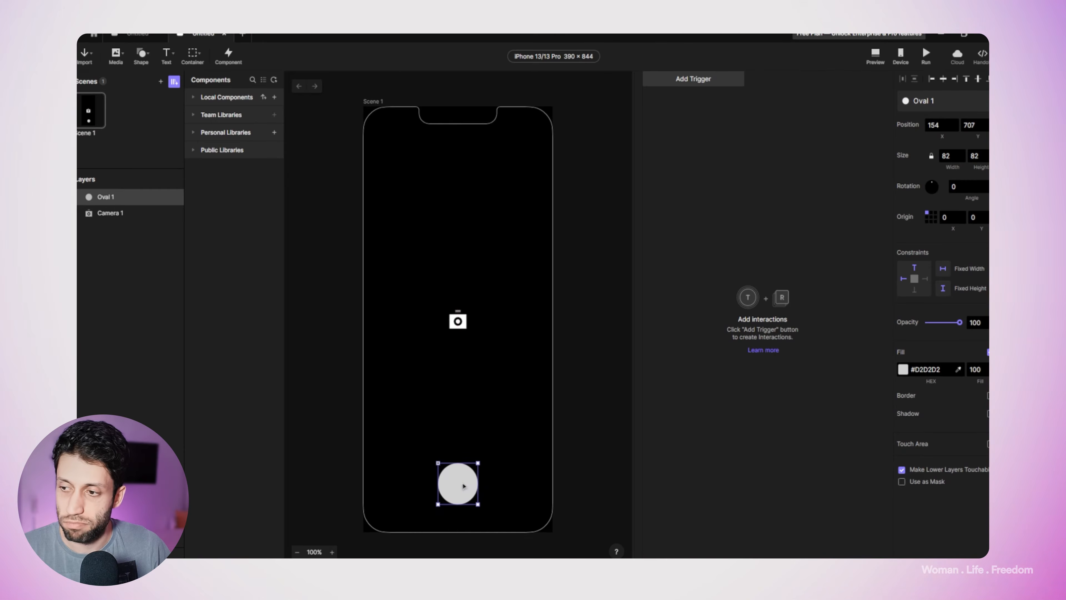
{"action": "left_click", "coordinate": [904, 373]}
{"action": "left_click_drag", "start_coordinate": [799, 297], "coordinate": [736, 253]}
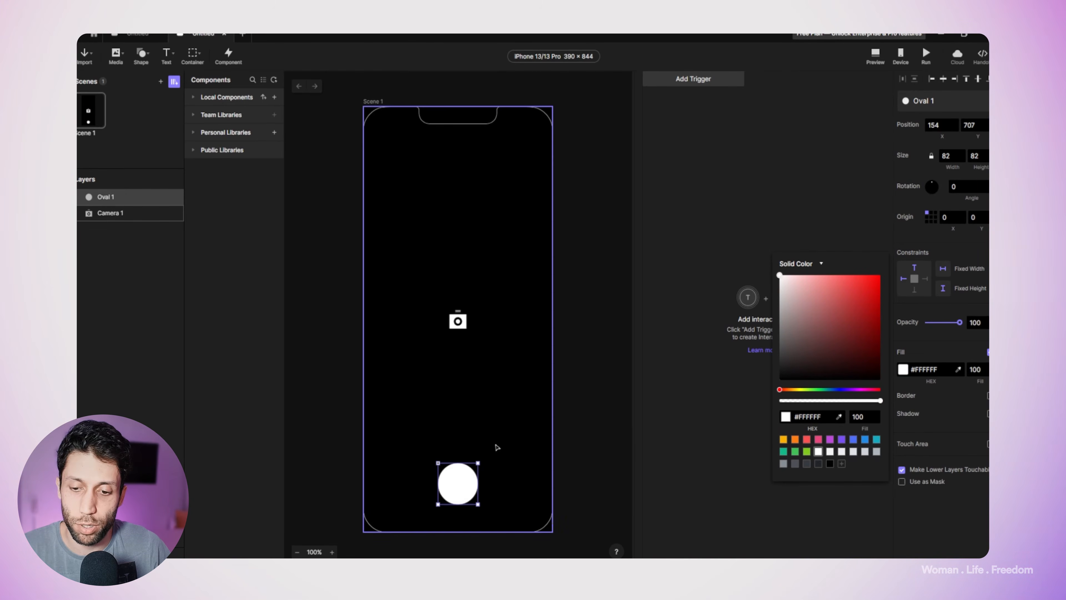
{"action": "left_click", "coordinate": [557, 383]}
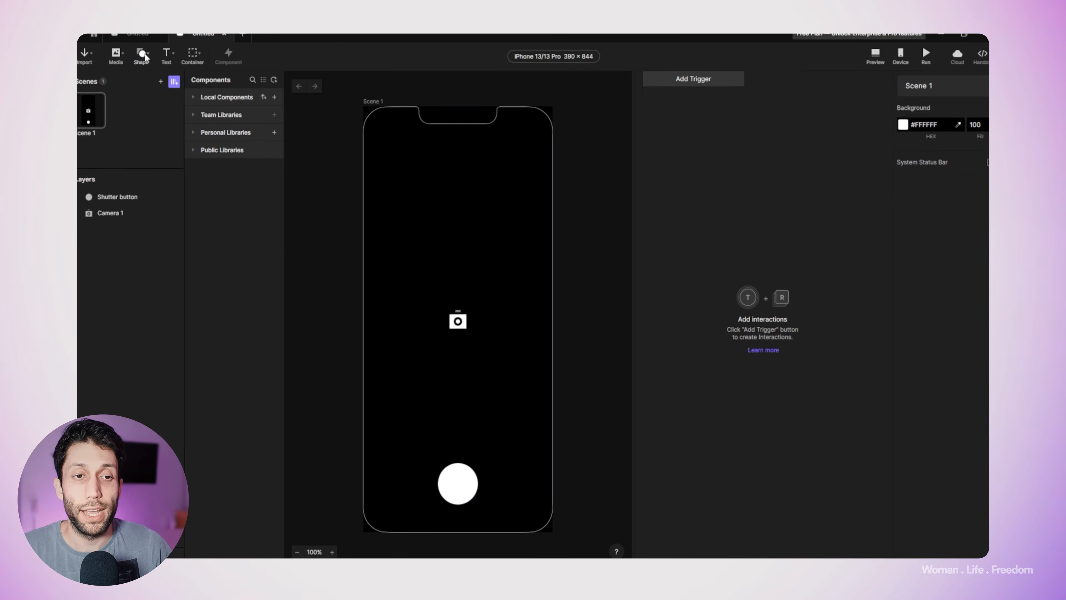
Step: Draw a rectangle about 390 × 846 covering the whole scene and fill it with #FFFFFF
{"action": "left_click", "coordinate": [142, 54]}
{"action": "left_click", "coordinate": [139, 80]}
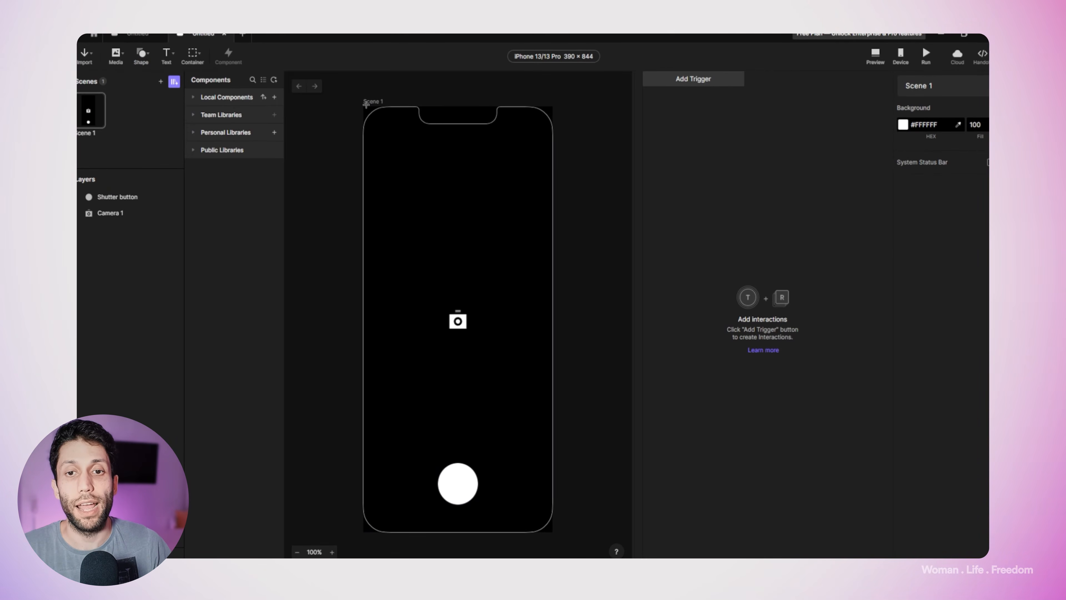
{"action": "left_click_drag", "start_coordinate": [364, 105], "coordinate": [553, 533]}
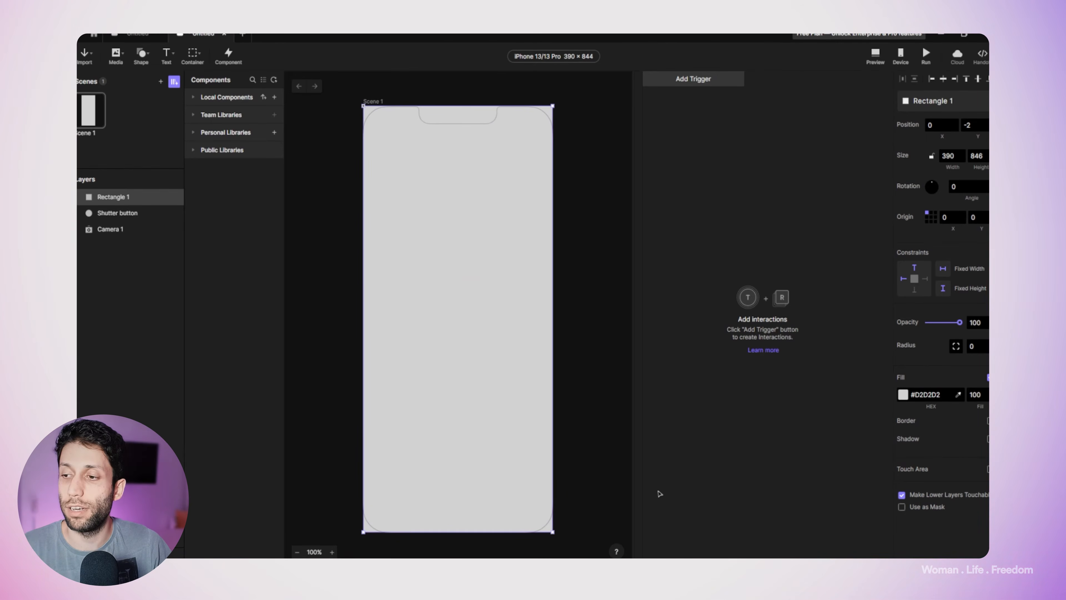
{"action": "left_click", "coordinate": [903, 394]}
{"action": "left_click_drag", "start_coordinate": [878, 399], "coordinate": [758, 288]}
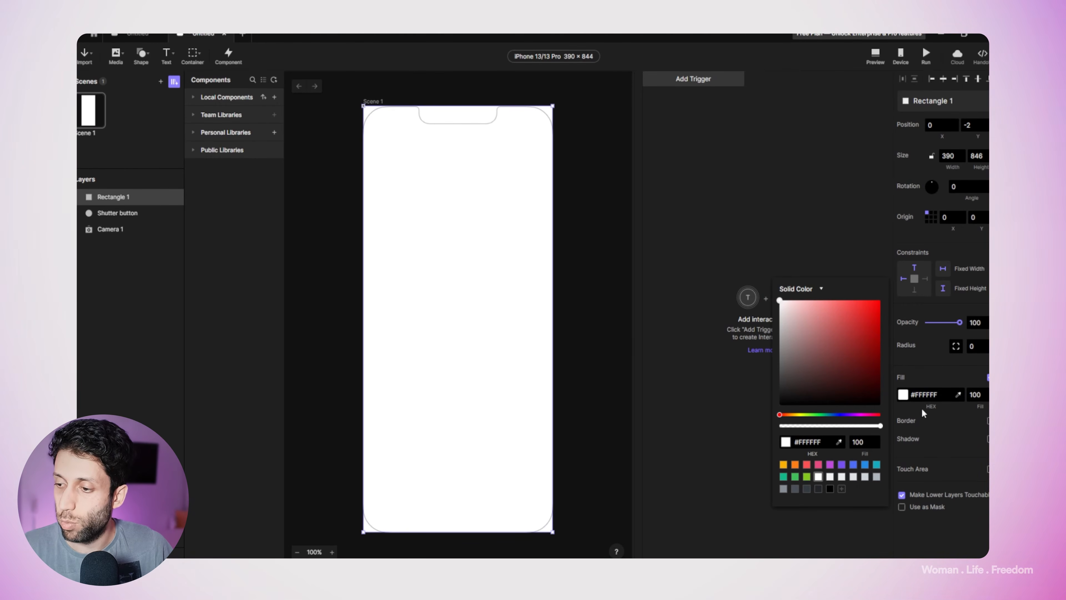
Step: Set the full-screen rectangle's fill opacity to 0 and rename its layer to Flash
{"action": "left_click", "coordinate": [973, 394]}
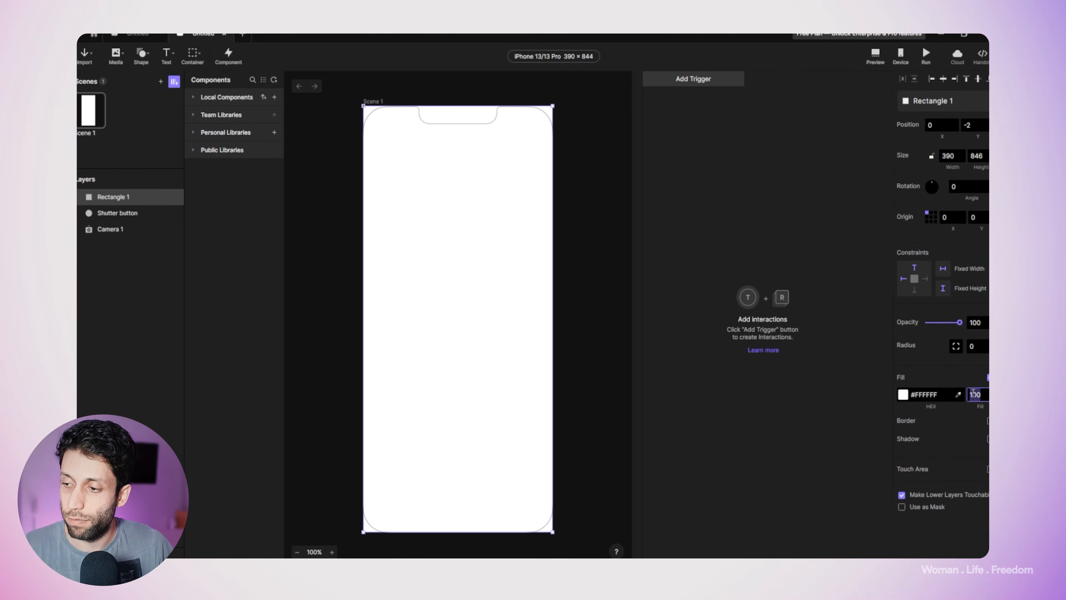
{"action": "type", "text": "0"}
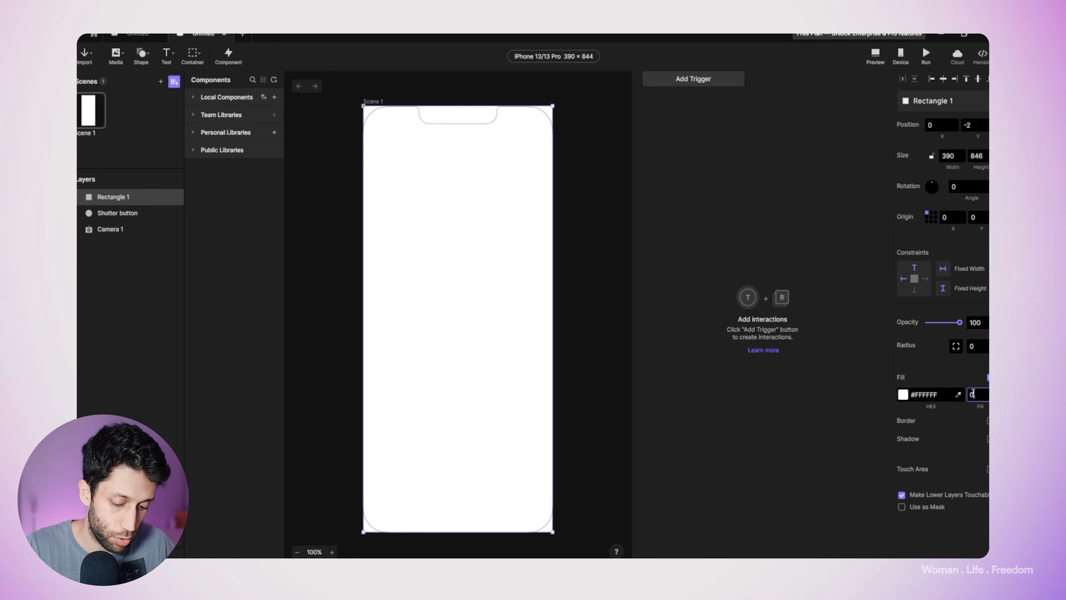
{"action": "key", "text": "Return"}
{"action": "double_click", "coordinate": [113, 198]}
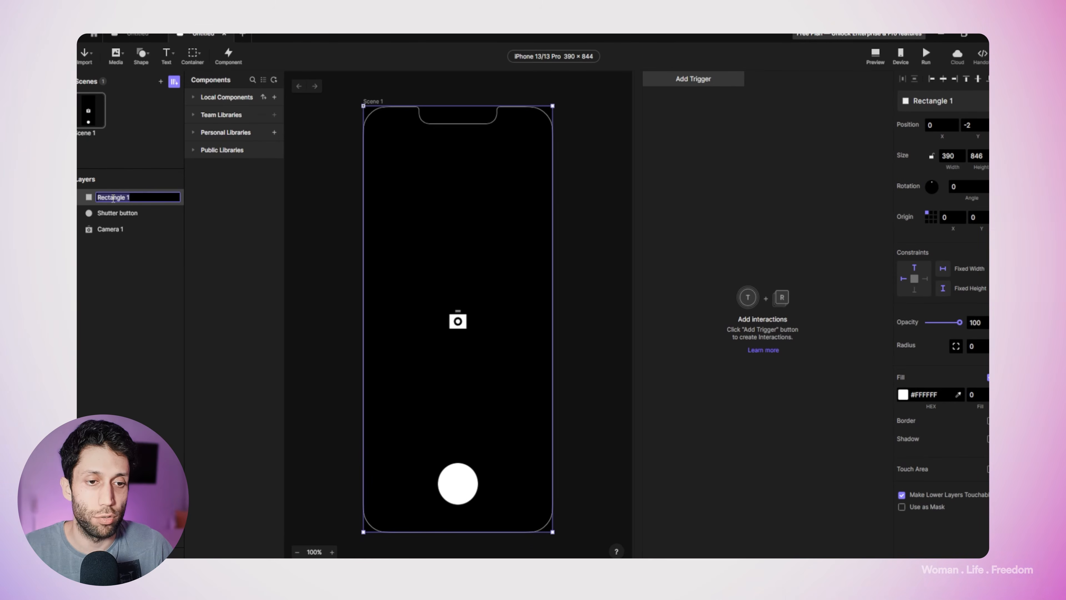
{"action": "type", "text": "Flash"}
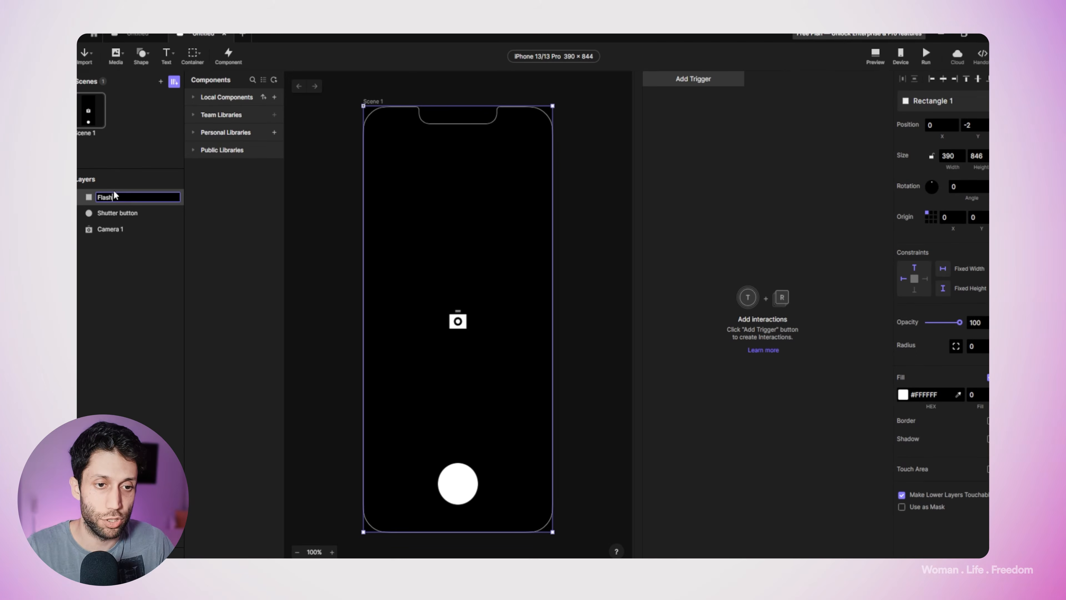
{"action": "key", "text": "Return"}
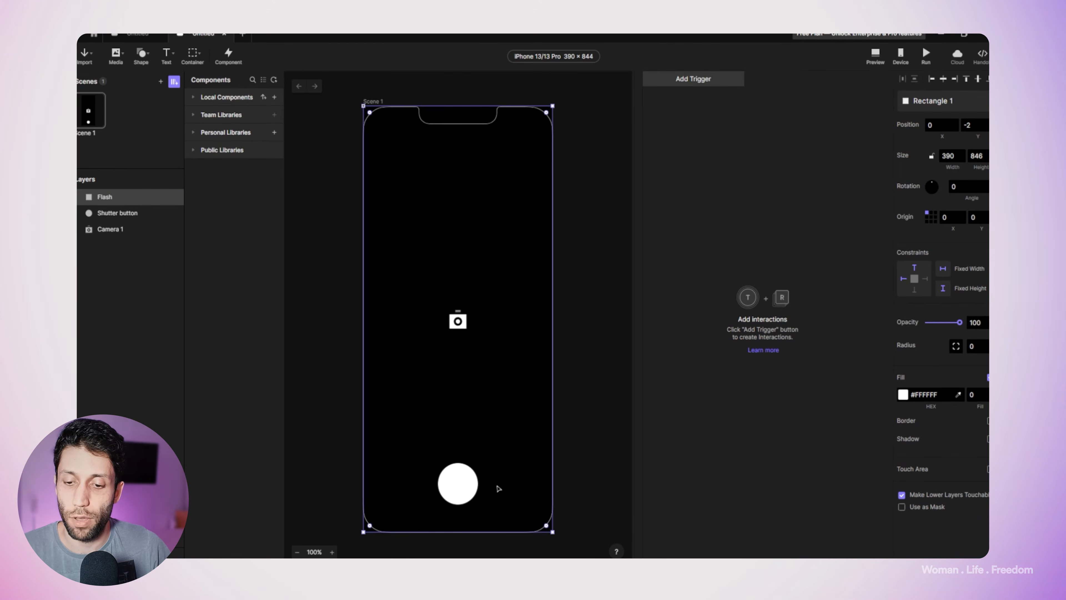
Step: Move the Flash layer below the Shutter button layer so it sits directly above Camera 1
{"action": "left_click", "coordinate": [593, 395]}
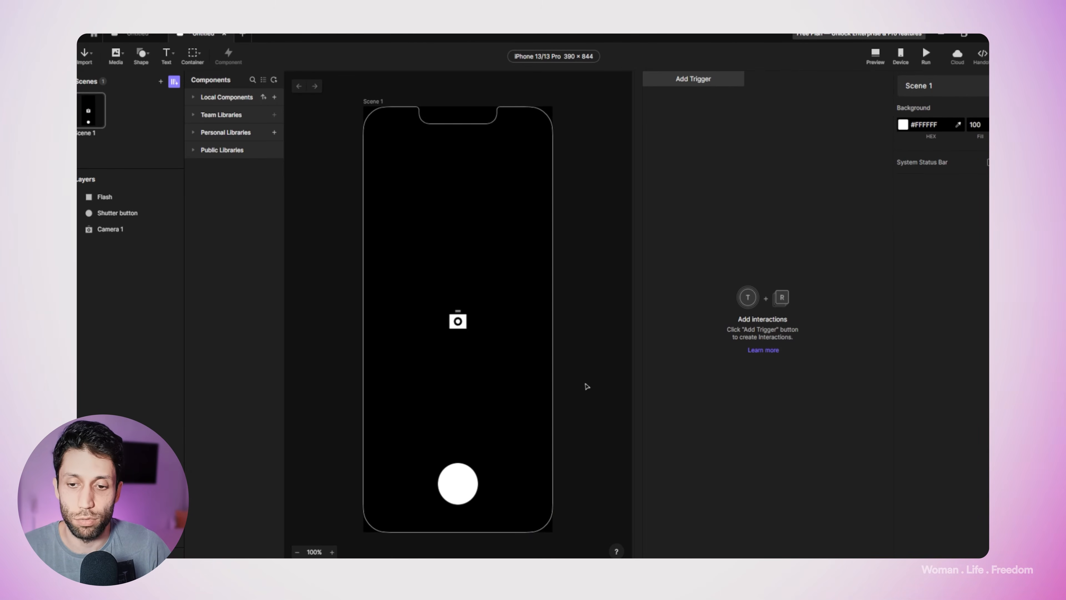
{"action": "left_click", "coordinate": [449, 479]}
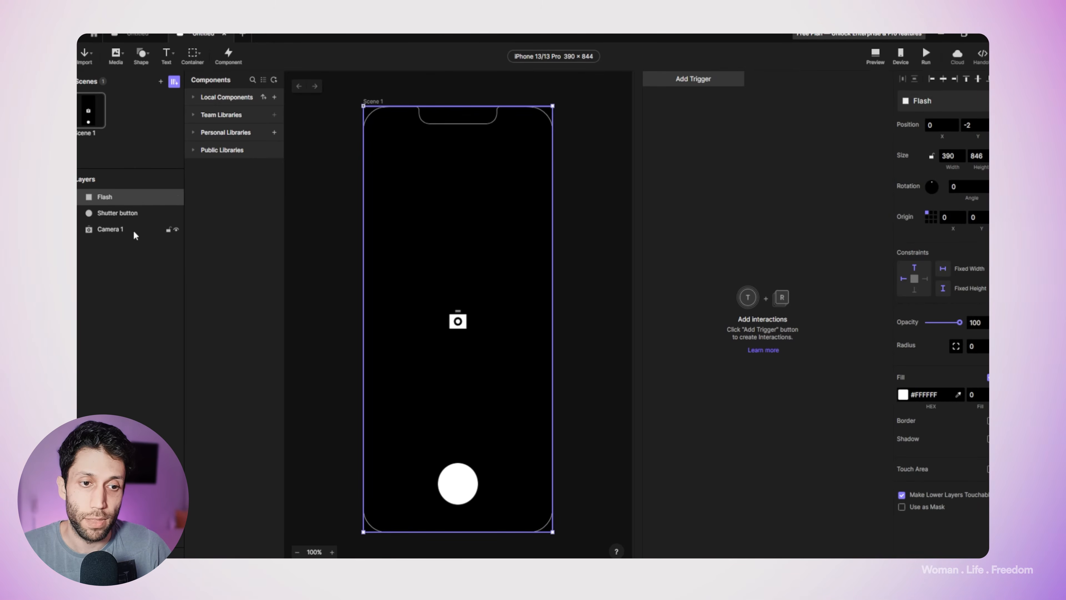
{"action": "left_click", "coordinate": [122, 221]}
{"action": "left_click_drag", "start_coordinate": [107, 197], "coordinate": [113, 216]}
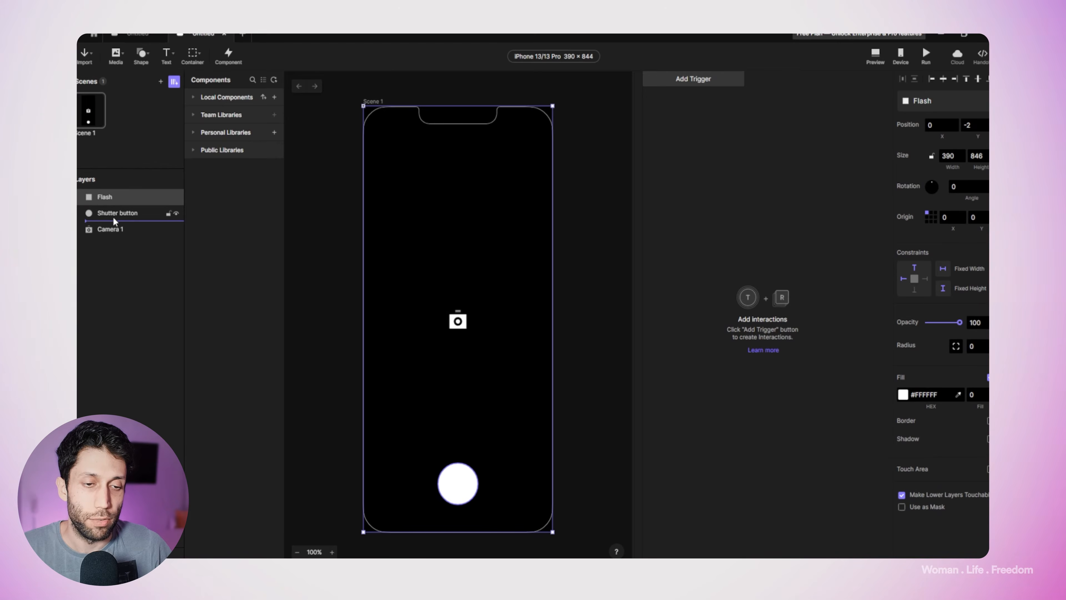
{"action": "left_click_drag", "start_coordinate": [112, 218], "coordinate": [112, 218]}
Step: Add a Tap trigger to the Shutter button with a Camera response whose action is Stop
{"action": "left_click", "coordinate": [116, 197]}
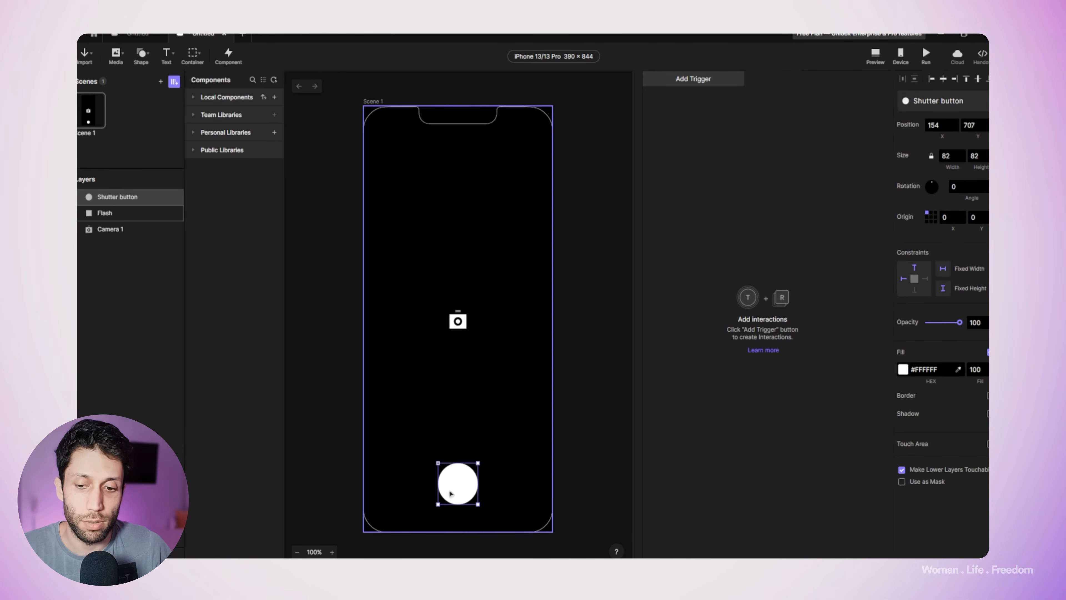
{"action": "left_click", "coordinate": [708, 84]}
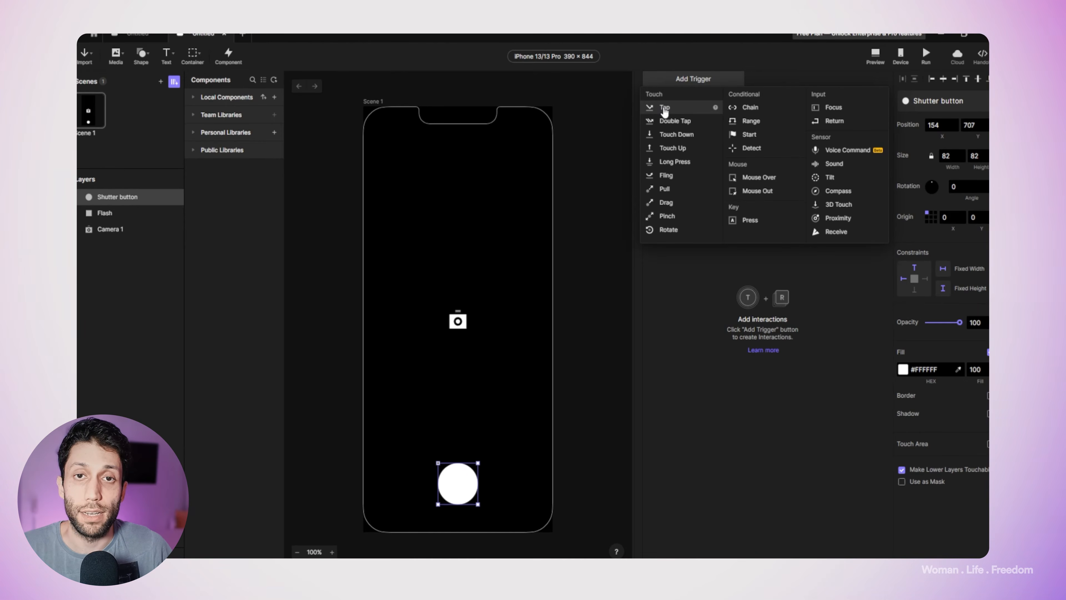
{"action": "left_click", "coordinate": [664, 109]}
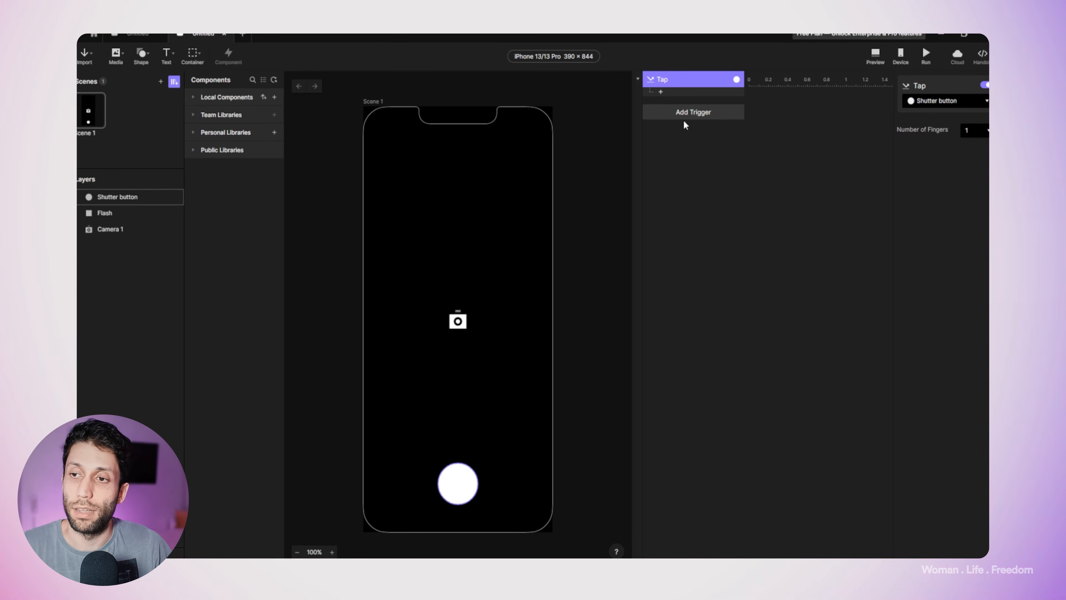
{"action": "left_click", "coordinate": [662, 92]}
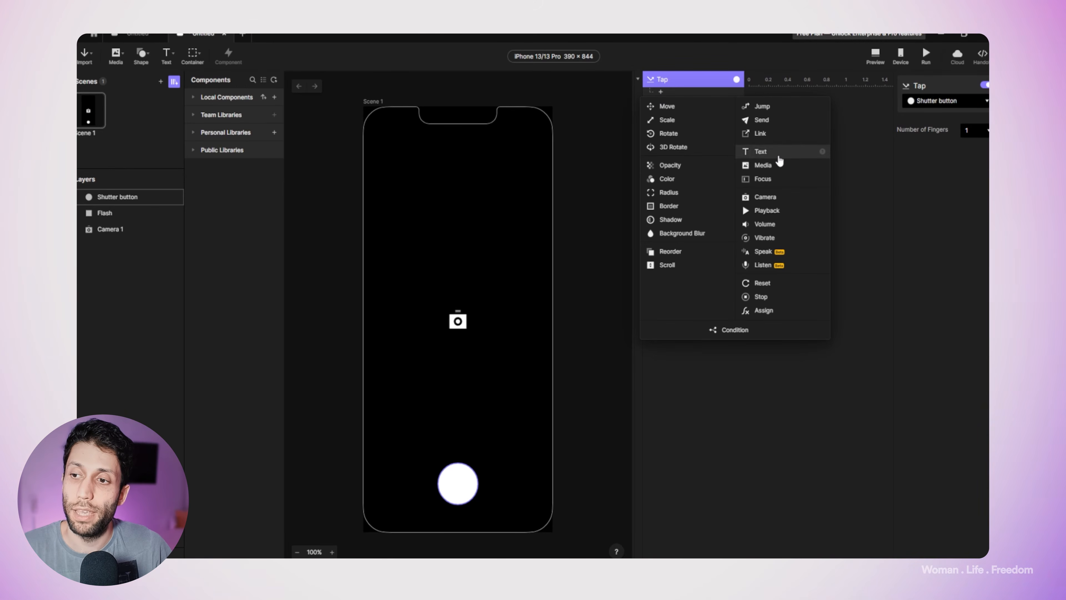
{"action": "left_click", "coordinate": [761, 199]}
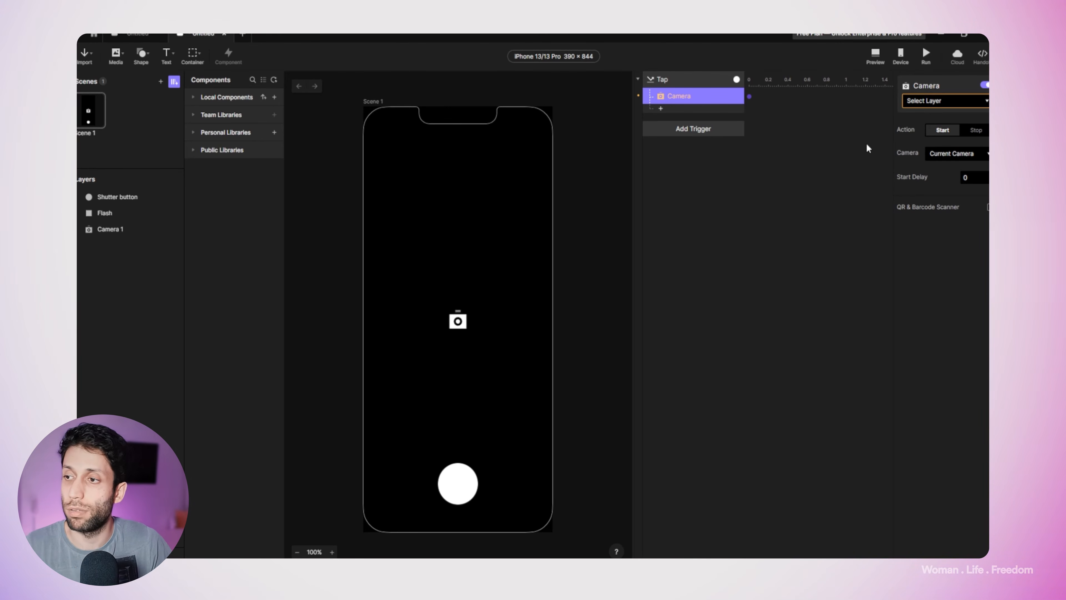
{"action": "left_click", "coordinate": [976, 131]}
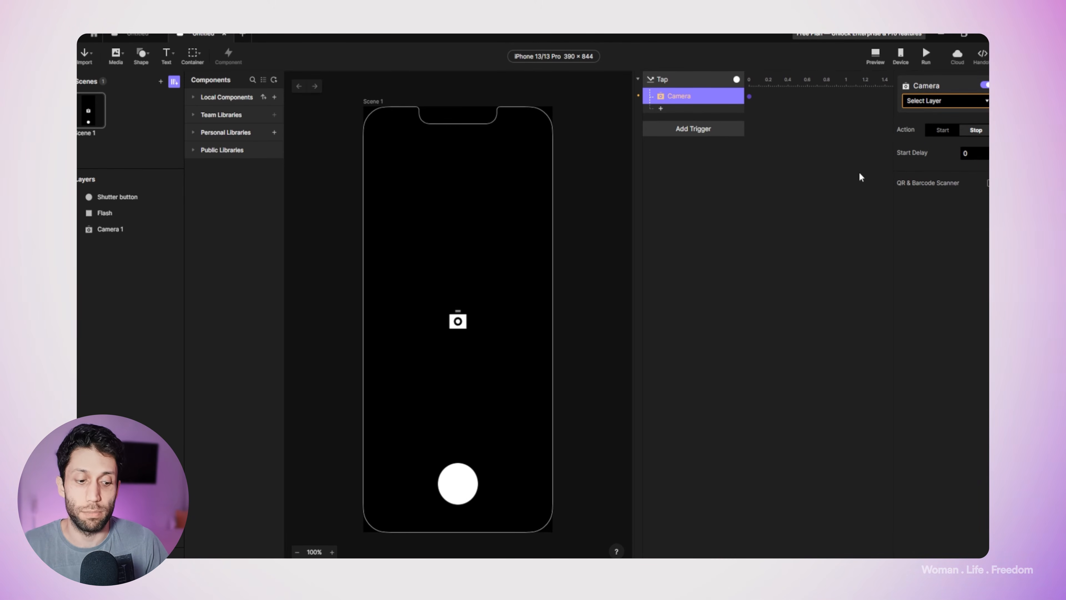
Step: Add an Opacity response to the Tap trigger that takes the Flash layer's opacity to 100
{"action": "left_click", "coordinate": [661, 109]}
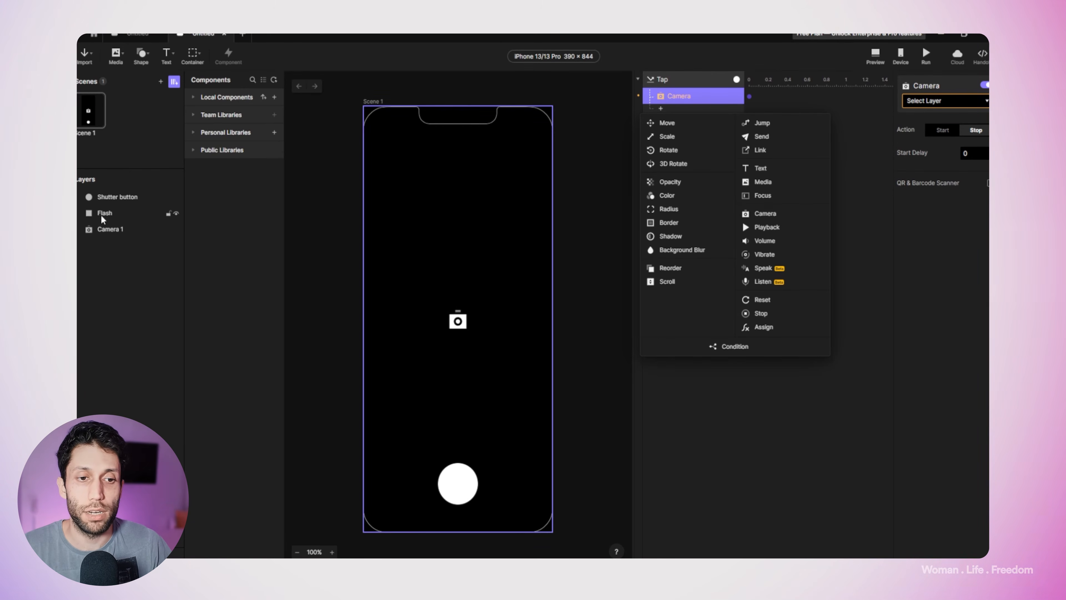
{"action": "left_click", "coordinate": [676, 182]}
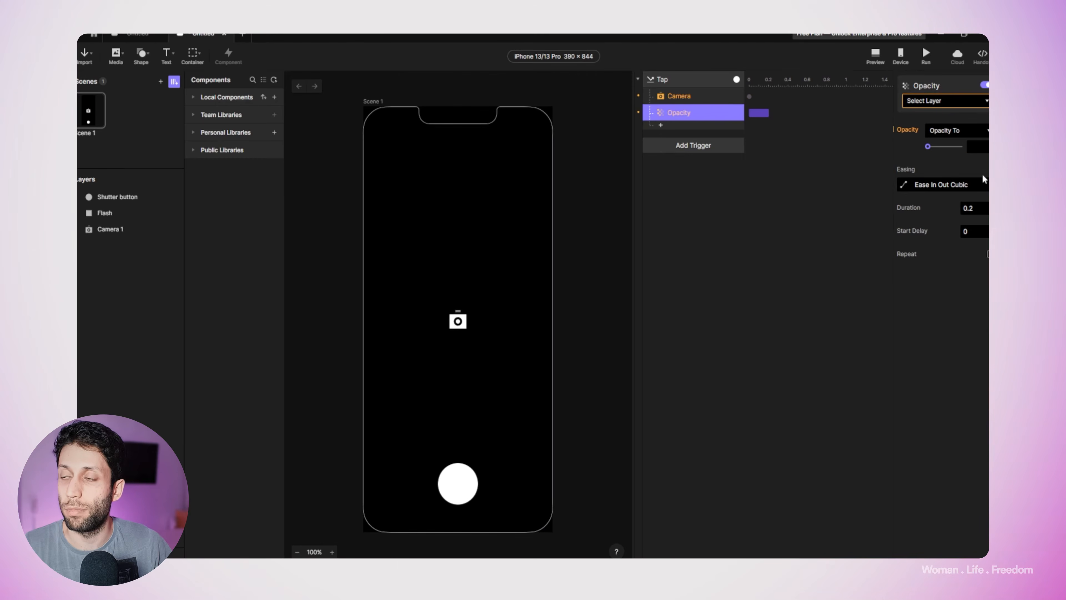
{"action": "left_click", "coordinate": [953, 103]}
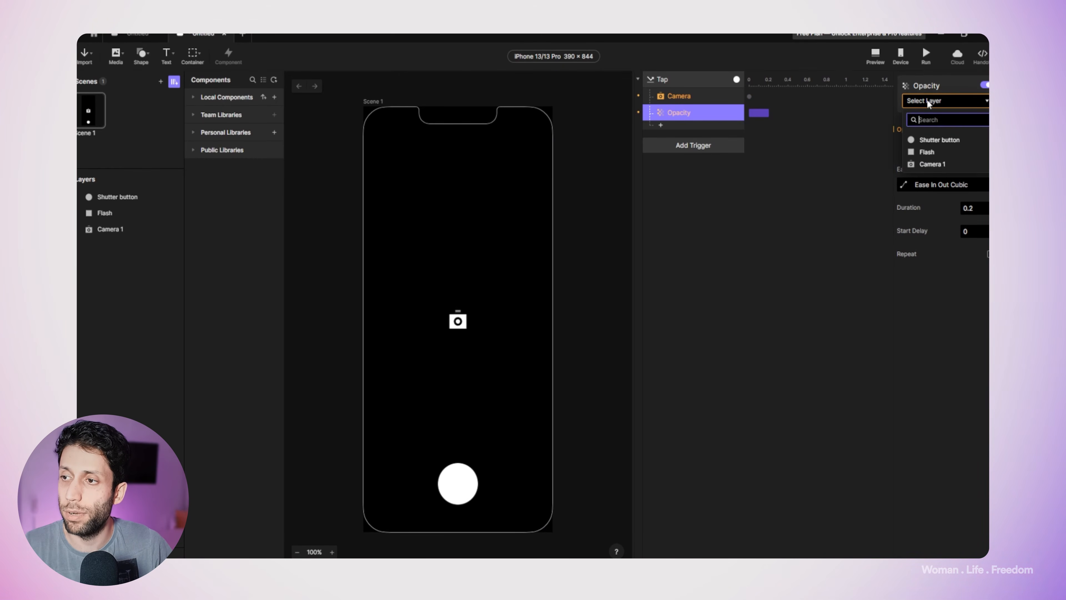
{"action": "left_click", "coordinate": [939, 154]}
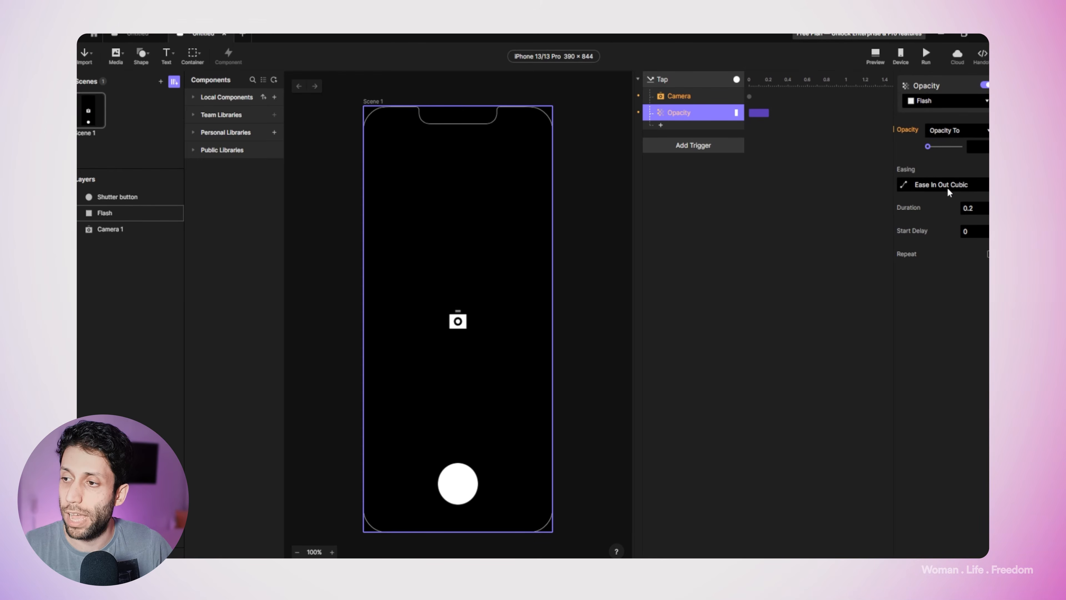
{"action": "left_click", "coordinate": [966, 208]}
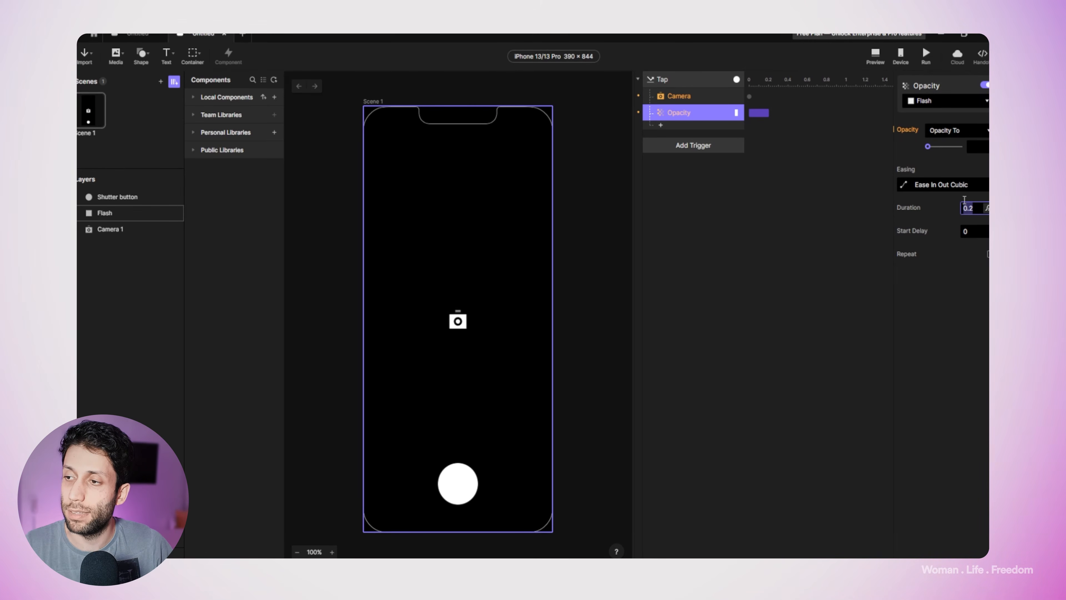
{"action": "left_click", "coordinate": [976, 145]}
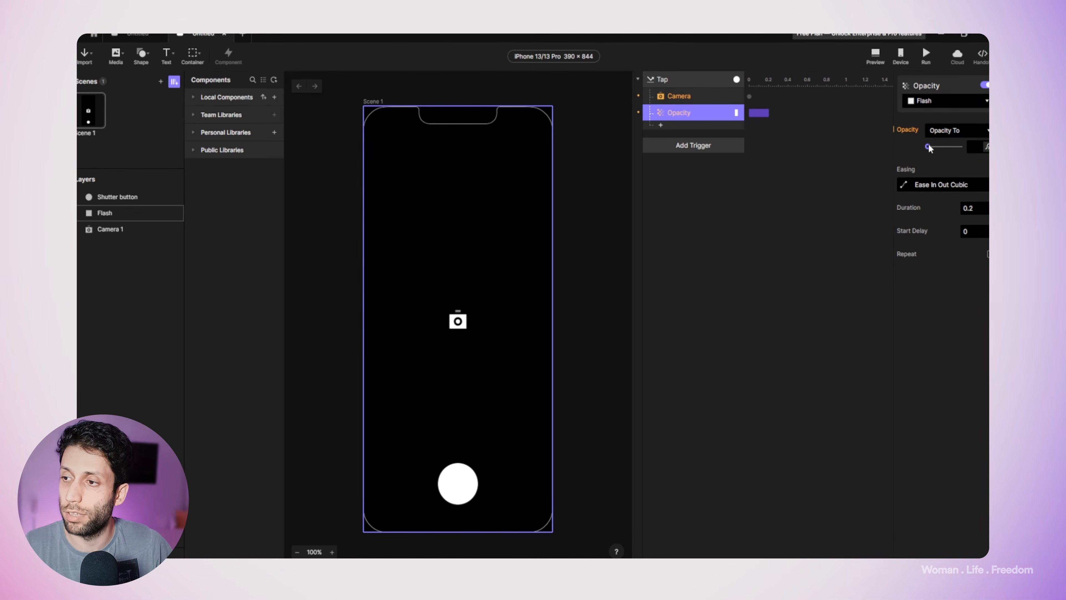
{"action": "left_click_drag", "start_coordinate": [929, 146], "coordinate": [959, 146]}
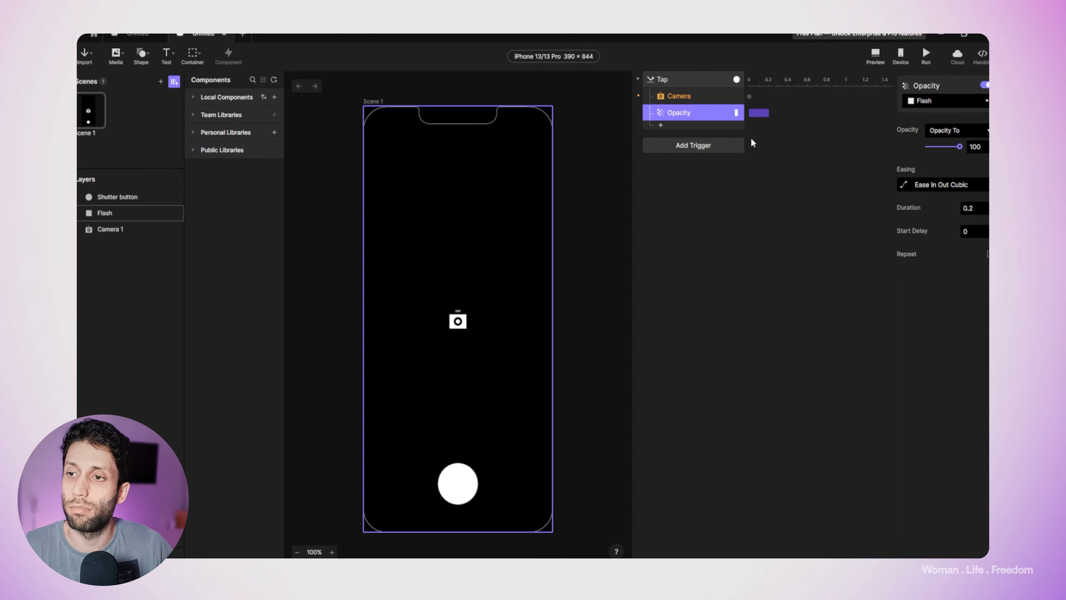
Step: Target the Camera response at Camera 1 and place it after the Opacity response with a start delay of 0.2
{"action": "left_click", "coordinate": [681, 97]}
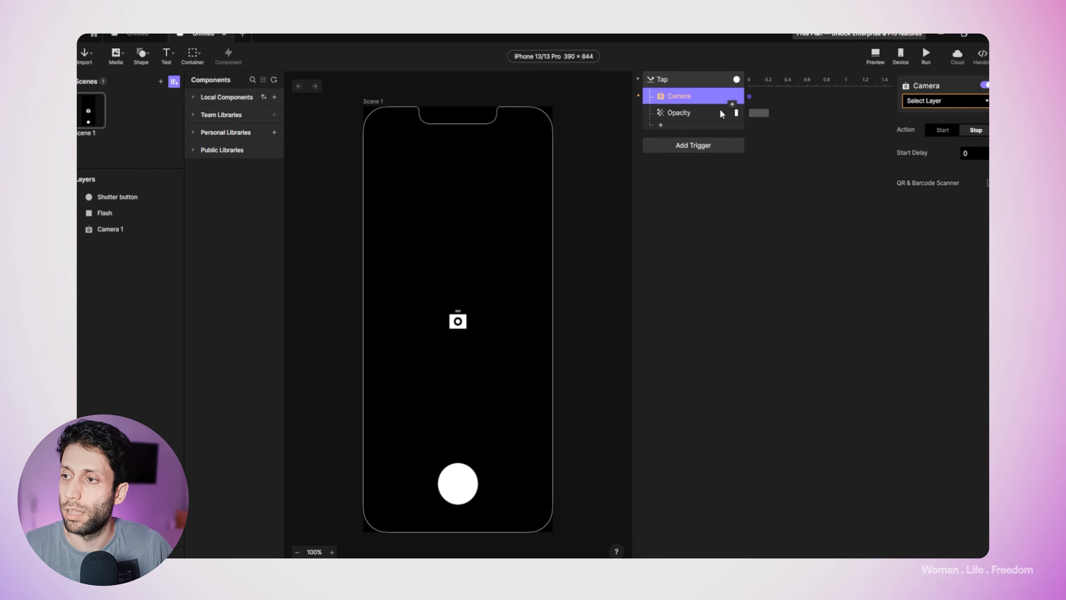
{"action": "left_click", "coordinate": [936, 100]}
{"action": "left_click", "coordinate": [933, 138]}
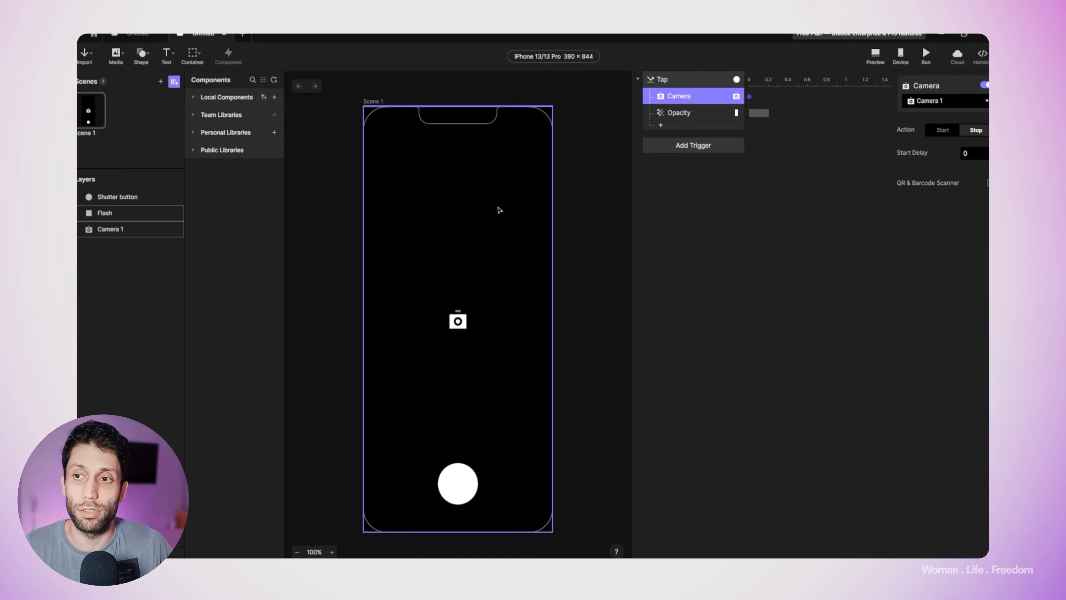
{"action": "left_click_drag", "start_coordinate": [690, 98], "coordinate": [771, 113]}
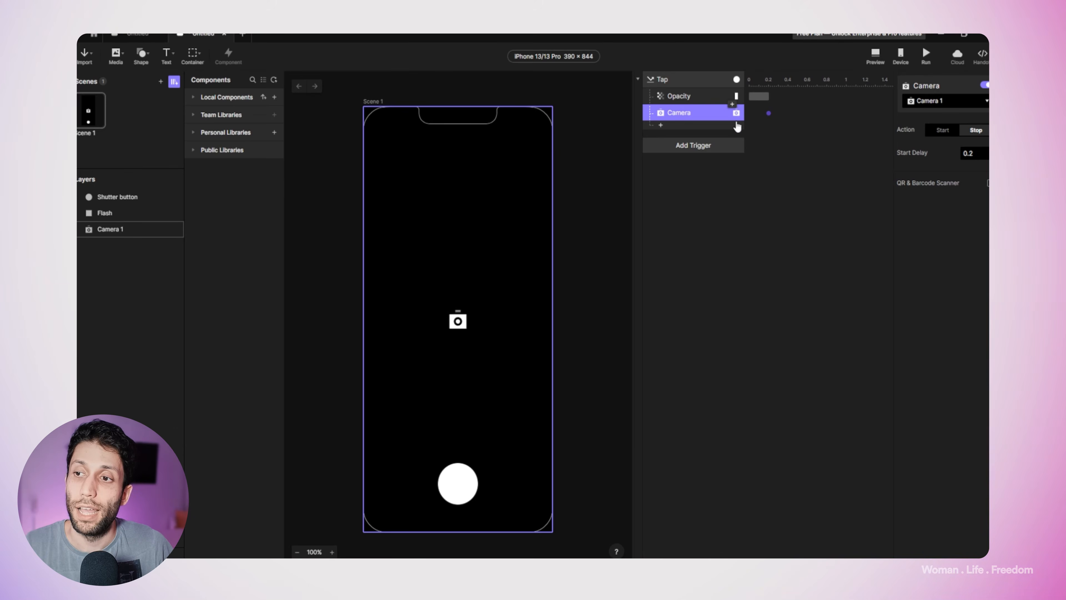
Step: Add a second Opacity response below the Camera response that takes the Flash layer's opacity to 0
{"action": "left_click", "coordinate": [661, 125]}
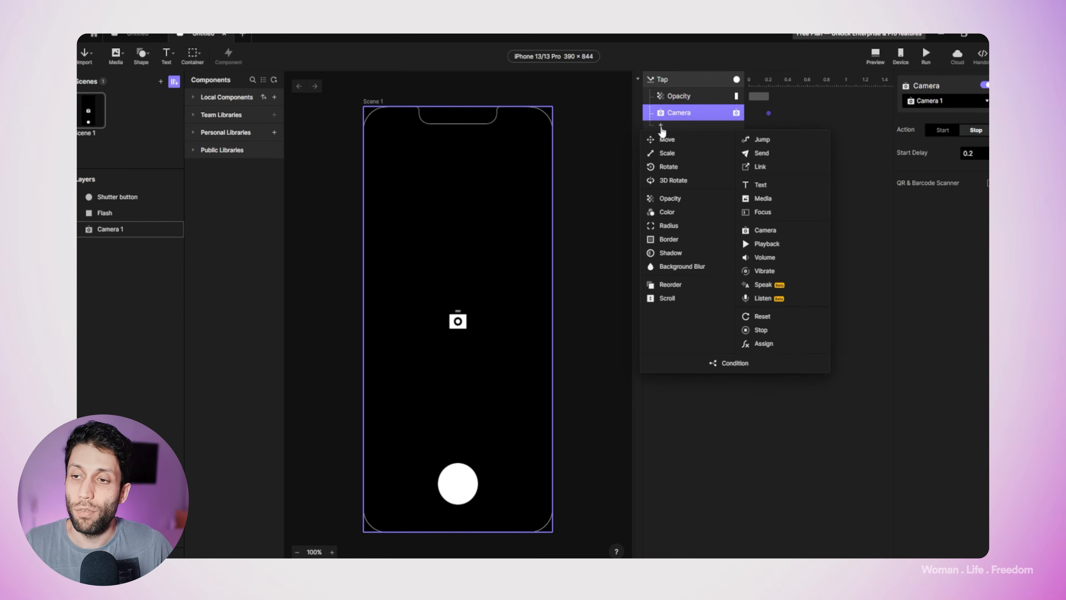
{"action": "left_click", "coordinate": [688, 199]}
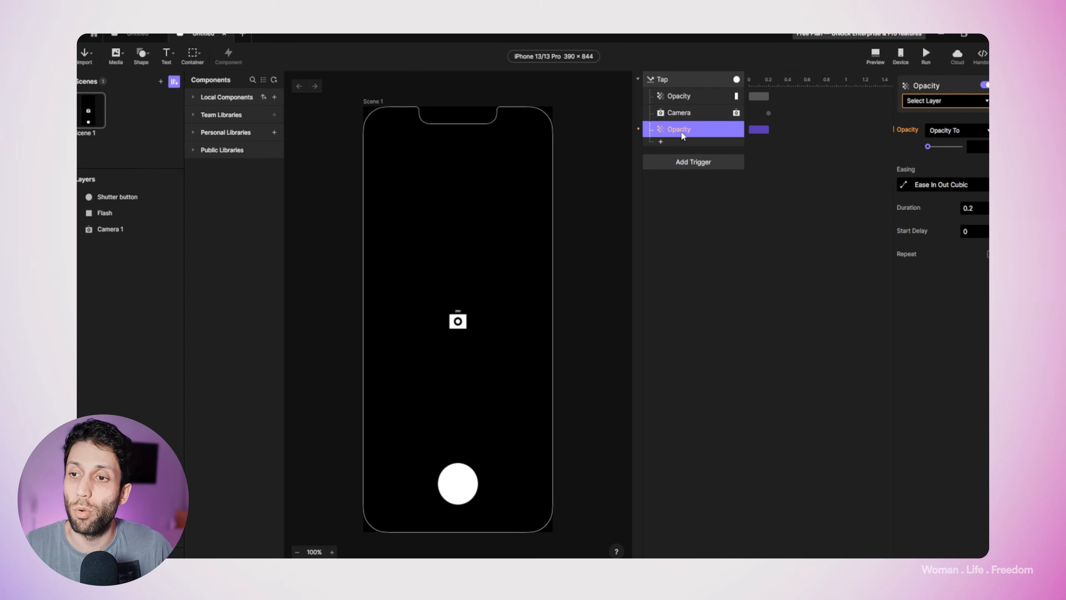
{"action": "left_click", "coordinate": [935, 102]}
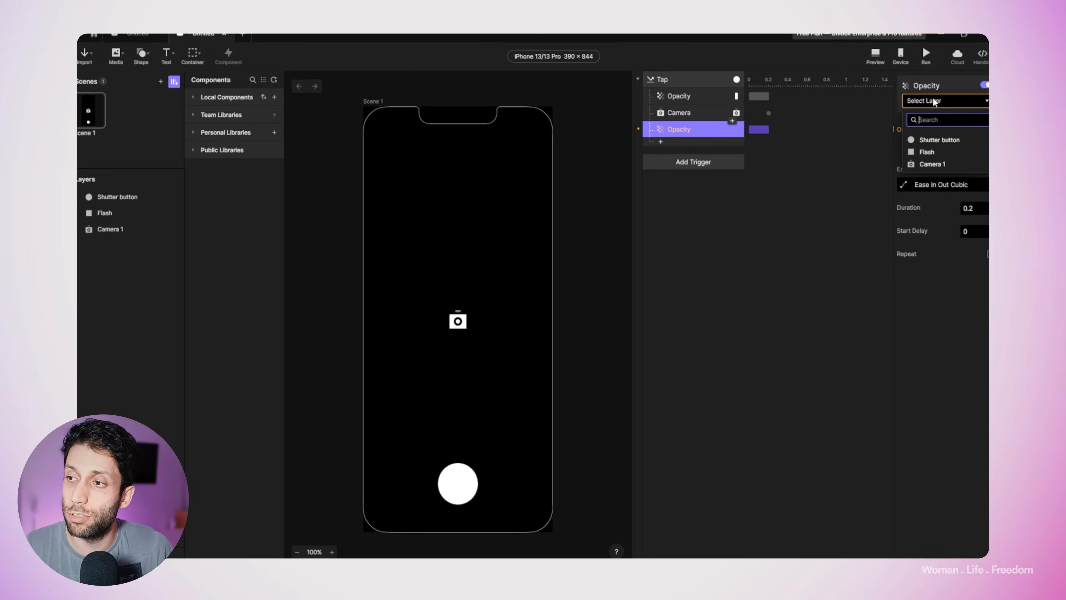
{"action": "left_click", "coordinate": [943, 152]}
{"action": "left_click", "coordinate": [924, 146]}
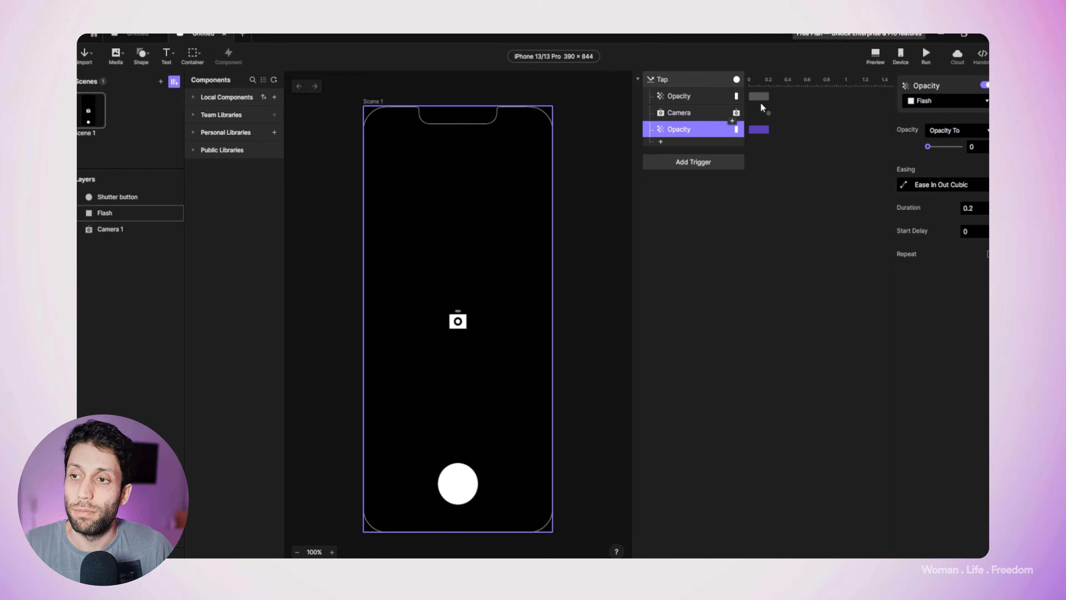
Step: Set the second Opacity response's start delay to 0.2 and shorten its duration to 0.07
{"action": "left_click_drag", "start_coordinate": [760, 129], "coordinate": [790, 131]}
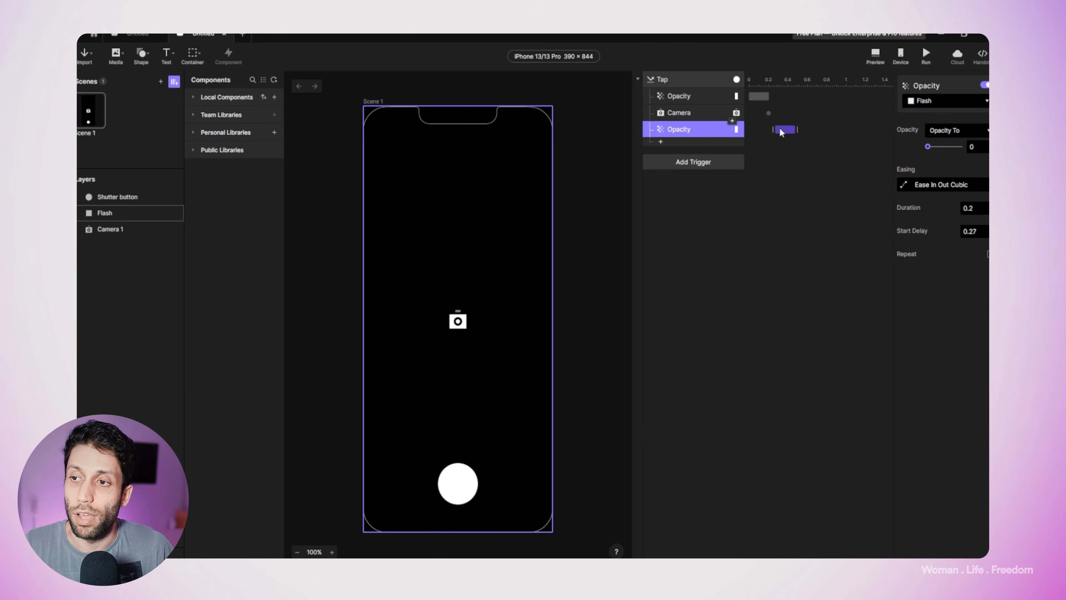
{"action": "left_click_drag", "start_coordinate": [777, 129], "coordinate": [774, 127]}
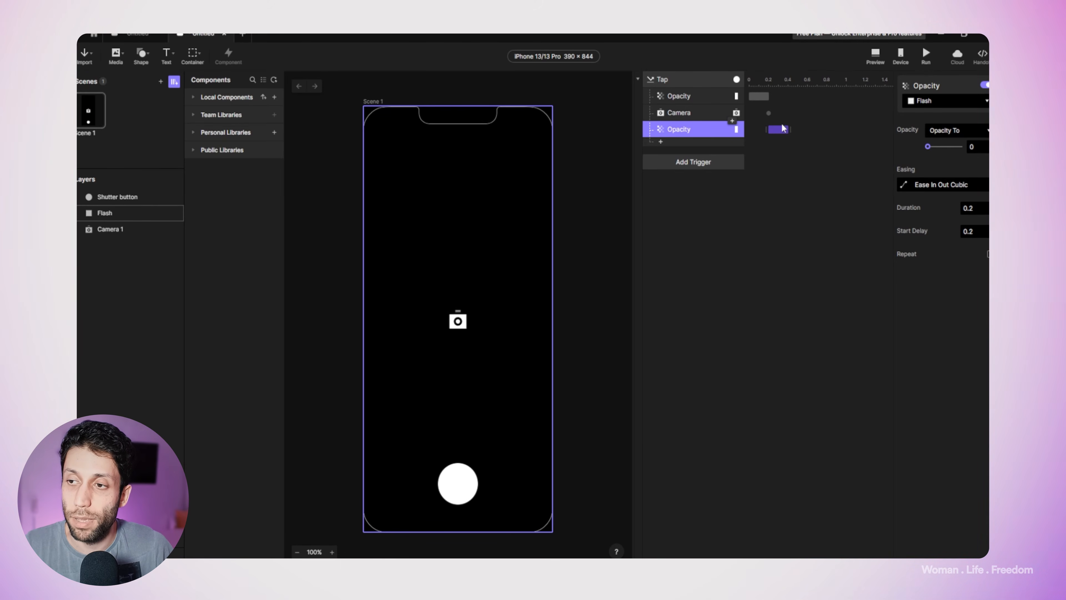
{"action": "left_click_drag", "start_coordinate": [788, 131], "coordinate": [775, 129]}
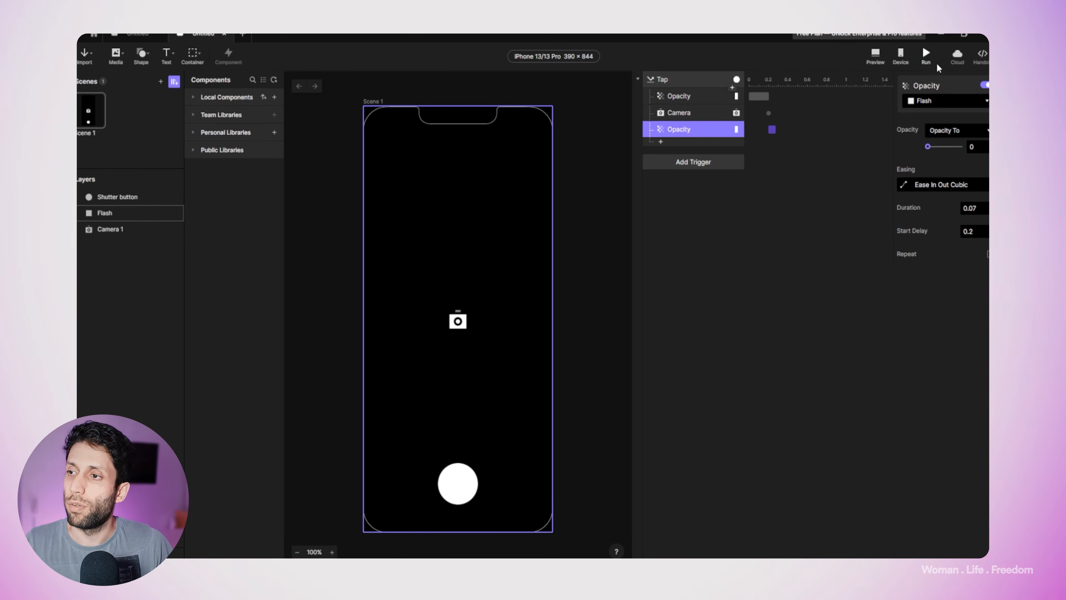
Step: Save the Pie to ProtoPie Cloud and open Untitled in the ProtoPie phone app to test the shutter
{"action": "left_click", "coordinate": [955, 59]}
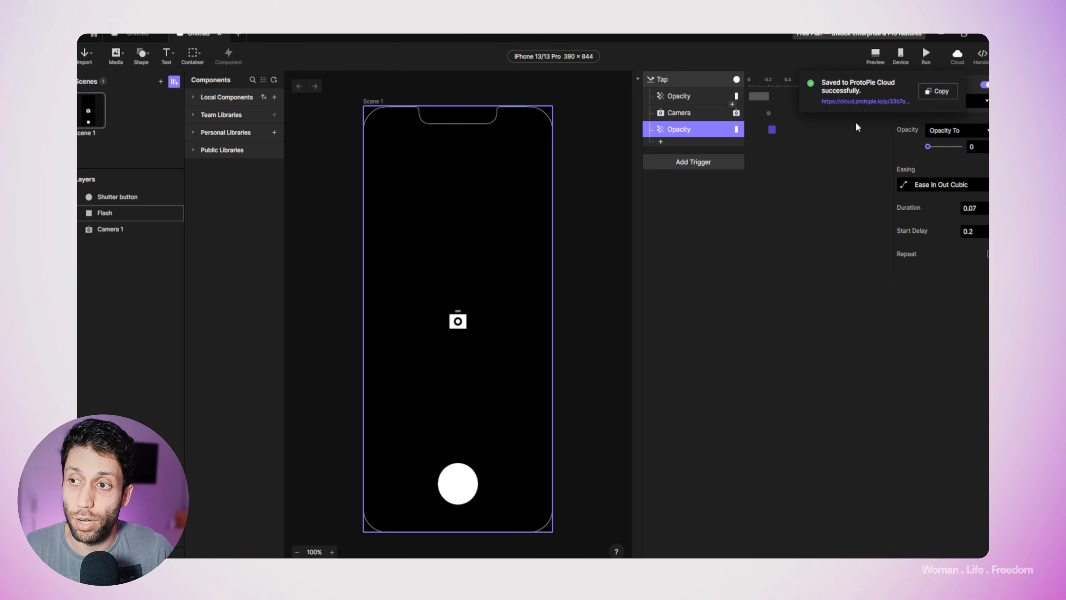
{"action": "left_click", "coordinate": [830, 225]}
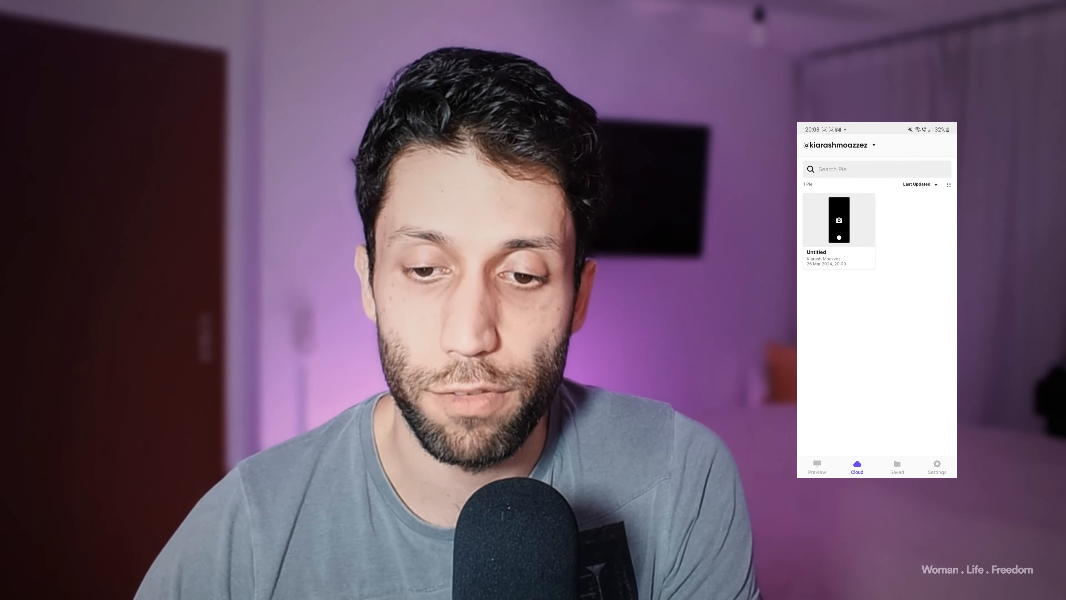
{"action": "left_click", "coordinate": [835, 231]}
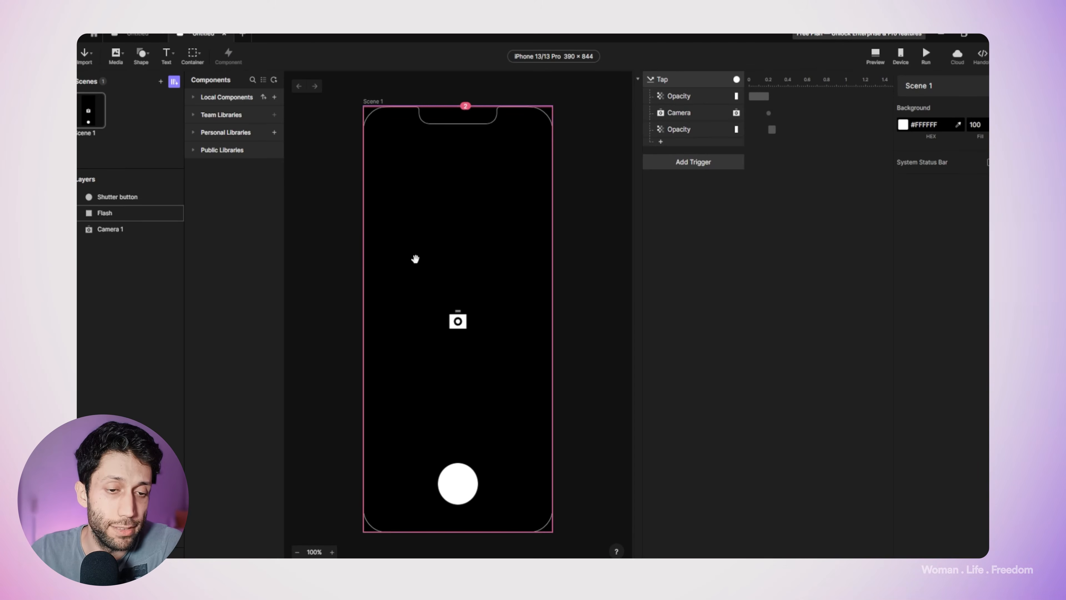
Step: In ProtoPie Studio, set the Flash layer's fill opacity to 100 and its layer opacity to 0, and save the Pie to ProtoPie Cloud again
{"action": "left_click", "coordinate": [104, 213]}
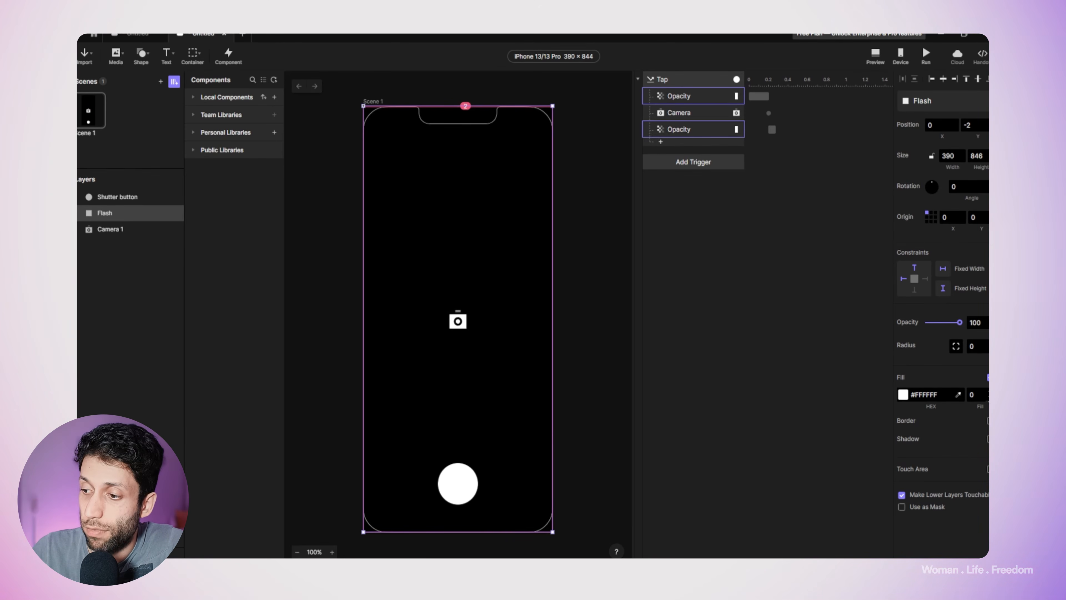
{"action": "left_click", "coordinate": [984, 394]}
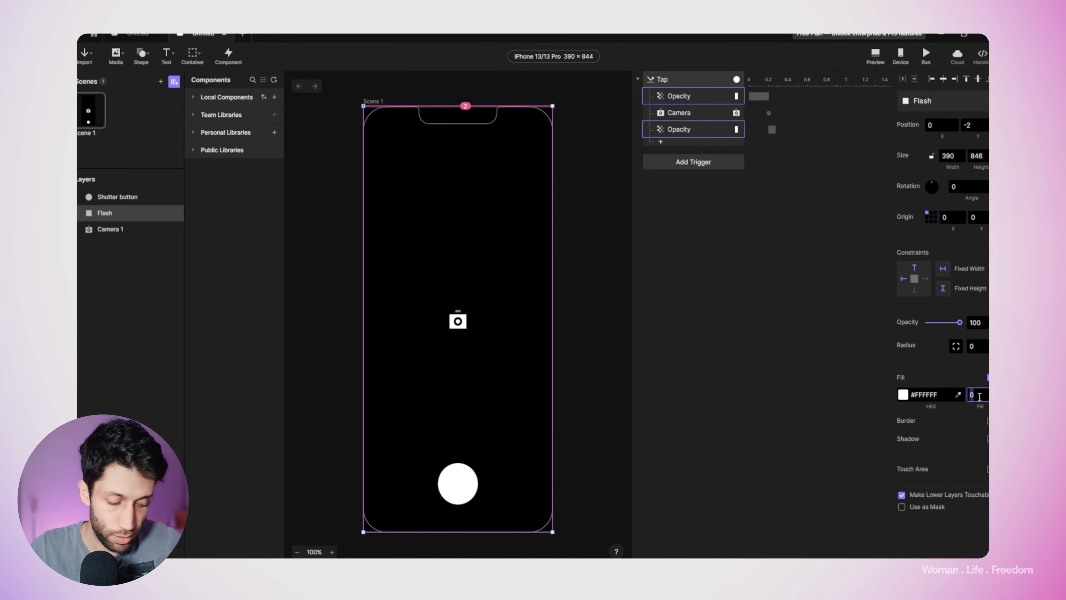
{"action": "type", "text": "100"}
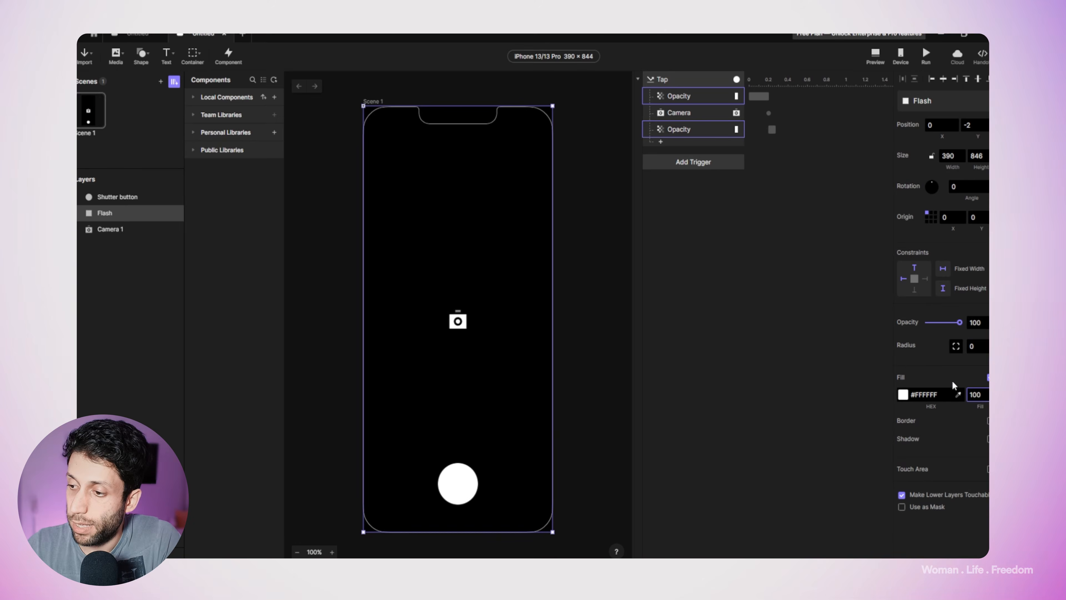
{"action": "key", "text": "Return"}
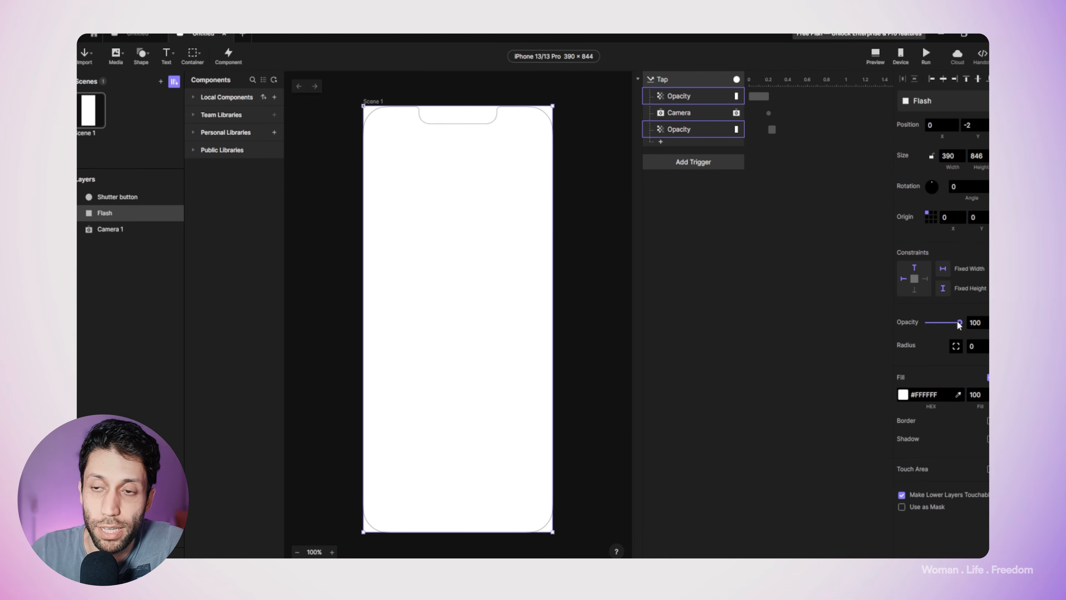
{"action": "left_click_drag", "start_coordinate": [960, 323], "coordinate": [911, 326]}
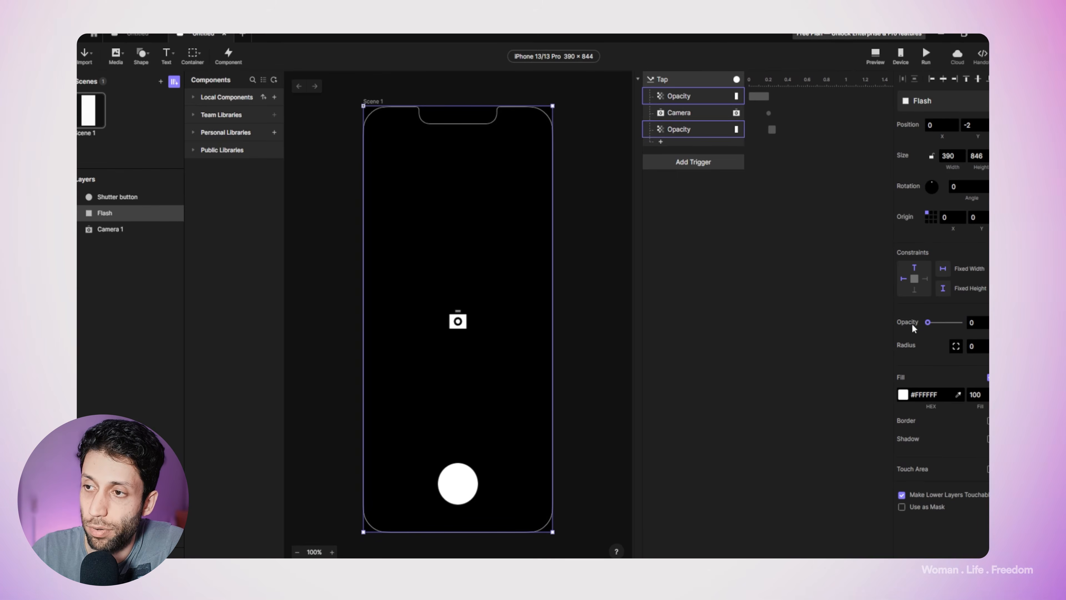
{"action": "left_click", "coordinate": [693, 79]}
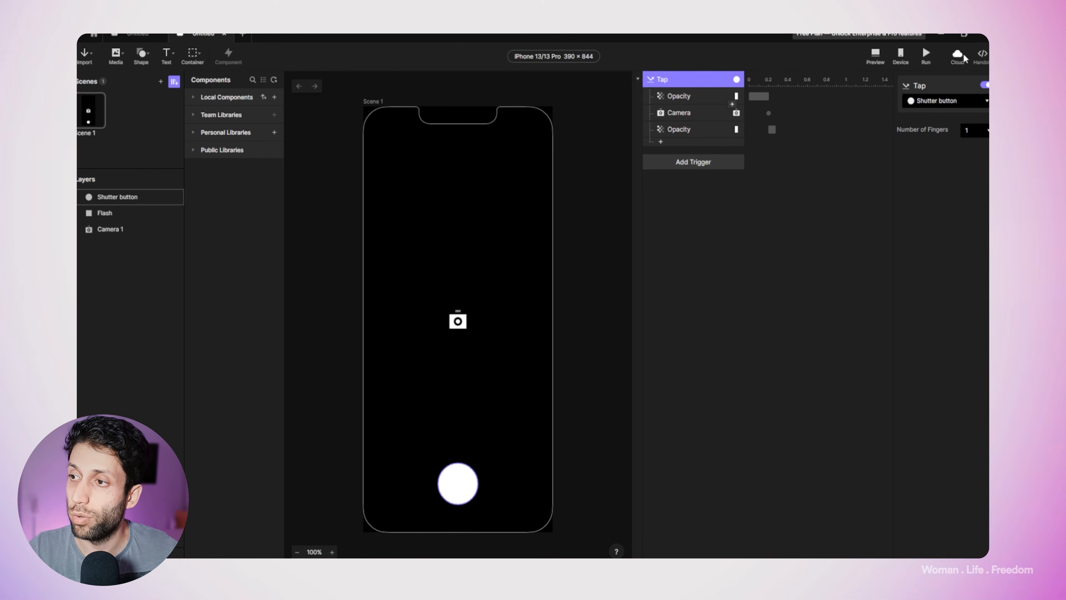
{"action": "left_click", "coordinate": [958, 53]}
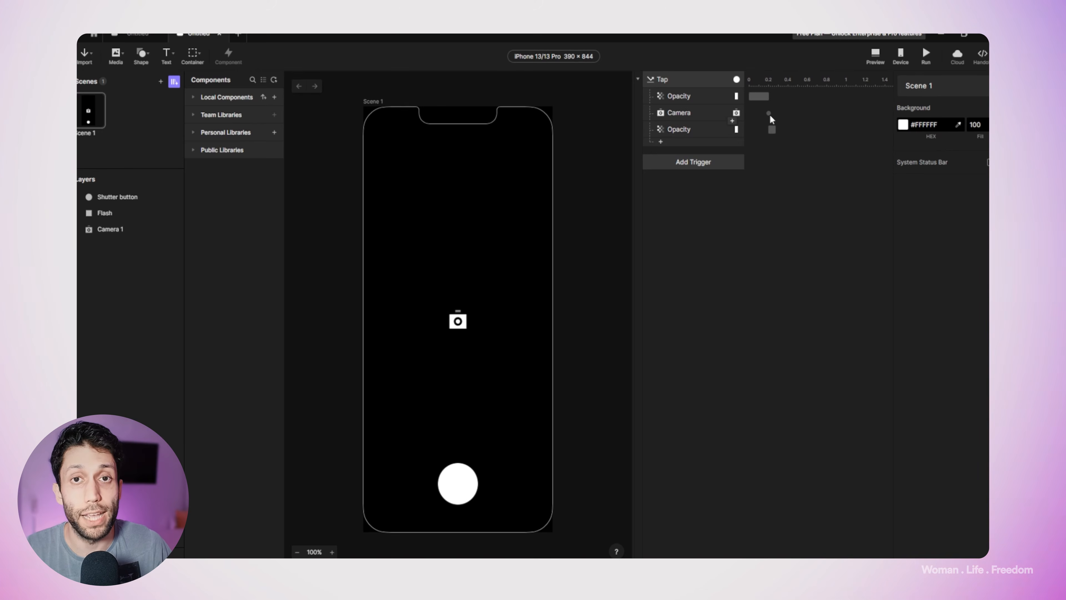
Step: Add a Camera response below the second Opacity response that starts Camera 1 after a 0.98 delay, and set the first Camera response's start delay to 0
{"action": "left_click", "coordinate": [659, 143]}
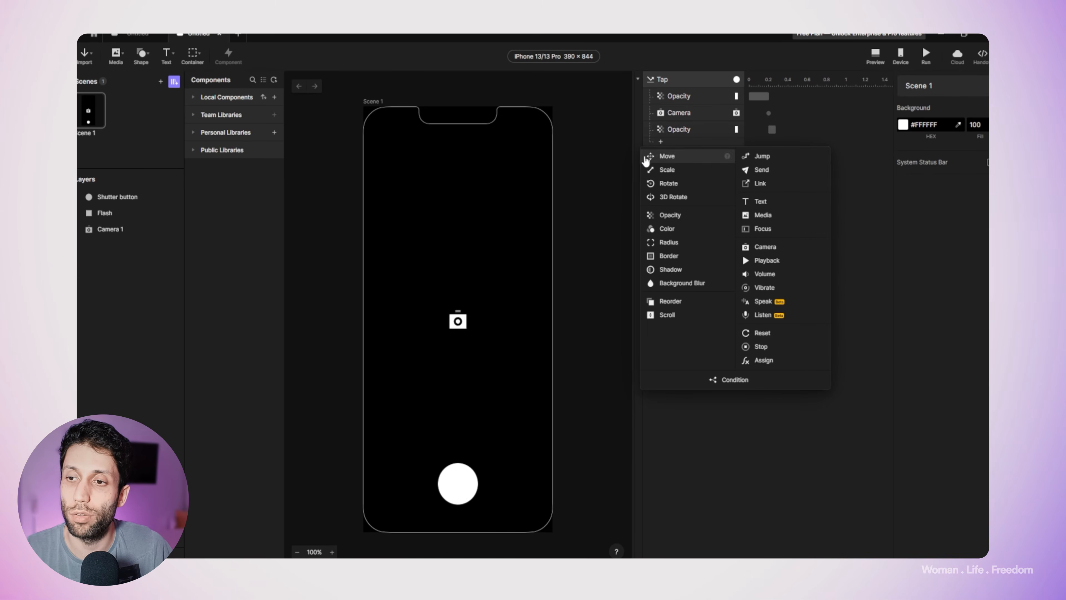
{"action": "left_click", "coordinate": [765, 250]}
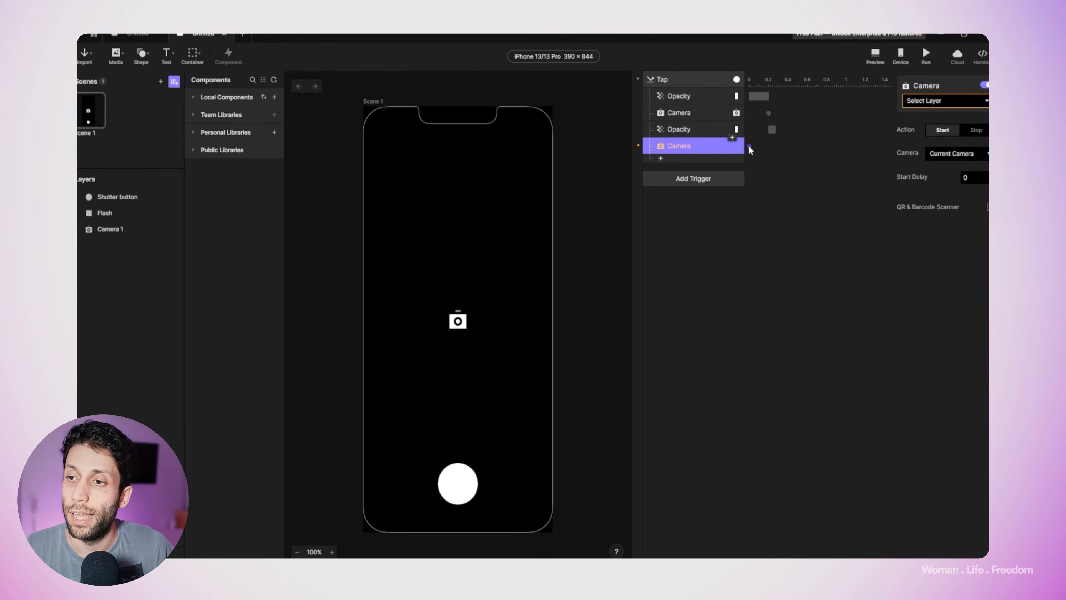
{"action": "left_click_drag", "start_coordinate": [753, 146], "coordinate": [777, 148]}
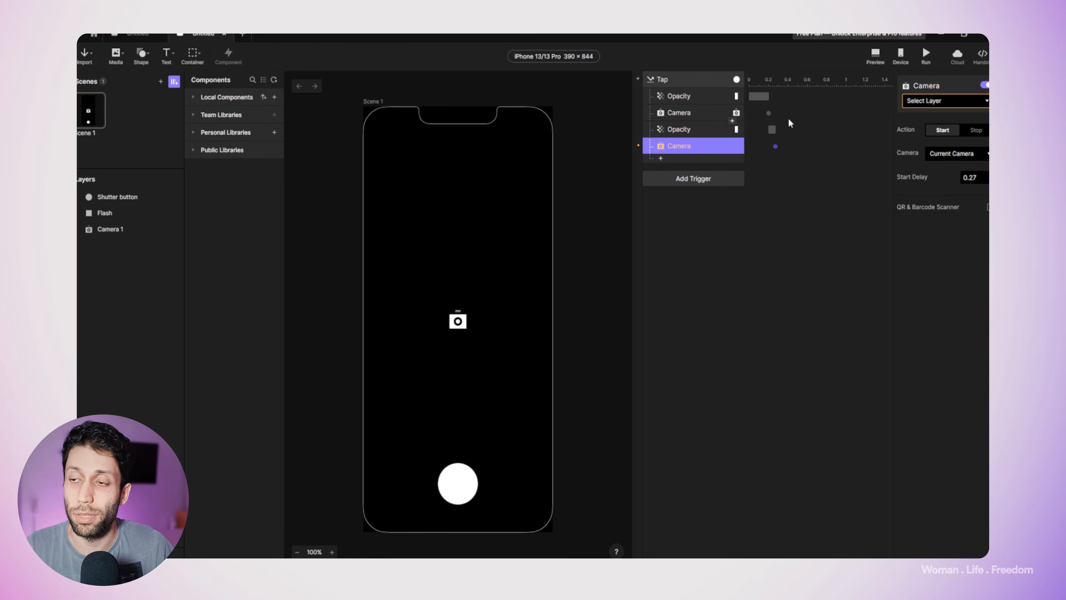
{"action": "left_click_drag", "start_coordinate": [777, 150], "coordinate": [786, 151]}
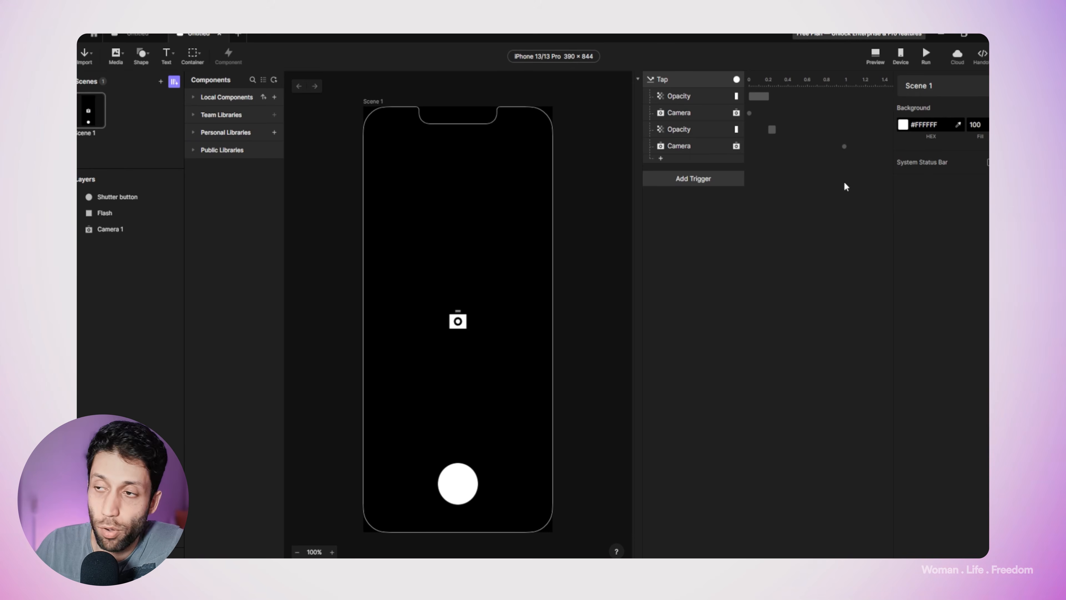
Step: Compare the two Camera responses and extend the start delay of the one that starts Camera 1 to 1.06
{"action": "left_click", "coordinate": [686, 147]}
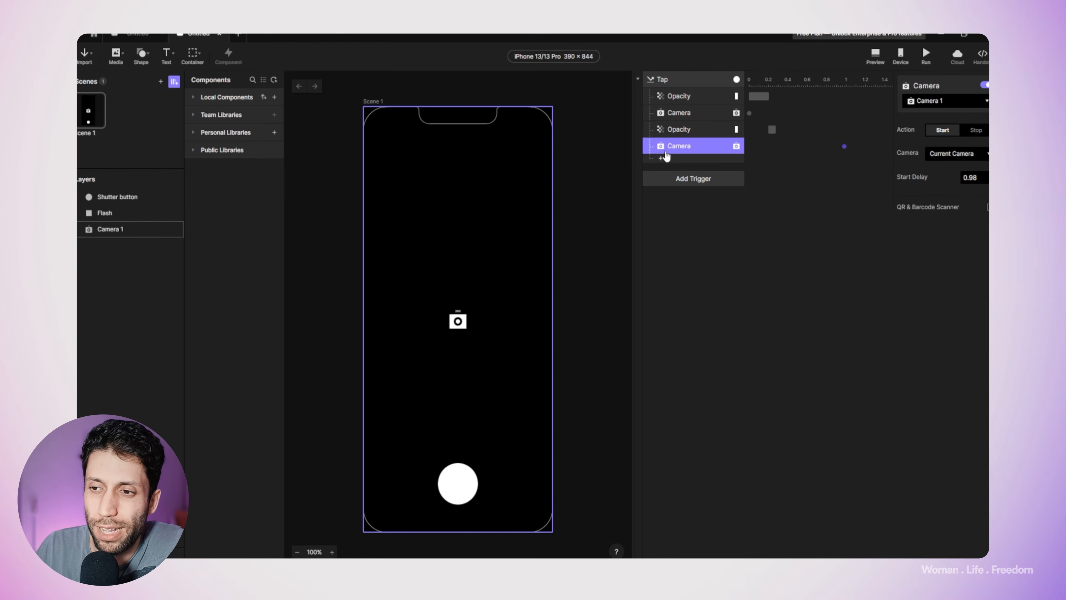
{"action": "left_click", "coordinate": [680, 112]}
{"action": "left_click", "coordinate": [681, 146]}
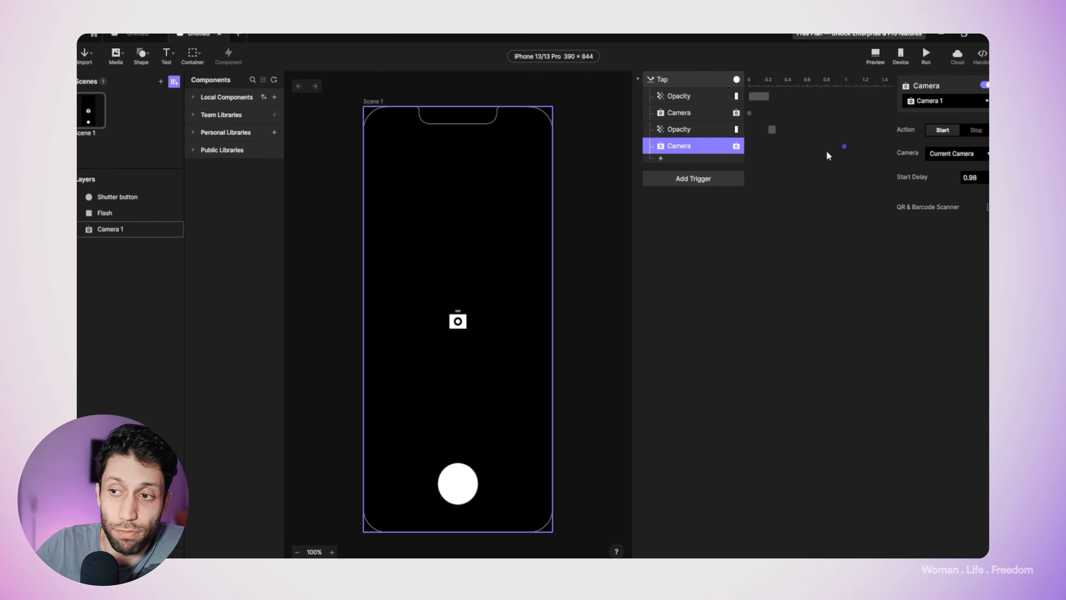
{"action": "left_click_drag", "start_coordinate": [845, 147], "coordinate": [852, 148]}
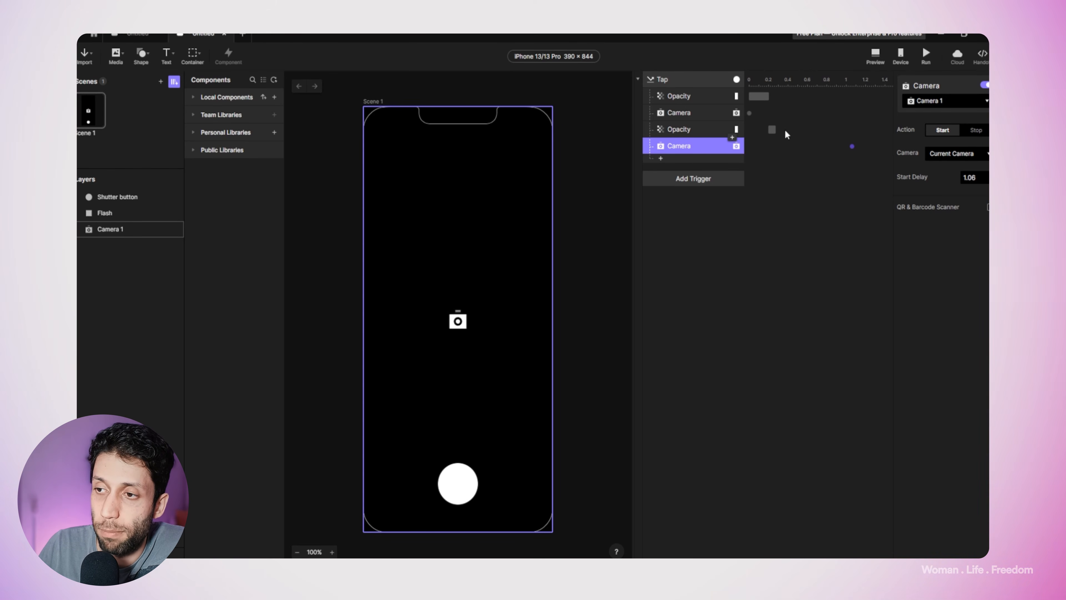
Step: Review the settings of the Camera response that stops Camera 1 and save the updated Pie to ProtoPie Cloud
{"action": "left_click", "coordinate": [749, 113]}
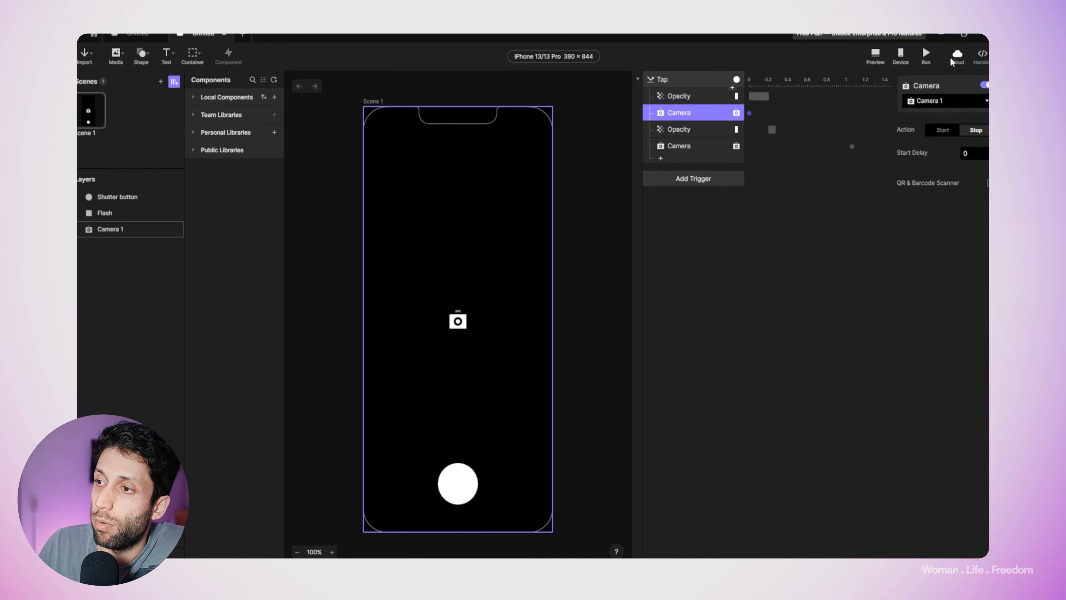
{"action": "left_click", "coordinate": [957, 55]}
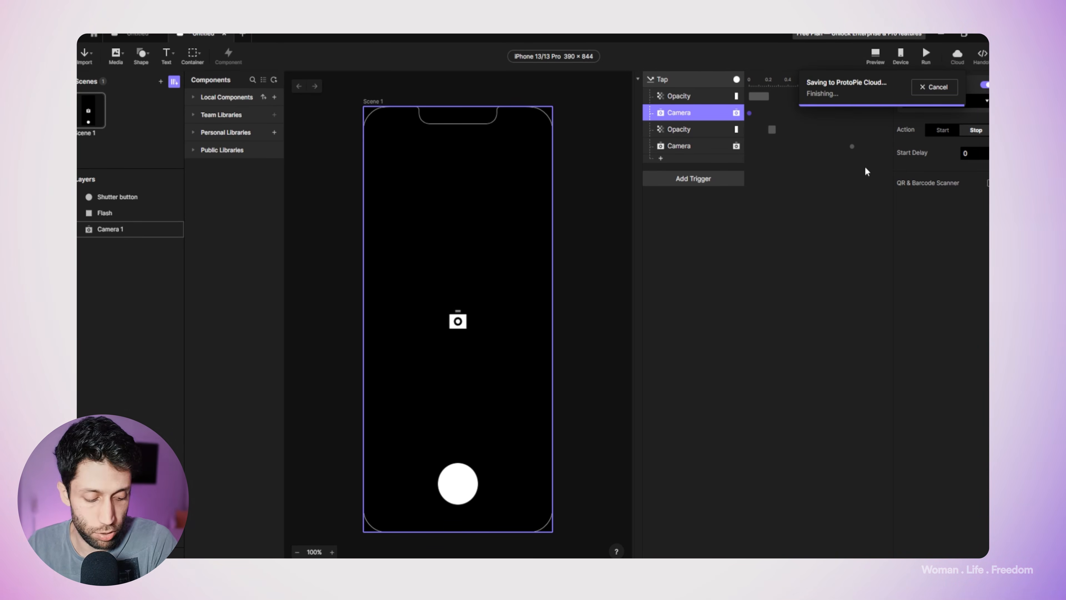
{"action": "left_click", "coordinate": [810, 231]}
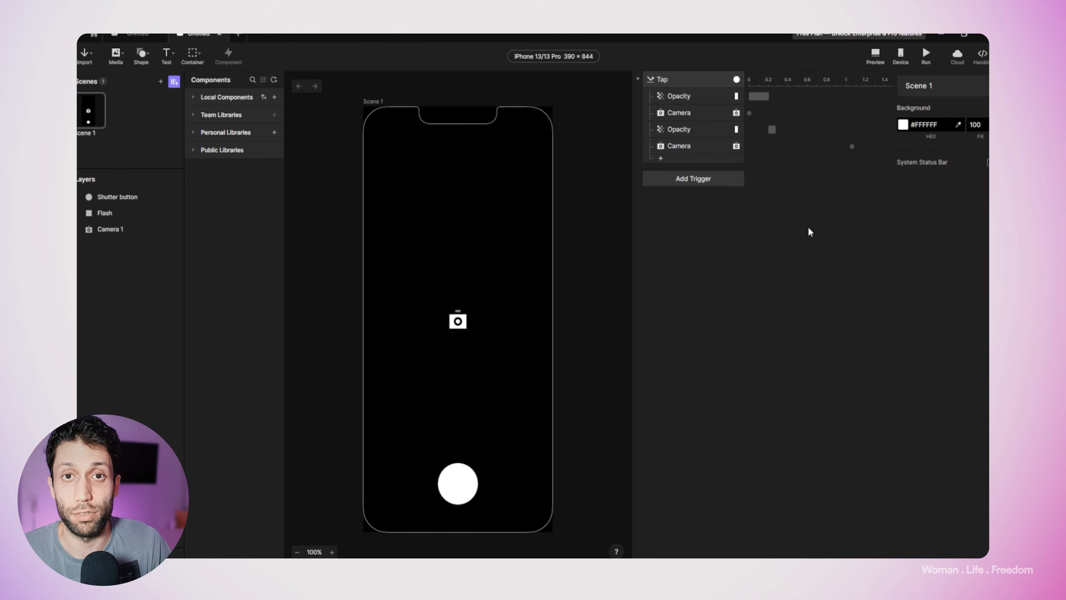